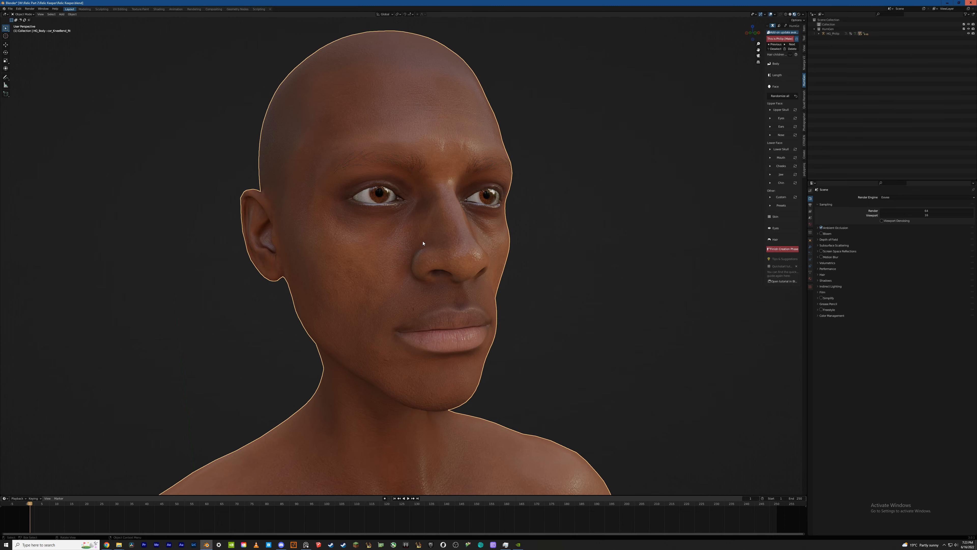
# Examine the face's mesh topology up close in Edit Mode and return to Object Mode
pyautogui.press('Tab')
pyautogui.click(465, 243)
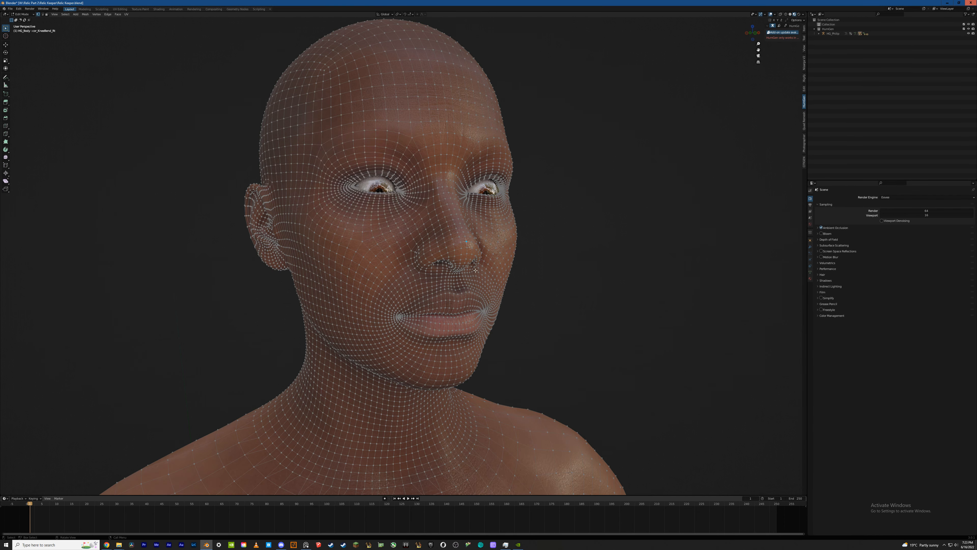
pyautogui.scroll(10, 469, 271)
pyautogui.scroll(-8, 391, 249)
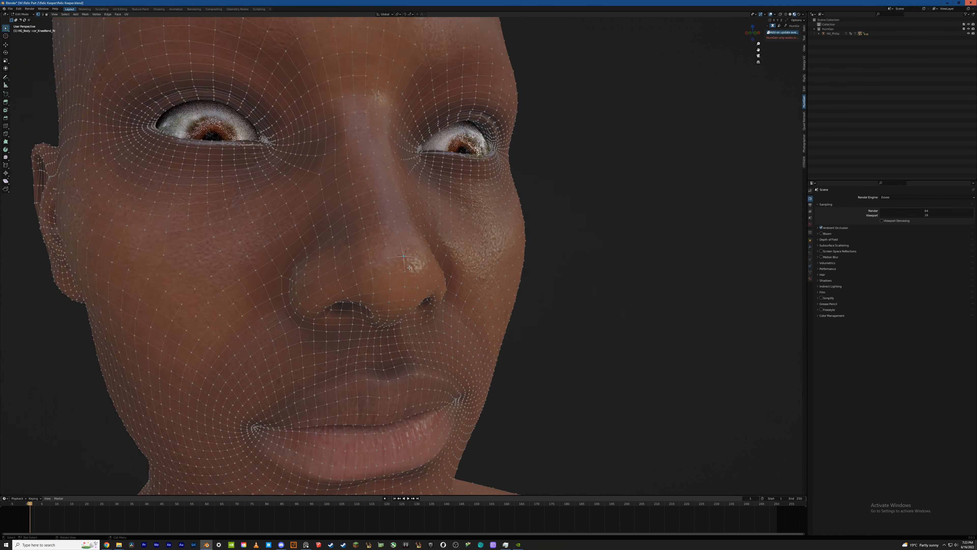
pyautogui.scroll(-2, 390, 249)
pyautogui.press('Tab')
pyautogui.moveTo(390, 249); pyautogui.dragTo(622, 153, button='middle')
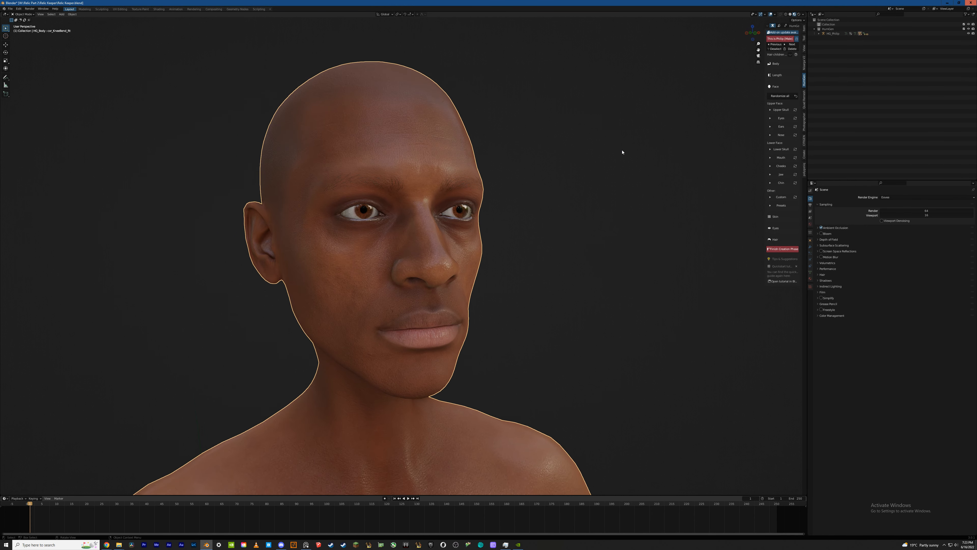
# Expand the Upper Skull face settings and turn off the Outline Selected overlay in the viewport
pyautogui.click(775, 111)
pyautogui.click(776, 14)
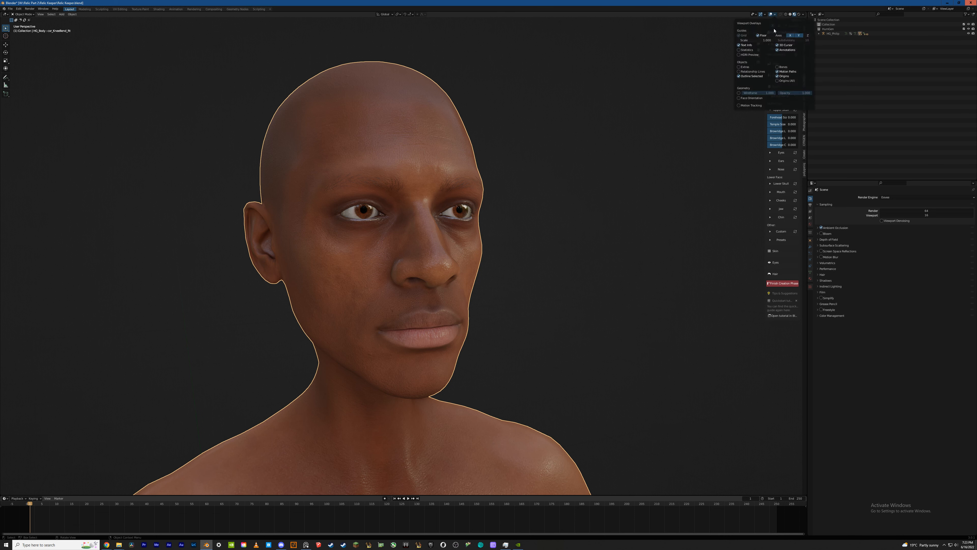
pyautogui.click(739, 76)
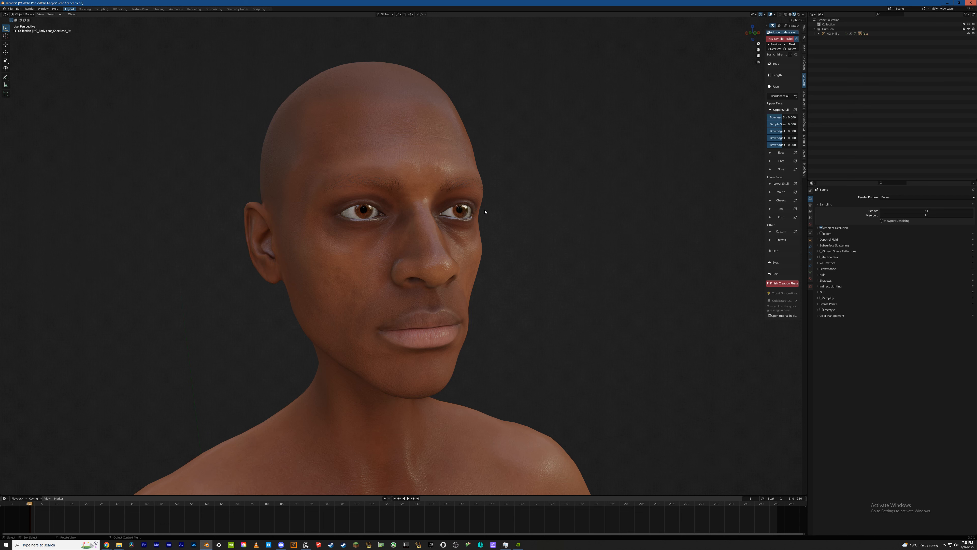
# Try adjusting the forehead size while viewing the head in profile
pyautogui.moveTo(485, 212); pyautogui.dragTo(524, 227, button='middle')
pyautogui.moveTo(506, 149); pyautogui.dragTo(550, 144, button='middle')
pyautogui.scroll(-3, 519, 173)
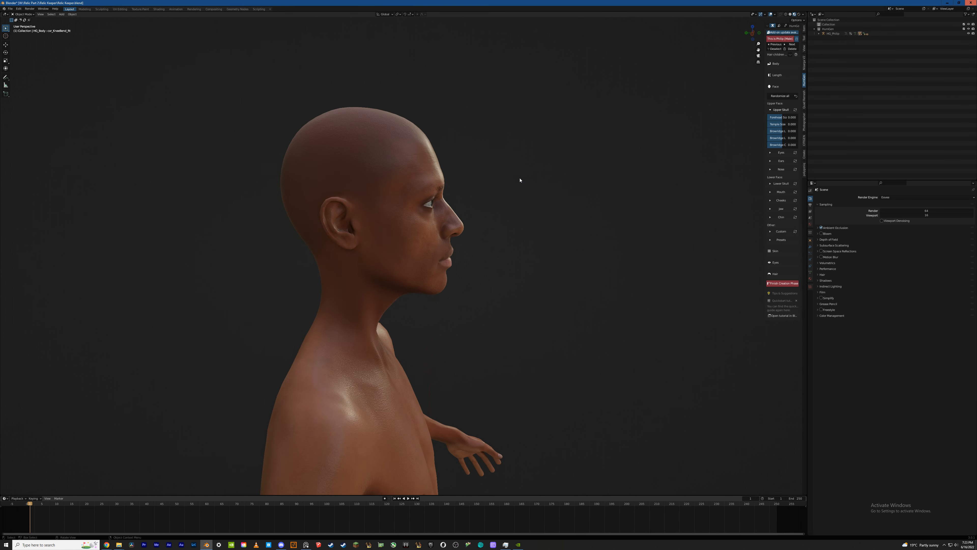
pyautogui.moveTo(519, 179); pyautogui.dragTo(504, 178, button='middle')
pyautogui.moveTo(782, 118)
pyautogui.mouseDown()
pyautogui.moveTo(739, 118)
pyautogui.moveTo(783, 118)
pyautogui.mouseUp()
pyautogui.moveTo(498, 145); pyautogui.dragTo(506, 148, button='middle')
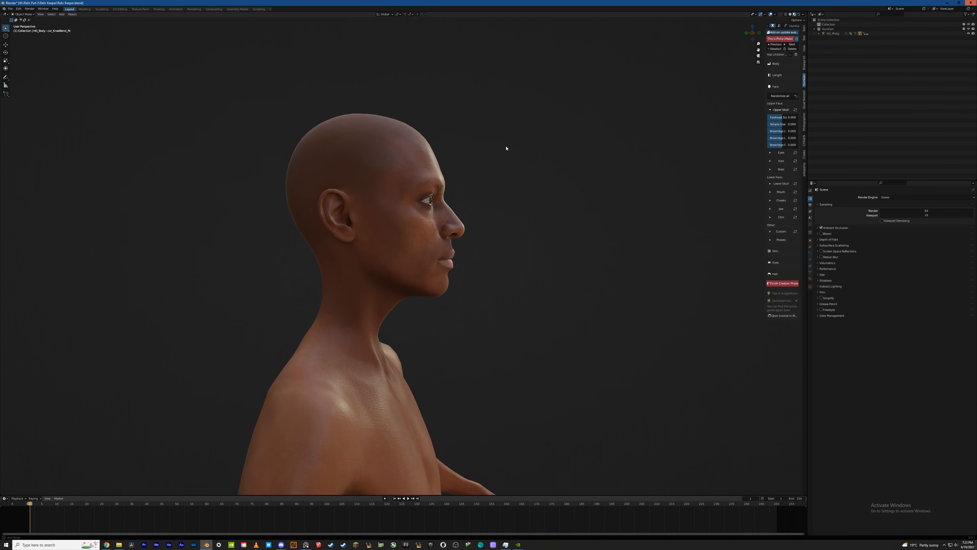
# Set the upper skull's temple size to -2.000, comparing the extremes on the front of the head
pyautogui.moveTo(782, 124); pyautogui.dragTo(792, 124)
pyautogui.moveTo(610, 148); pyautogui.dragTo(574, 176, button='middle')
pyautogui.scroll(2, 582, 165)
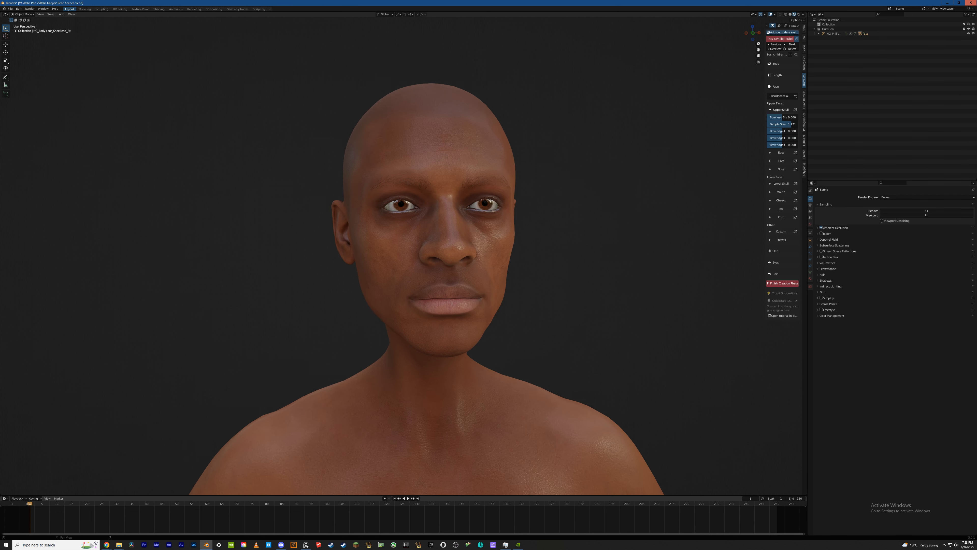
pyautogui.moveTo(789, 124); pyautogui.dragTo(768, 124)
pyautogui.moveTo(605, 160); pyautogui.dragTo(588, 186, button='middle')
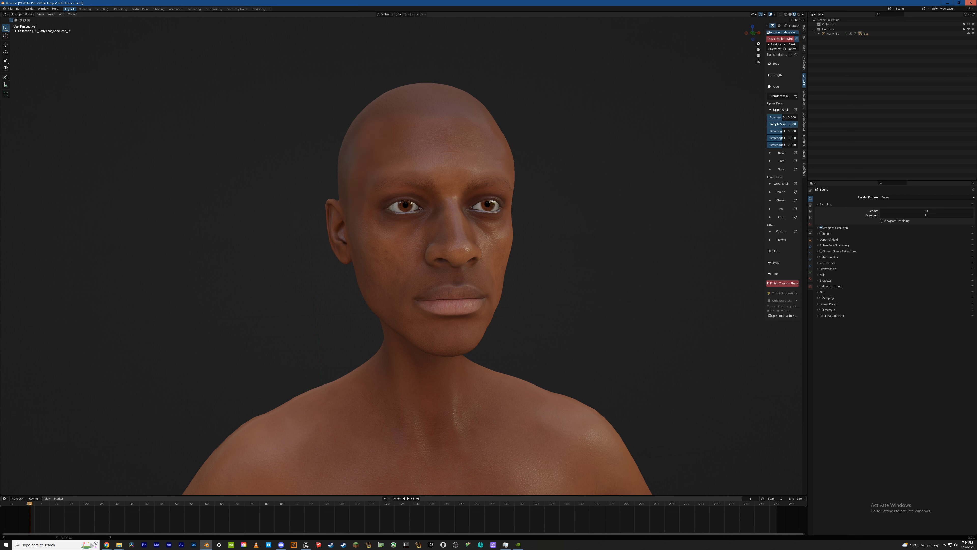
pyautogui.moveTo(769, 124)
pyautogui.mouseDown()
pyautogui.moveTo(797, 124)
pyautogui.moveTo(769, 124)
pyautogui.mouseUp()
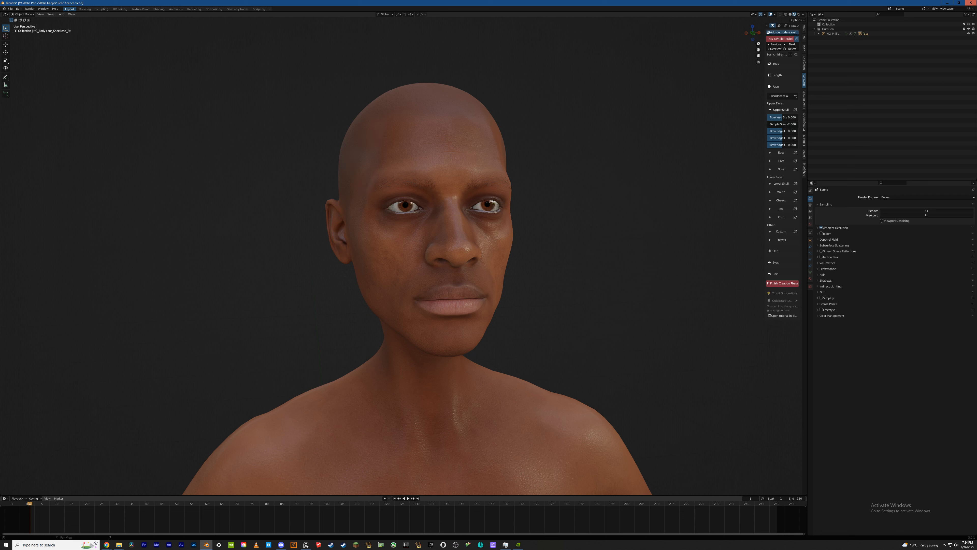
pyautogui.moveTo(629, 135); pyautogui.dragTo(622, 134, button='middle')
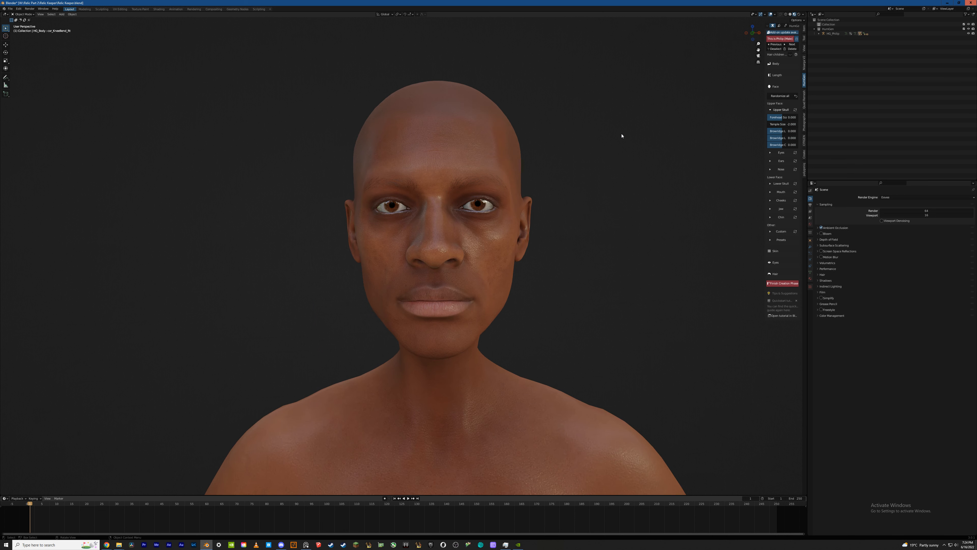
pyautogui.moveTo(539, 165); pyautogui.dragTo(547, 184, button='middle')
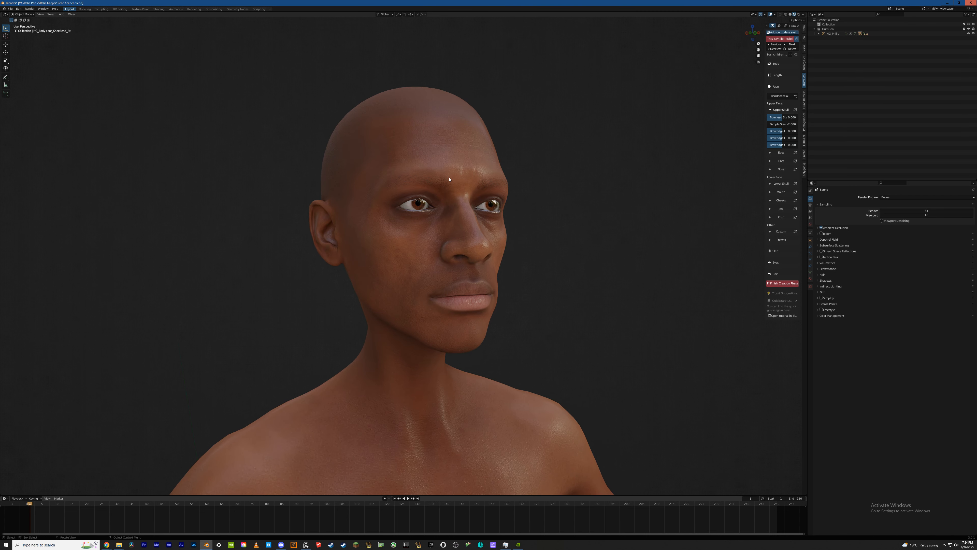
# Try adjusting the first browridge location value with the head in close-up profile
pyautogui.moveTo(449, 179); pyautogui.dragTo(589, 166, button='middle')
pyautogui.scroll(1, 516, 176)
pyautogui.scroll(1, 517, 176)
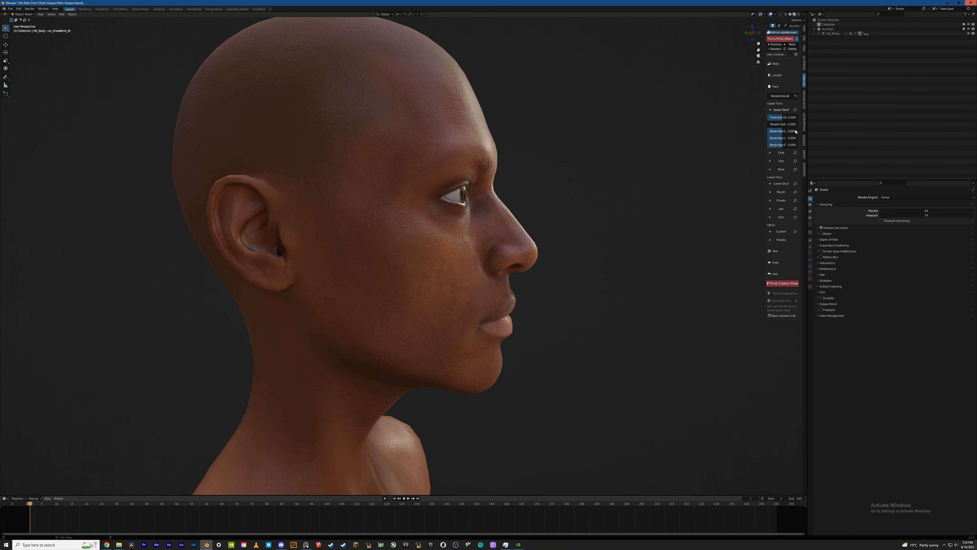
pyautogui.moveTo(783, 131)
pyautogui.mouseDown()
pyautogui.moveTo(798, 131)
pyautogui.moveTo(769, 138)
pyautogui.mouseUp()
pyautogui.rightClick(776, 130)
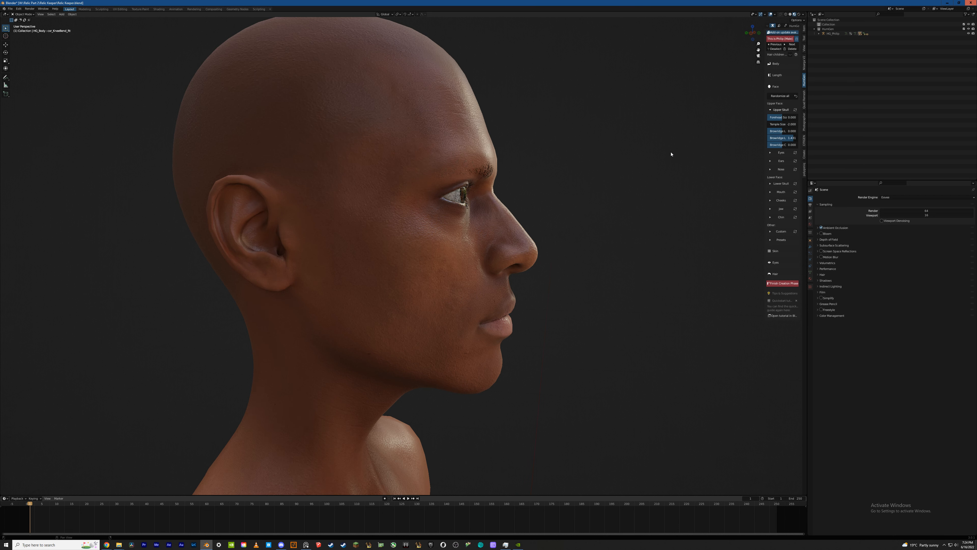
# Set the second browridge location value to 0.943, checking the brow from several angles
pyautogui.moveTo(670, 153); pyautogui.dragTo(639, 151, button='middle')
pyautogui.moveTo(773, 138); pyautogui.dragTo(791, 138)
pyautogui.moveTo(642, 159); pyautogui.dragTo(650, 157, button='middle')
pyautogui.moveTo(790, 138); pyautogui.dragTo(794, 138)
pyautogui.moveTo(563, 153); pyautogui.dragTo(506, 170, button='middle')
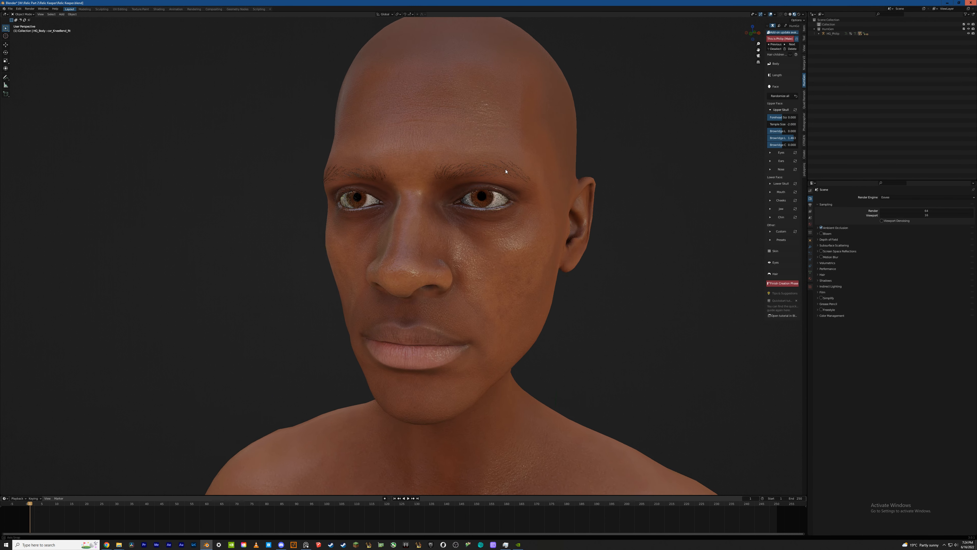
pyautogui.moveTo(794, 138); pyautogui.dragTo(786, 146)
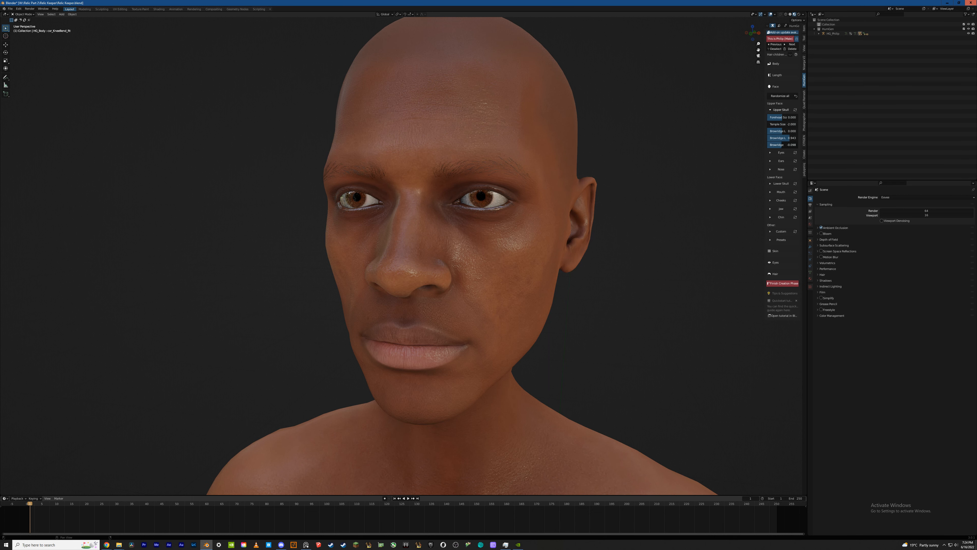
pyautogui.moveTo(601, 148)
pyautogui.mouseDown(button='middle')
pyautogui.moveTo(619, 148)
pyautogui.moveTo(606, 149)
pyautogui.mouseUp(button='middle')
# Expand the Eyes face settings and set the lid fat pad to about -0.813
pyautogui.click(770, 152)
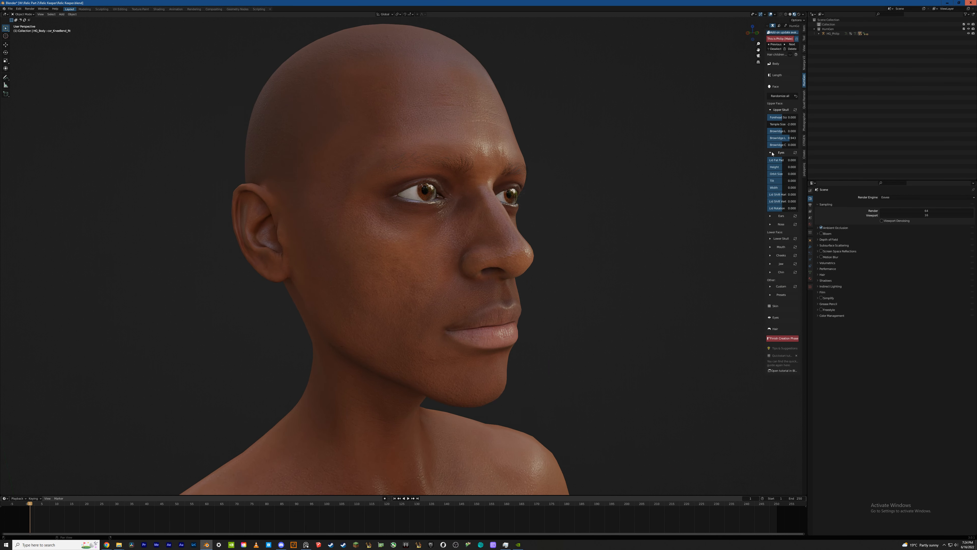
pyautogui.moveTo(718, 164); pyautogui.dragTo(704, 164, button='middle')
pyautogui.moveTo(781, 159); pyautogui.dragTo(784, 160)
pyautogui.rightClick(786, 159)
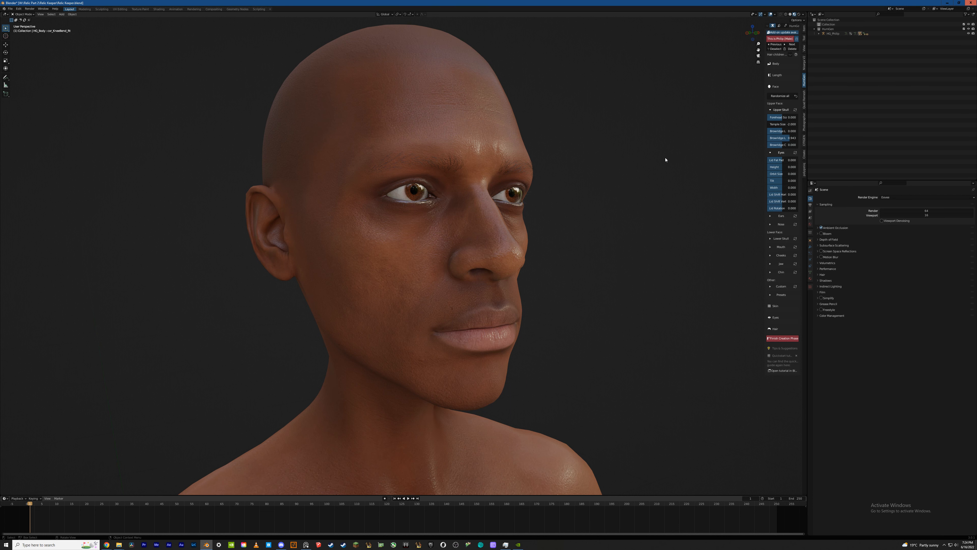
pyautogui.moveTo(666, 159); pyautogui.dragTo(661, 161, button='middle')
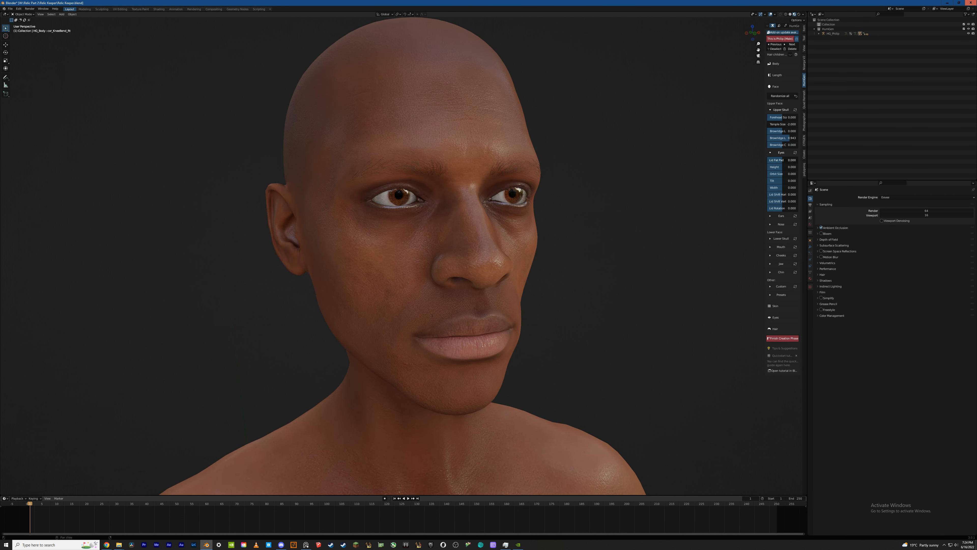
pyautogui.moveTo(783, 160); pyautogui.dragTo(770, 160)
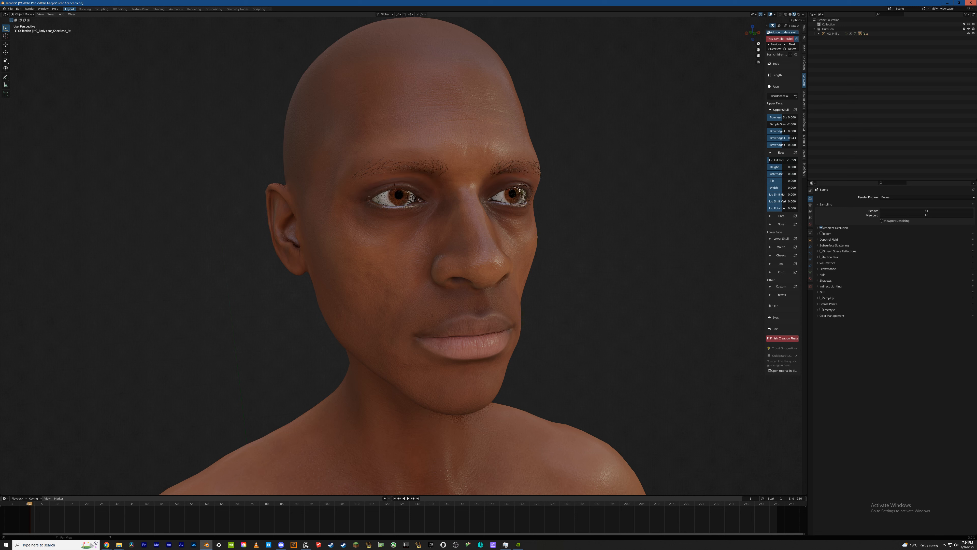
pyautogui.rightClick(778, 161)
pyautogui.moveTo(776, 160); pyautogui.dragTo(777, 160)
pyautogui.moveTo(582, 182); pyautogui.dragTo(578, 182, button='middle')
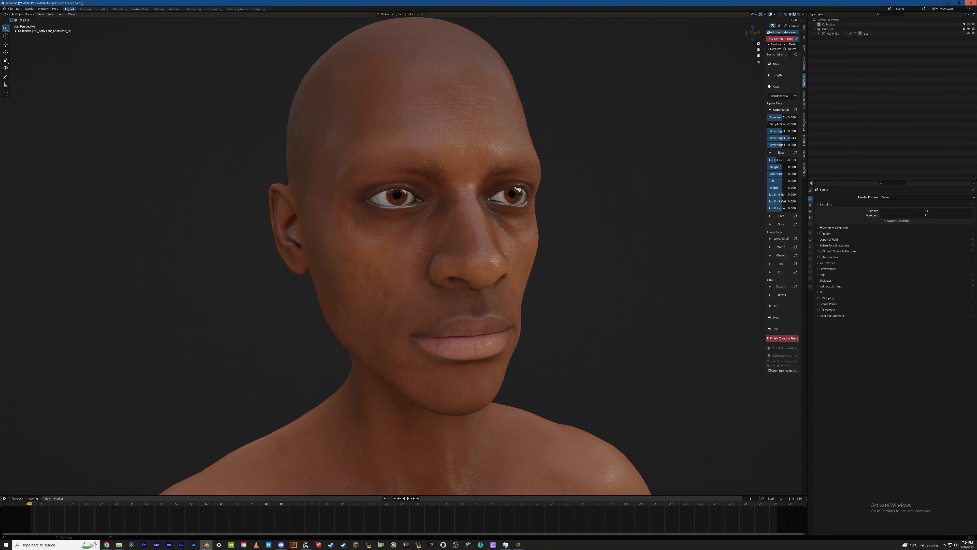
# Set the eye height to about -0.683 and reduce the orbit size to about -1.74
pyautogui.moveTo(783, 166)
pyautogui.mouseDown()
pyautogui.moveTo(767, 167)
pyautogui.moveTo(777, 167)
pyautogui.mouseUp()
pyautogui.rightClick(767, 167)
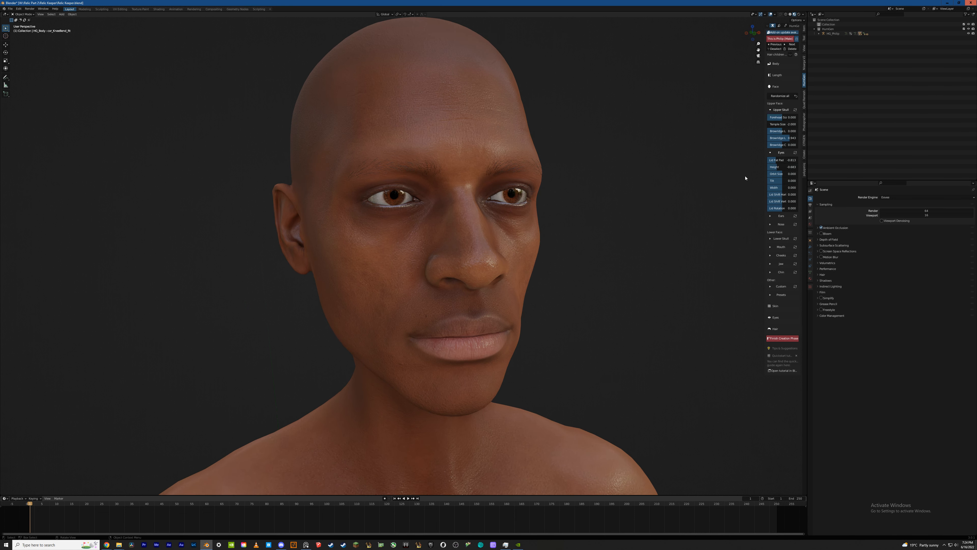
pyautogui.moveTo(781, 173); pyautogui.dragTo(766, 173)
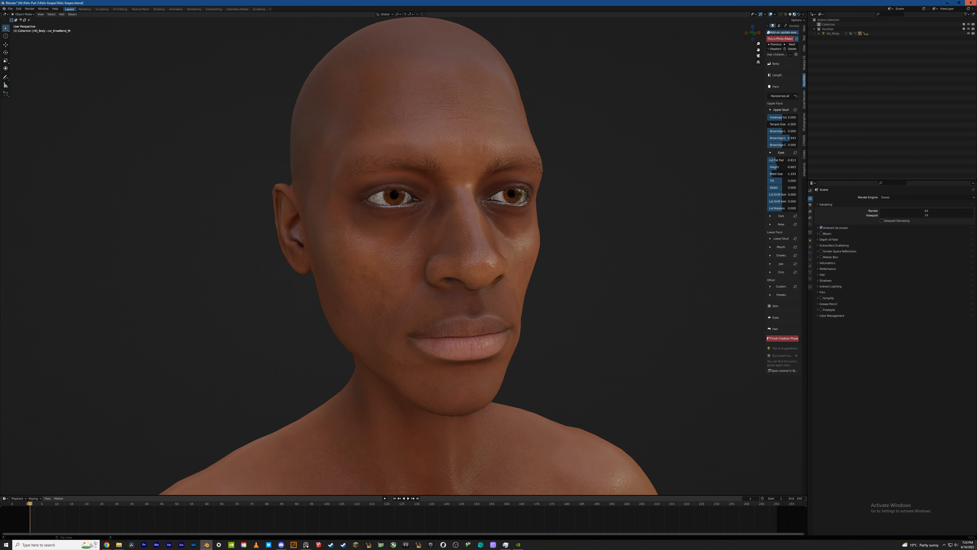
pyautogui.moveTo(713, 178); pyautogui.dragTo(697, 179, button='middle')
pyautogui.moveTo(769, 174); pyautogui.dragTo(772, 174)
pyautogui.moveTo(625, 181); pyautogui.dragTo(572, 196, button='middle')
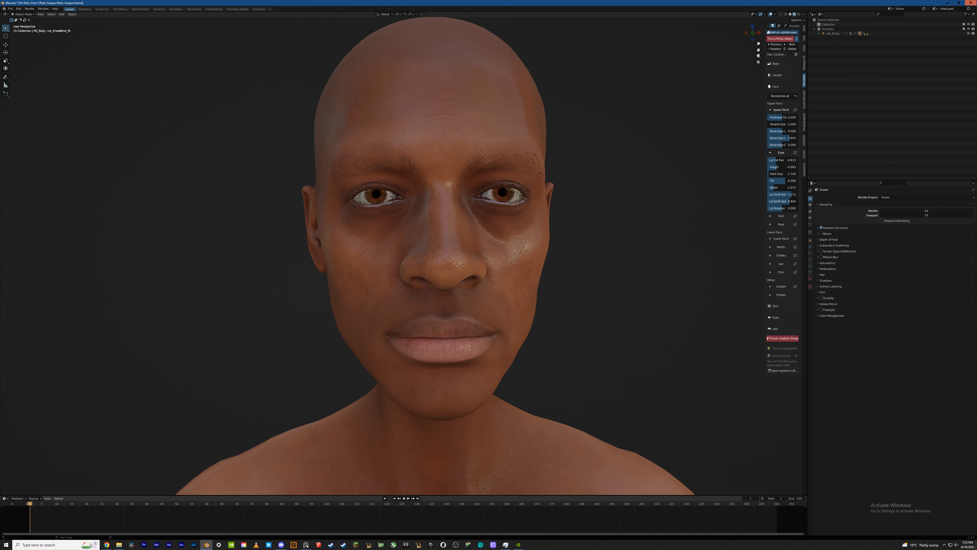
# Test high and low vertical lid shifts on an eye close-up, reset the value, and set it slightly below zero
pyautogui.moveTo(790, 201); pyautogui.dragTo(795, 201)
pyautogui.scroll(2, 703, 188)
pyautogui.moveTo(703, 188); pyautogui.dragTo(670, 187, button='middle')
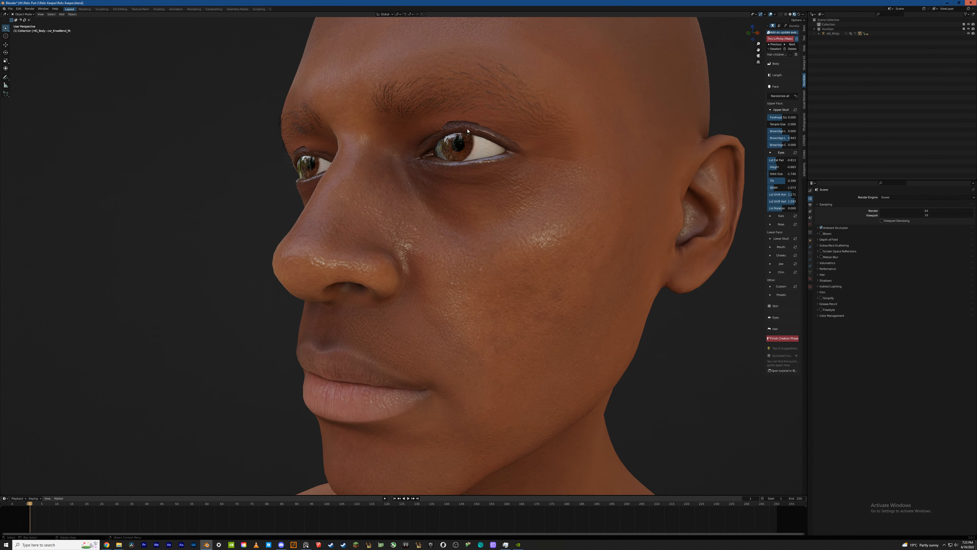
pyautogui.moveTo(474, 129); pyautogui.dragTo(465, 132, button='middle')
pyautogui.scroll(3, 465, 132)
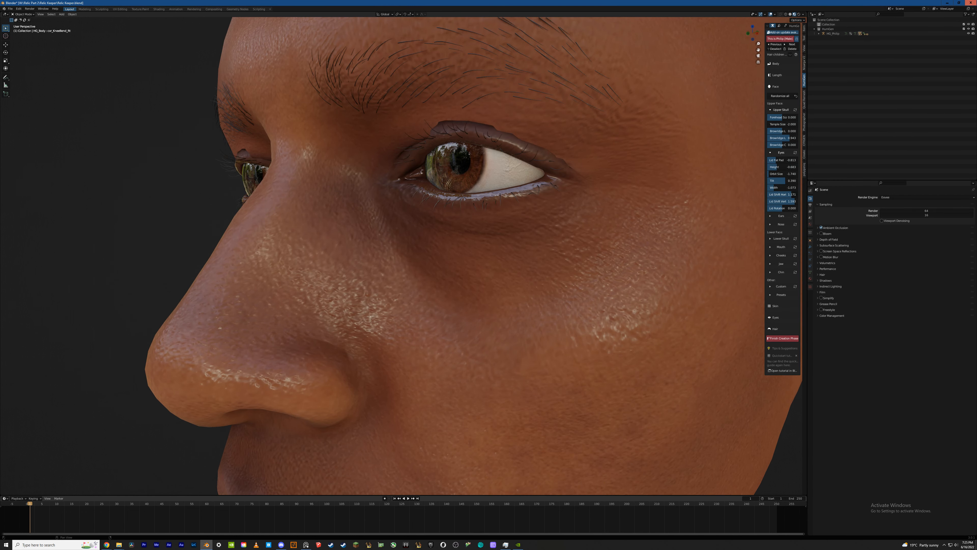
pyautogui.moveTo(794, 202)
pyautogui.mouseDown()
pyautogui.moveTo(773, 202)
pyautogui.moveTo(784, 201)
pyautogui.mouseUp()
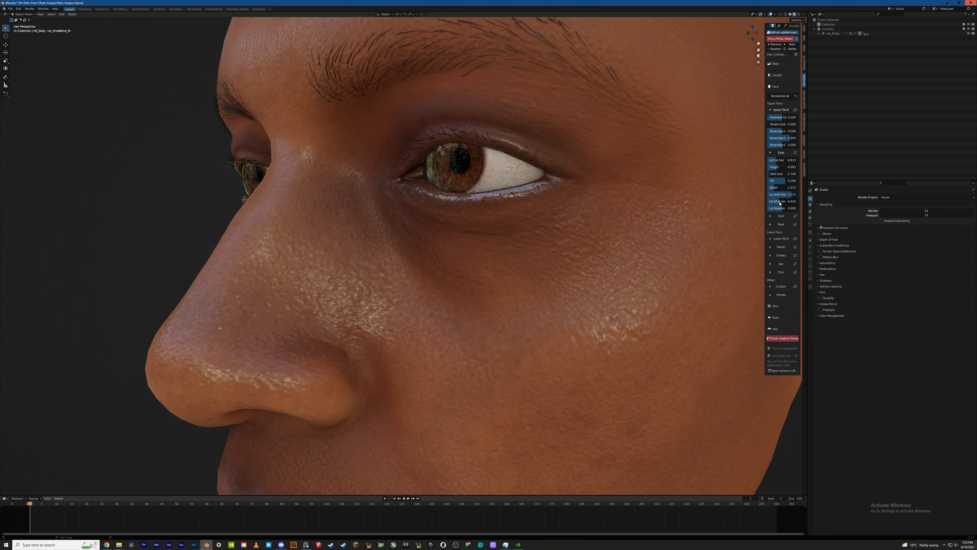
pyautogui.hotkey('ctrl', 'z')
pyautogui.press('BackSpace')
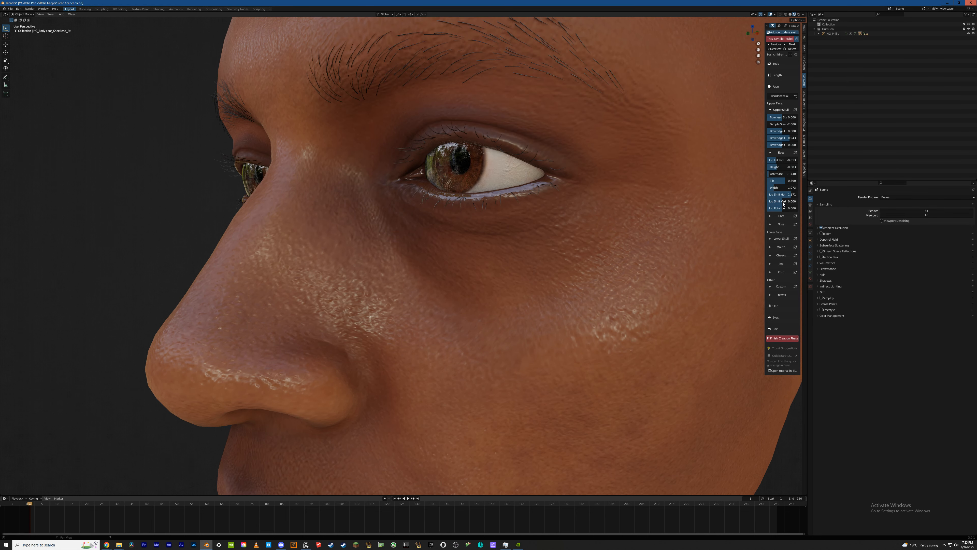
pyautogui.moveTo(784, 201); pyautogui.dragTo(780, 201)
# Refine the eye height to about -0.618 and check the eye area from the side and front
pyautogui.moveTo(777, 167); pyautogui.dragTo(778, 166)
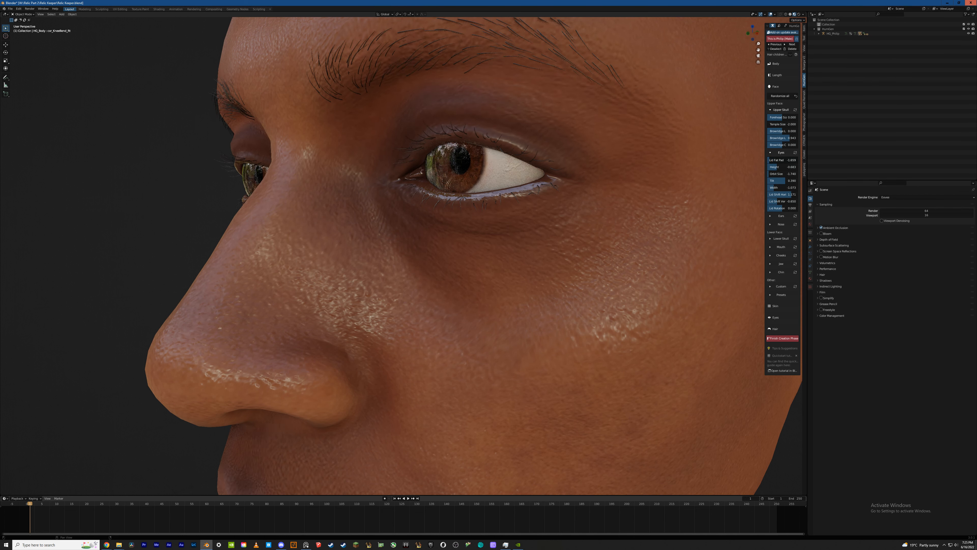
pyautogui.moveTo(504, 202); pyautogui.dragTo(438, 195, button='middle')
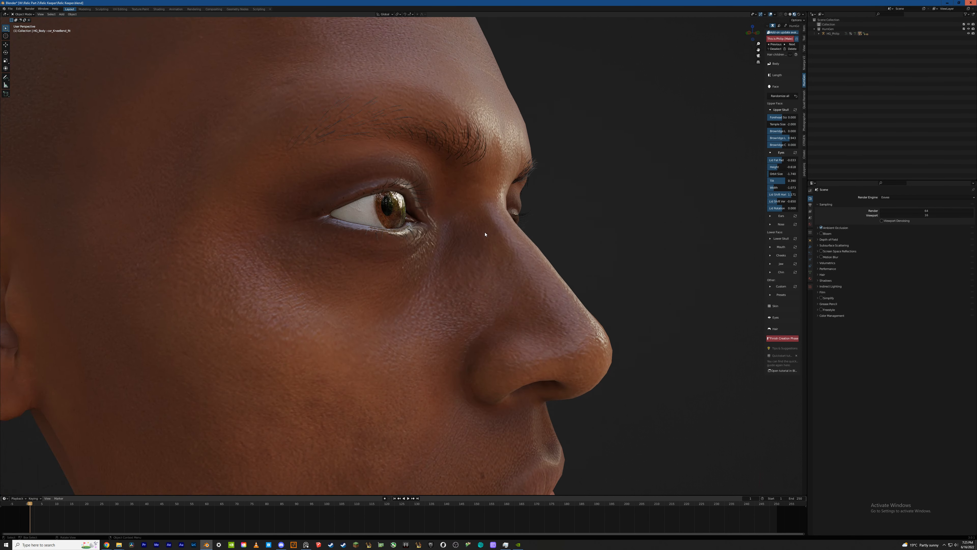
pyautogui.scroll(3, 479, 225)
pyautogui.scroll(-5, 495, 134)
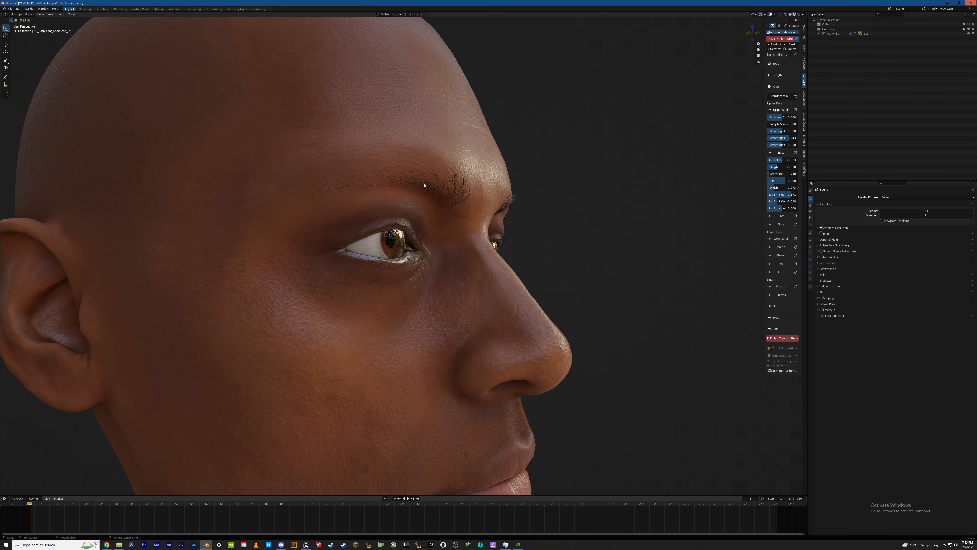
pyautogui.moveTo(497, 154); pyautogui.dragTo(500, 181, button='middle')
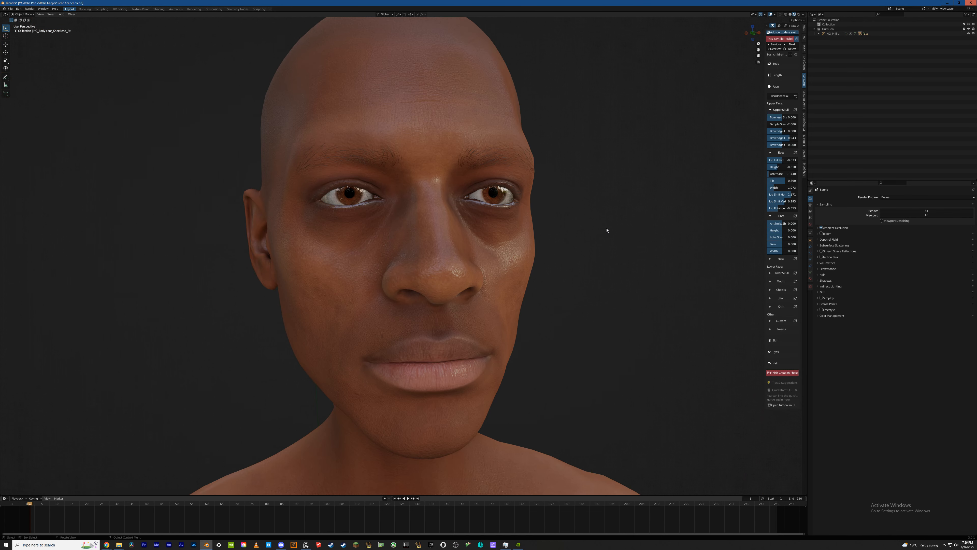
# Review the head's profile around the ear and save the file
pyautogui.scroll(-3, 607, 227)
pyautogui.moveTo(607, 227); pyautogui.dragTo(580, 214, button='middle')
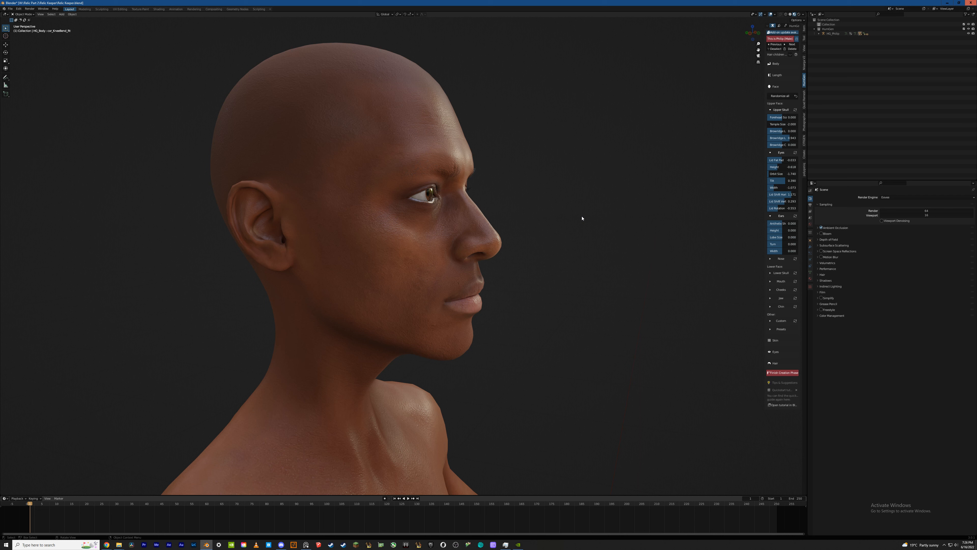
pyautogui.moveTo(541, 190); pyautogui.dragTo(501, 207, button='middle')
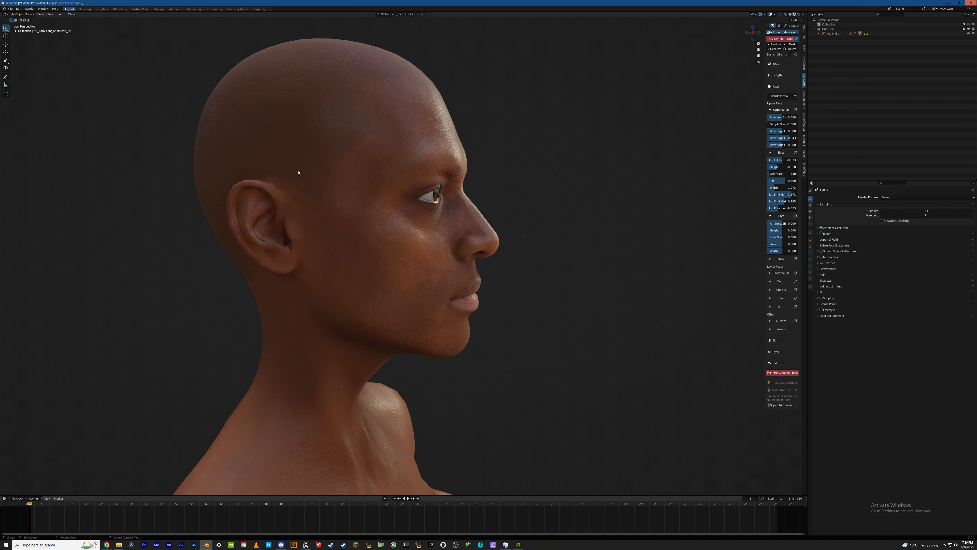
pyautogui.moveTo(298, 173); pyautogui.dragTo(367, 221, button='middle')
pyautogui.hotkey('ctrl', 's')
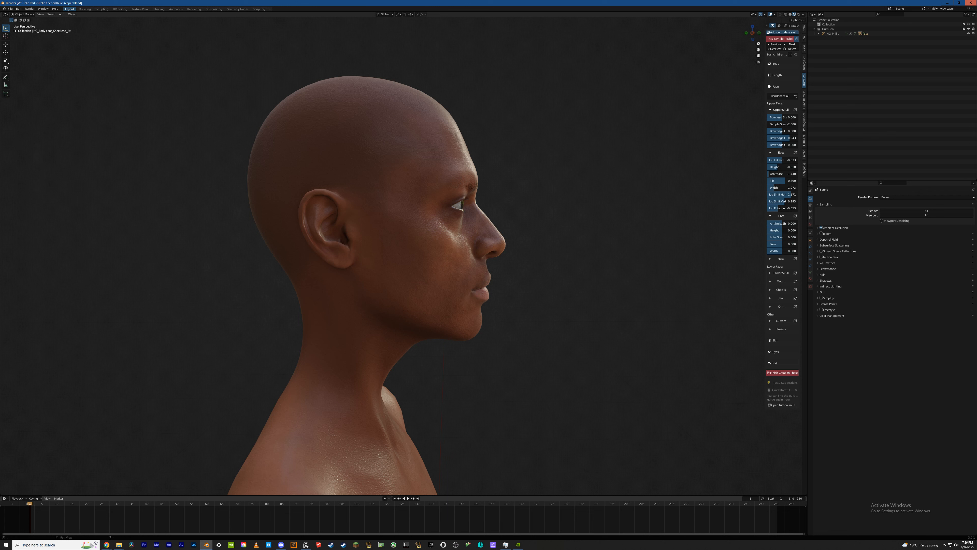
# Set the ear height to about 0.52, turn to 0.78 and width to about 0.455, adjust the lobe size, and save the file
pyautogui.moveTo(783, 230); pyautogui.dragTo(787, 251)
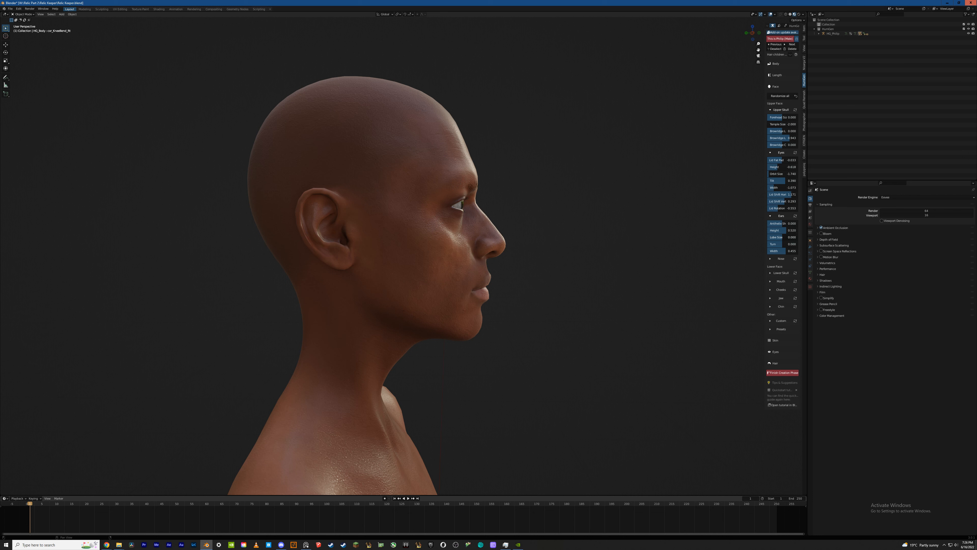
pyautogui.moveTo(512, 254); pyautogui.dragTo(632, 245, button='middle')
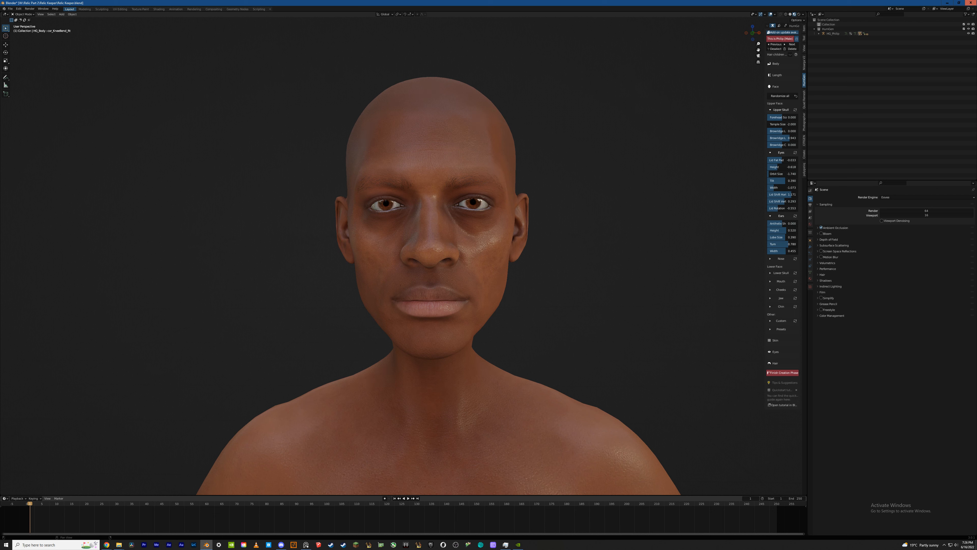
pyautogui.click(656, 236)
pyautogui.hotkey('ctrl', 's')
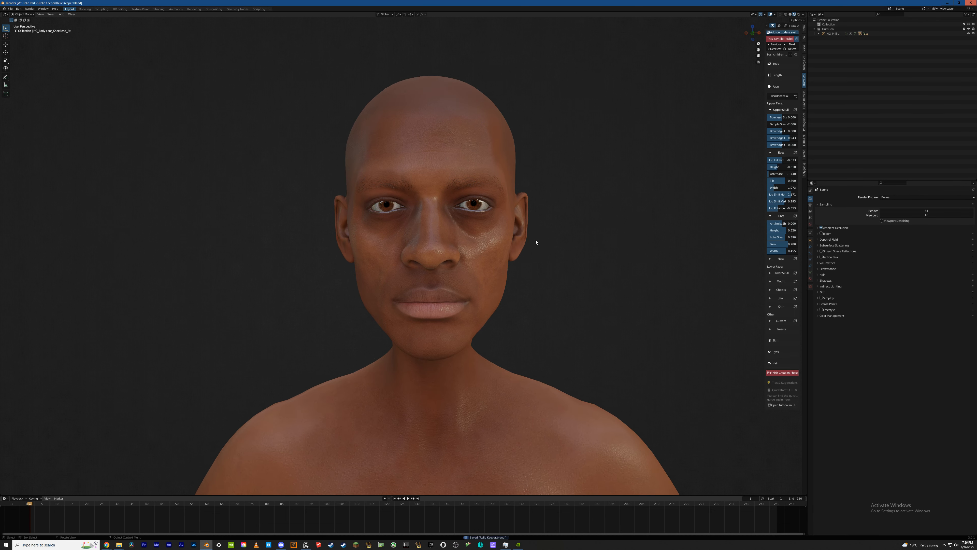
# Set the nose location to about 0.81 while viewing the face from the side
pyautogui.click(781, 259)
pyautogui.moveTo(571, 249); pyautogui.dragTo(606, 246, button='middle')
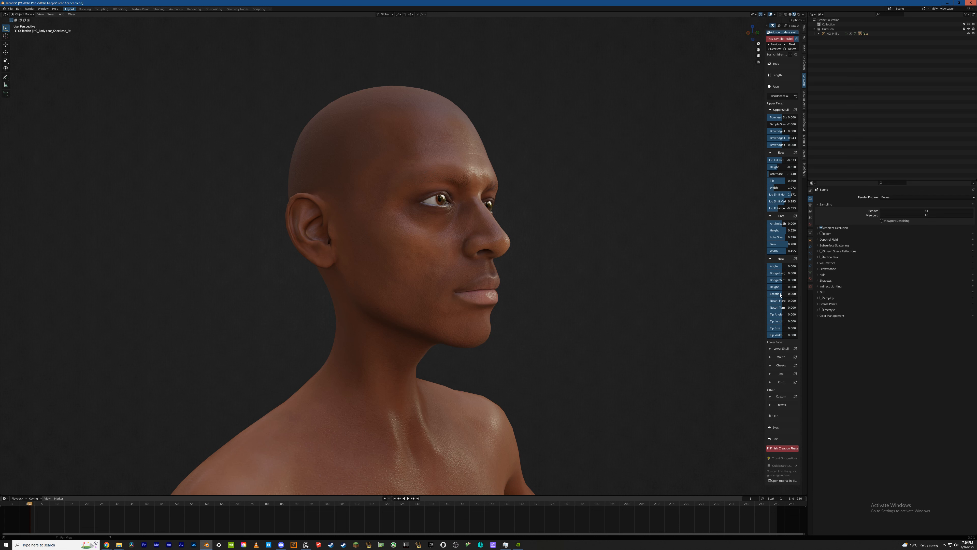
pyautogui.moveTo(781, 295); pyautogui.dragTo(794, 295)
pyautogui.moveTo(617, 286); pyautogui.dragTo(591, 299, button='middle')
pyautogui.scroll(2, 641, 286)
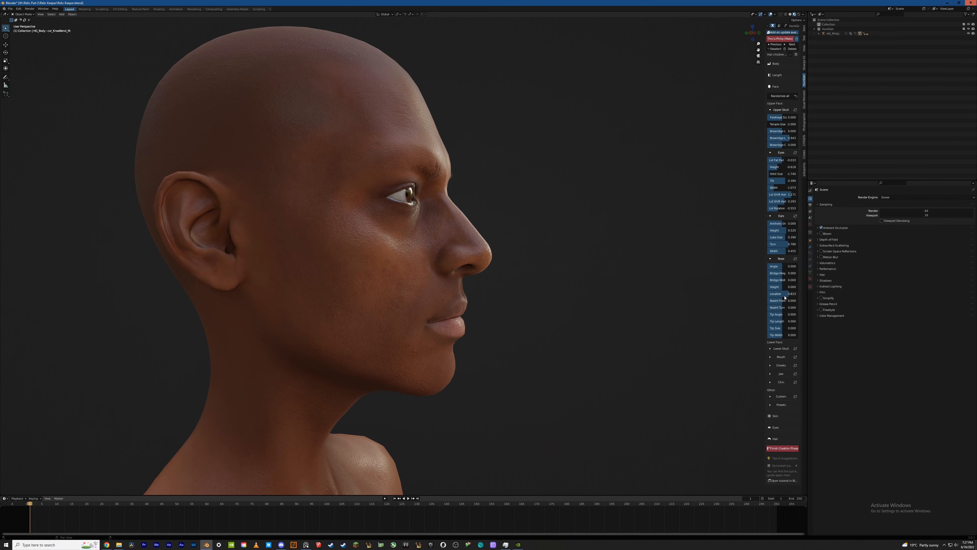
# Shape the nose with bridge height 0.78, height about -0.618 and tip size 0.585, adjust the tip width, and save the file
pyautogui.moveTo(781, 287); pyautogui.dragTo(775, 287)
pyautogui.moveTo(781, 328); pyautogui.dragTo(787, 328)
pyautogui.moveTo(616, 338); pyautogui.dragTo(488, 190, button='middle')
pyautogui.hotkey('ctrl', 's')
# Age the character's skin by setting skin sagging to 1 and raising the wrinkles, and inspect the face from several angles
pyautogui.click(775, 416)
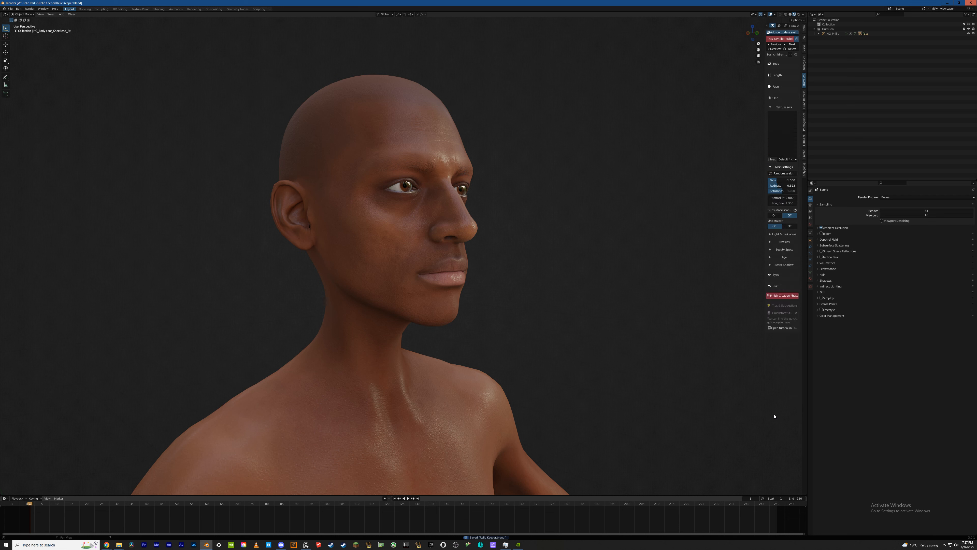
pyautogui.moveTo(612, 303); pyautogui.dragTo(493, 229, button='middle')
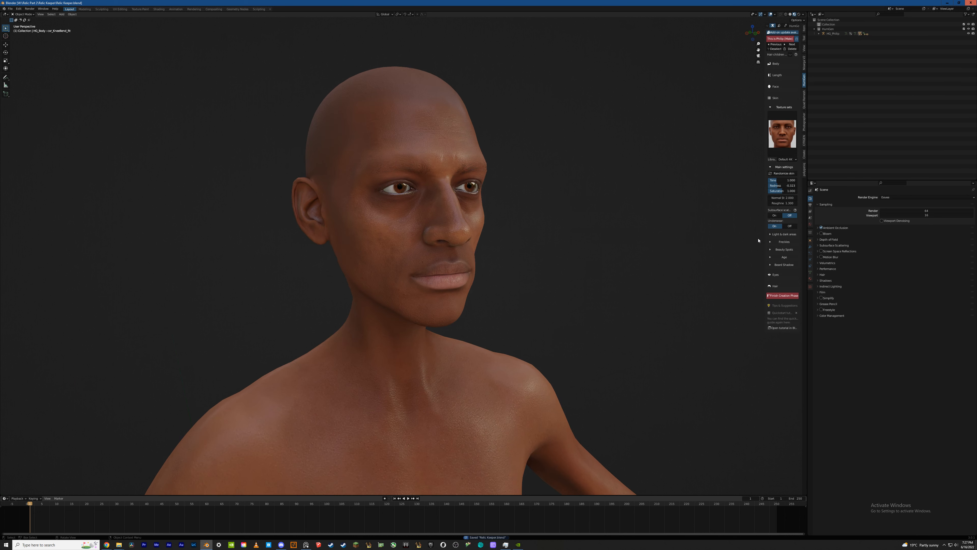
pyautogui.click(777, 257)
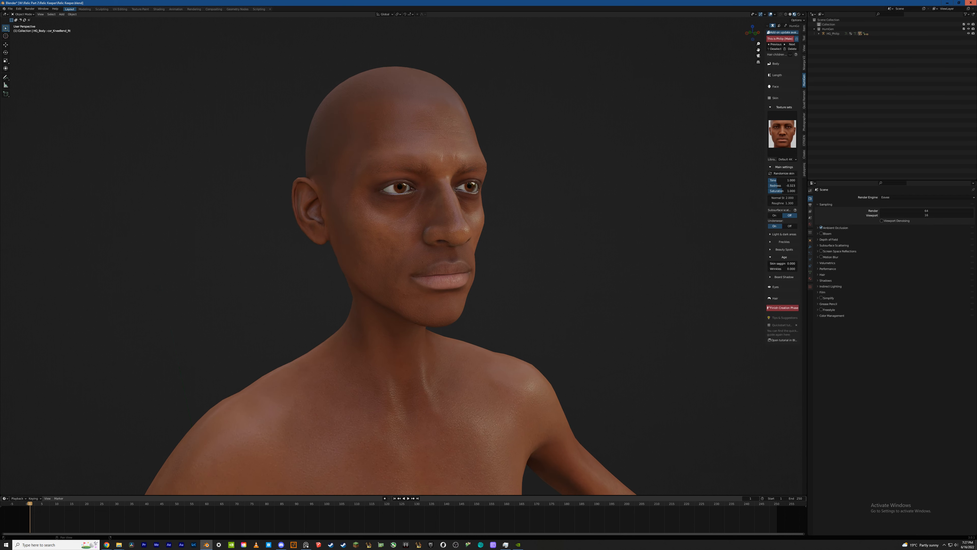
pyautogui.moveTo(784, 263); pyautogui.dragTo(798, 269)
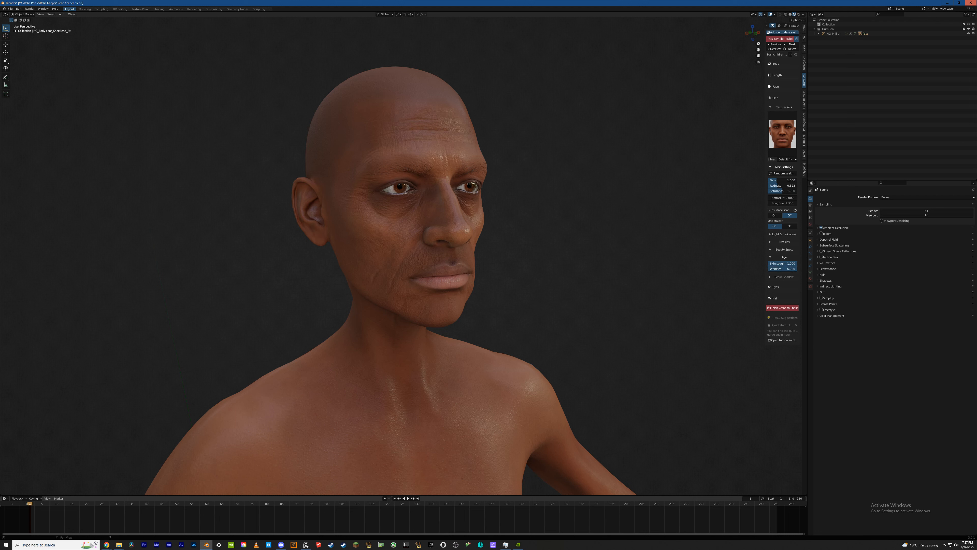
pyautogui.scroll(1, 587, 249)
pyautogui.moveTo(587, 250)
pyautogui.mouseDown(button='middle')
pyautogui.moveTo(572, 247)
pyautogui.moveTo(587, 243)
pyautogui.mouseUp(button='middle')
pyautogui.moveTo(482, 154); pyautogui.dragTo(337, 165, button='middle')
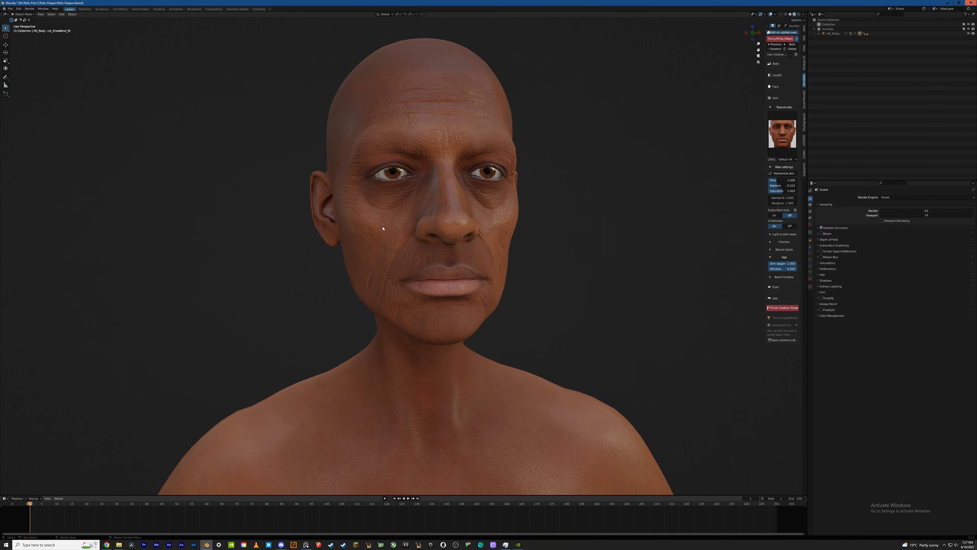
pyautogui.moveTo(383, 228); pyautogui.dragTo(376, 186, button='middle')
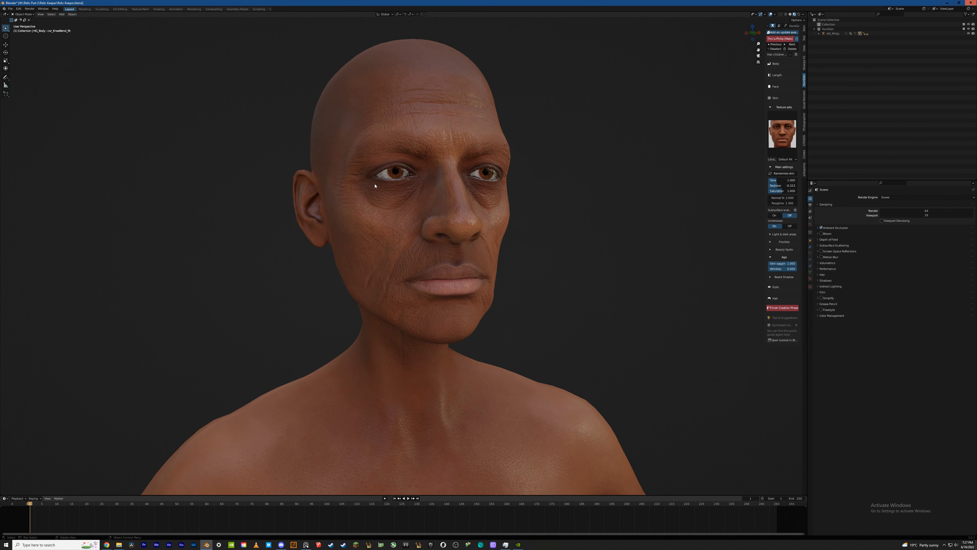
pyautogui.moveTo(351, 216); pyautogui.dragTo(419, 220, button='middle')
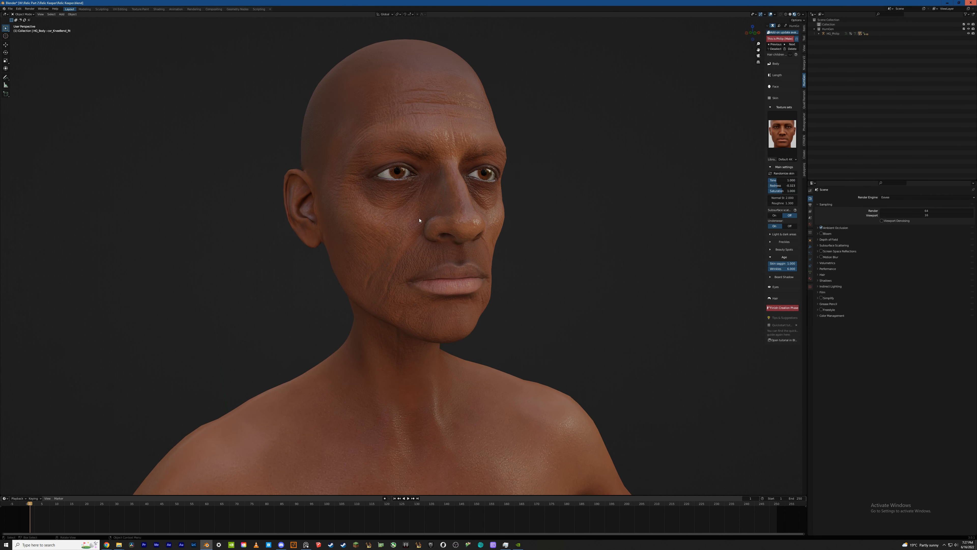
# Switch the skin texture library to Default 8K and apply the medium-toned male skin texture set
pyautogui.click(785, 159)
pyautogui.click(787, 179)
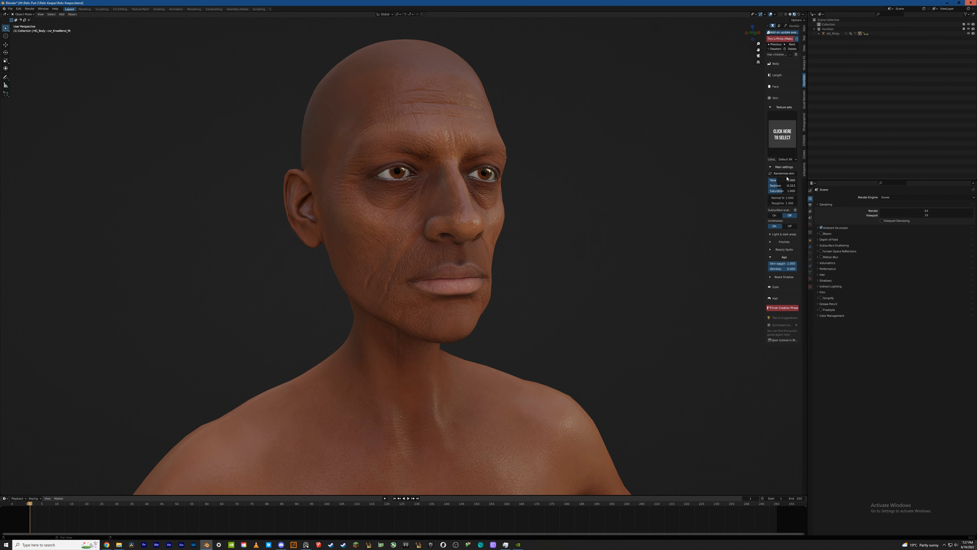
pyautogui.click(783, 145)
pyautogui.click(786, 159)
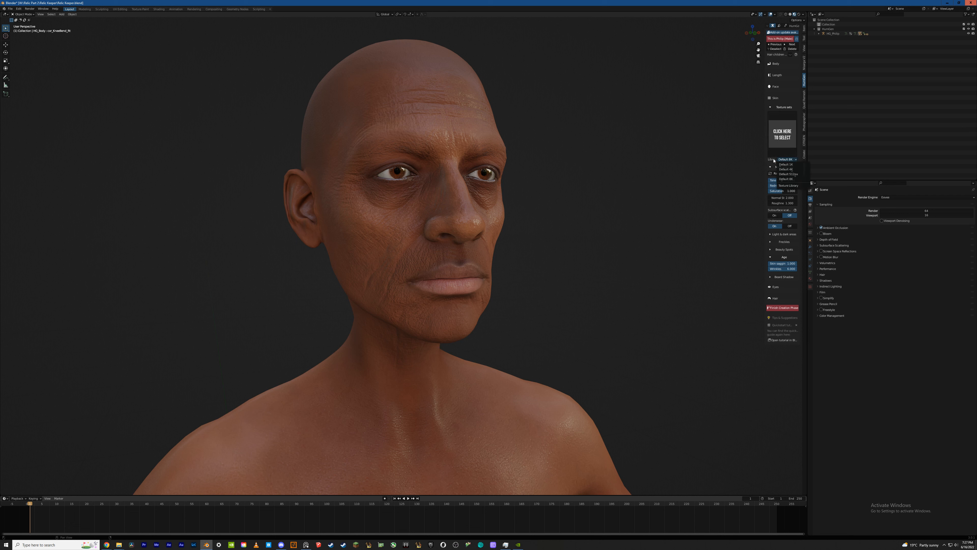
pyautogui.click(792, 179)
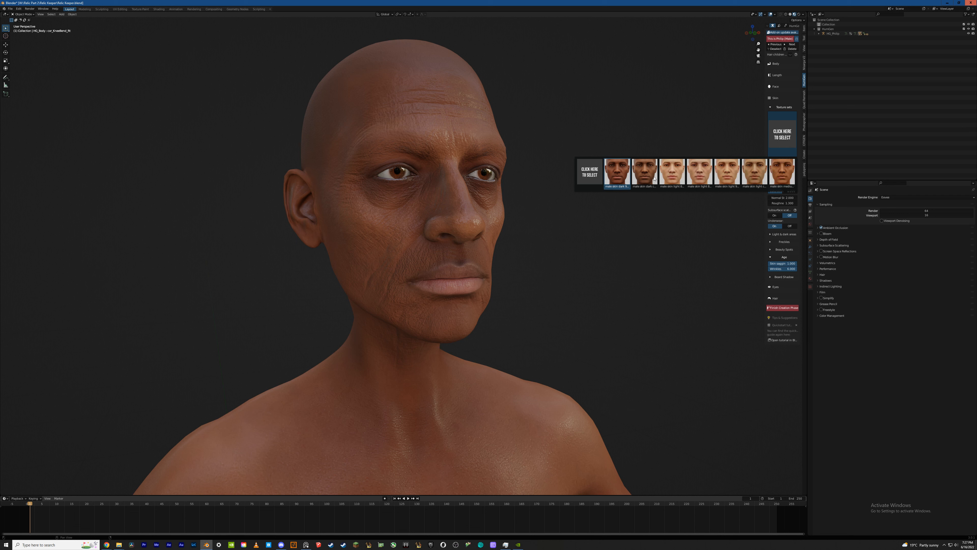
pyautogui.click(777, 175)
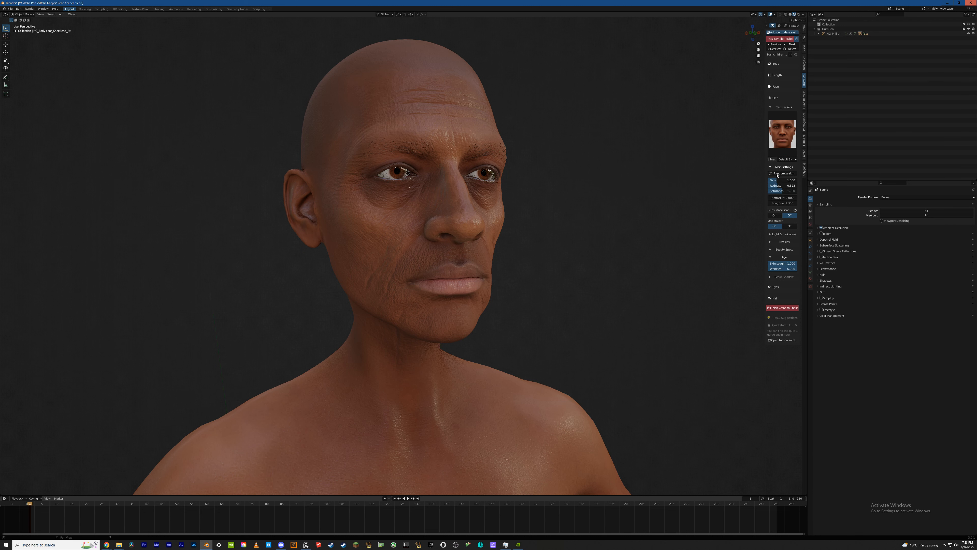
# Reduce the cheek fullness to -2 to hollow out the character's cheeks, and check the face at an angle
pyautogui.moveTo(587, 190); pyautogui.dragTo(609, 240, button='middle')
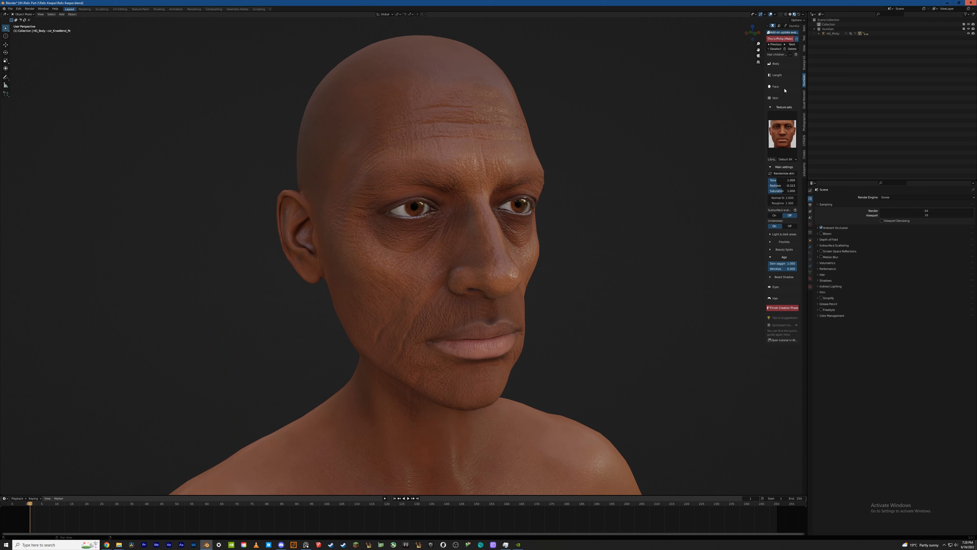
pyautogui.click(781, 87)
pyautogui.moveTo(633, 207); pyautogui.dragTo(623, 189, button='middle')
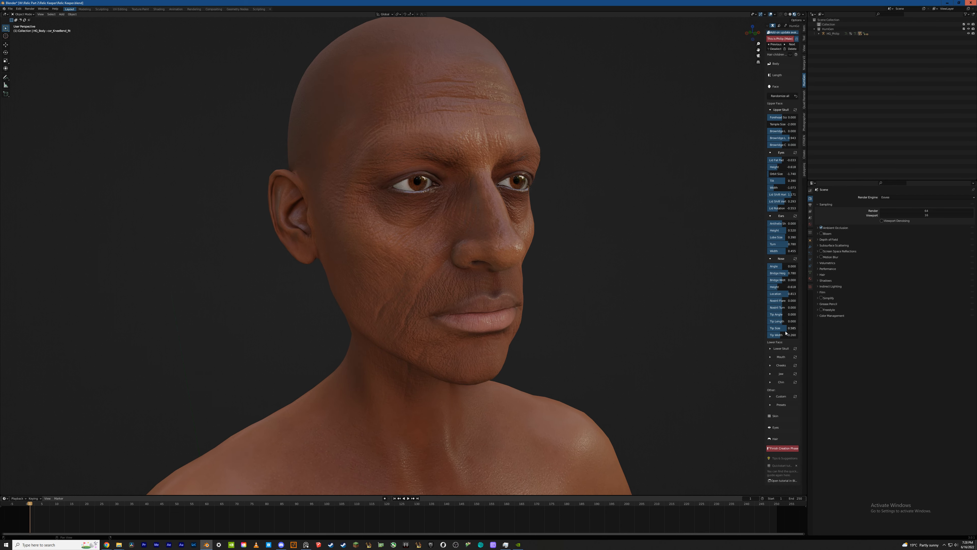
pyautogui.click(772, 351)
pyautogui.moveTo(583, 308); pyautogui.dragTo(418, 304, button='middle')
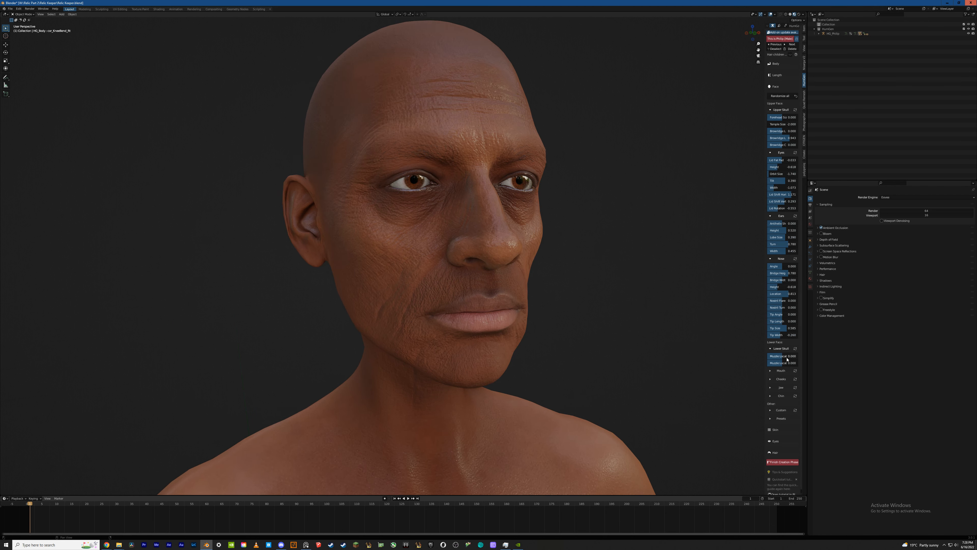
pyautogui.scroll(-1, 727, 347)
pyautogui.click(772, 380)
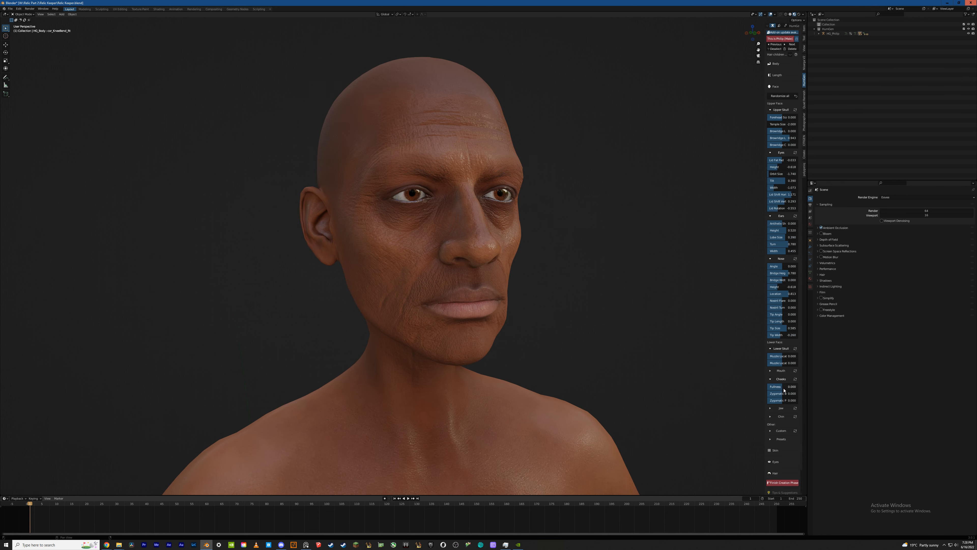
pyautogui.moveTo(782, 386); pyautogui.dragTo(766, 386)
pyautogui.moveTo(670, 341); pyautogui.dragTo(628, 319, button='middle')
pyautogui.moveTo(667, 349); pyautogui.dragTo(714, 339, button='middle')
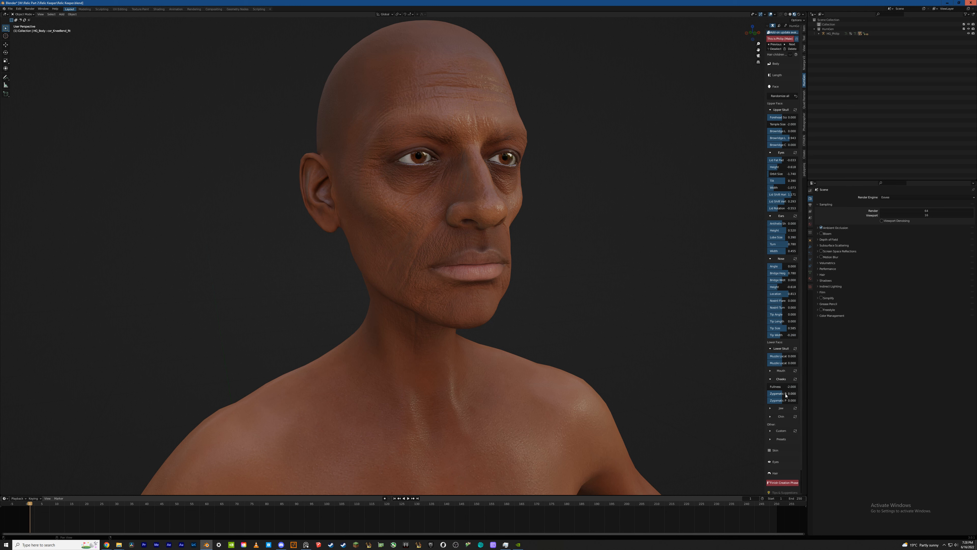
# Test the two zygomatic sliders, undo the first try, lower the zygomatic process to about -0.553 and slightly adjust the zygomatic bone
pyautogui.moveTo(784, 394)
pyautogui.mouseDown()
pyautogui.moveTo(770, 401)
pyautogui.moveTo(784, 400)
pyautogui.mouseUp()
pyautogui.hotkey('ctrl', 'z')
pyautogui.moveTo(728, 366); pyautogui.dragTo(693, 365, button='middle')
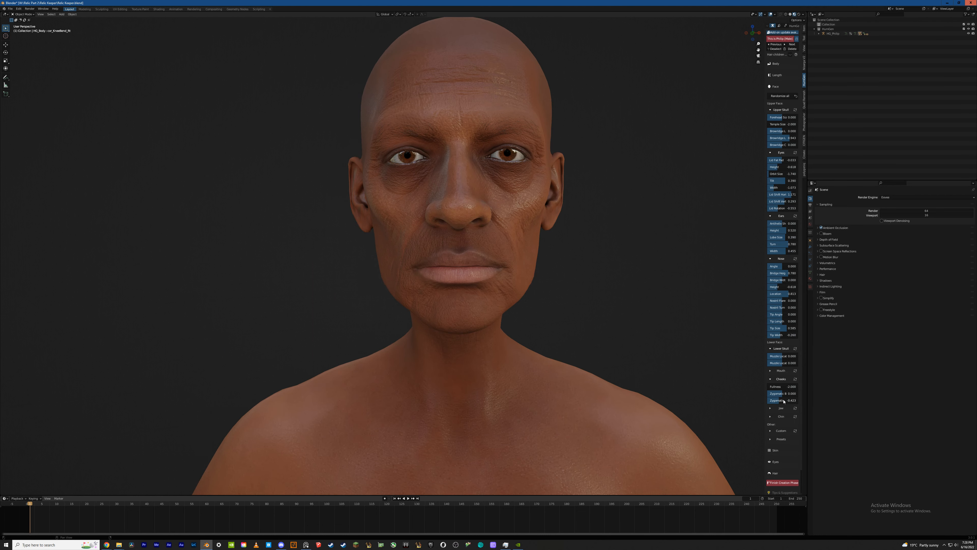
pyautogui.moveTo(782, 401)
pyautogui.mouseDown()
pyautogui.moveTo(798, 401)
pyautogui.moveTo(780, 400)
pyautogui.mouseUp()
pyautogui.moveTo(728, 374); pyautogui.dragTo(652, 342, button='middle')
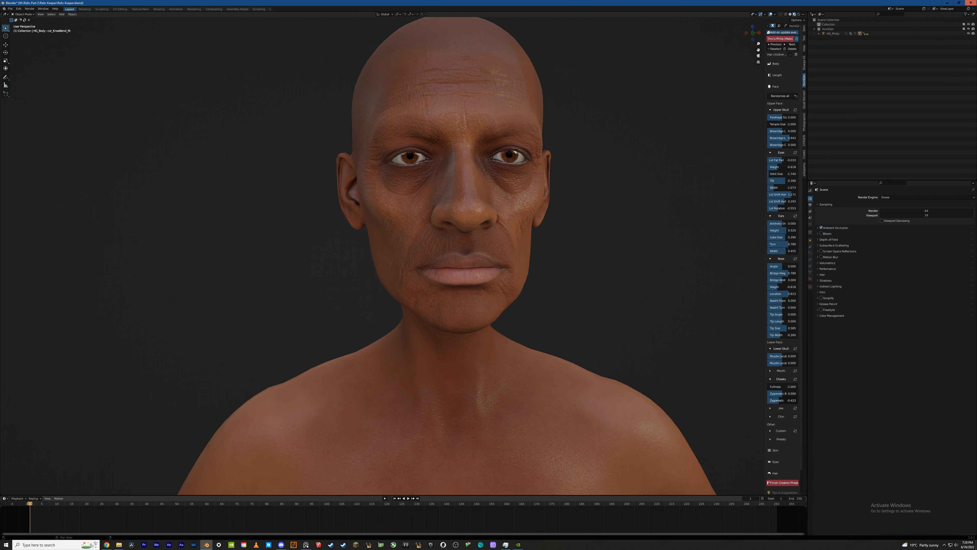
pyautogui.moveTo(779, 401); pyautogui.dragTo(783, 394)
# Try different jaw locations, undo them, and raise the vertical jaw location to about 1.1
pyautogui.click(777, 408)
pyautogui.moveTo(755, 405); pyautogui.dragTo(712, 366, button='middle')
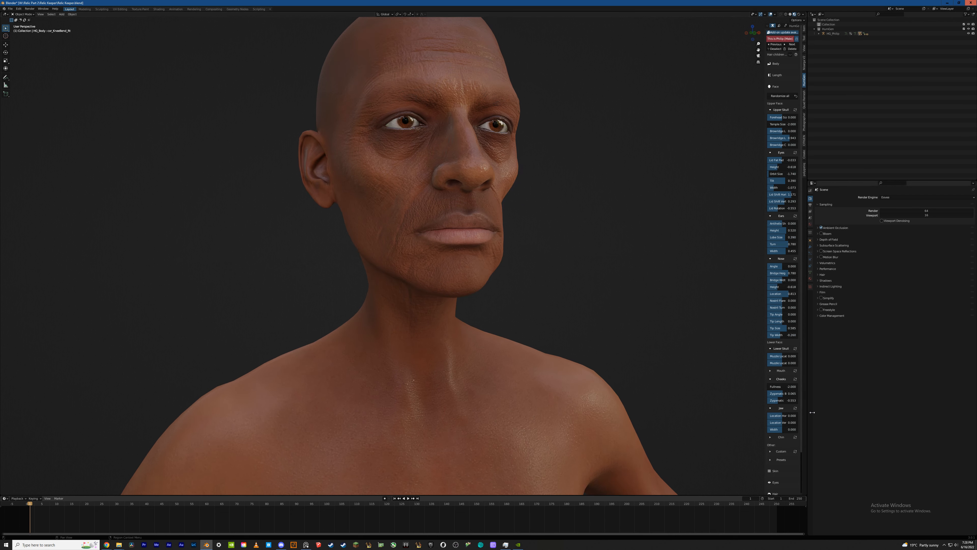
pyautogui.moveTo(774, 416)
pyautogui.mouseDown()
pyautogui.moveTo(796, 422)
pyautogui.moveTo(773, 422)
pyautogui.moveTo(785, 422)
pyautogui.mouseUp()
pyautogui.hotkey('ctrl', 'z')
pyautogui.hotkey('ctrl', 'z')
pyautogui.moveTo(604, 341); pyautogui.dragTo(657, 328, button='middle')
pyautogui.moveTo(795, 422)
pyautogui.mouseDown()
pyautogui.moveTo(812, 422)
pyautogui.moveTo(792, 422)
pyautogui.mouseUp()
pyautogui.moveTo(625, 360); pyautogui.dragTo(595, 355, button='middle')
pyautogui.moveTo(508, 286); pyautogui.dragTo(367, 211, button='middle')
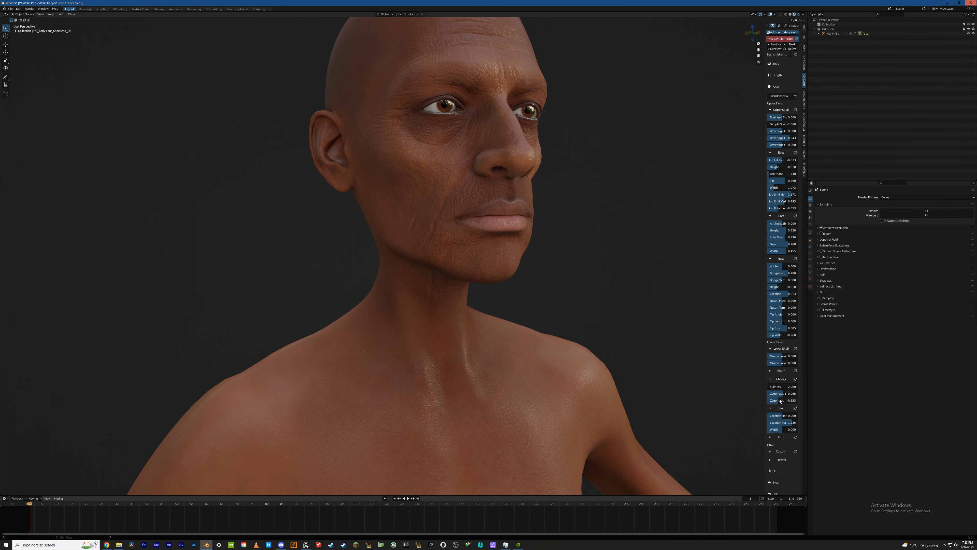
# Test a wider and a much narrower jaw from the front, and settle the jaw width at about -0.683
pyautogui.moveTo(783, 430); pyautogui.dragTo(787, 429)
pyautogui.moveTo(581, 344); pyautogui.dragTo(556, 346, button='middle')
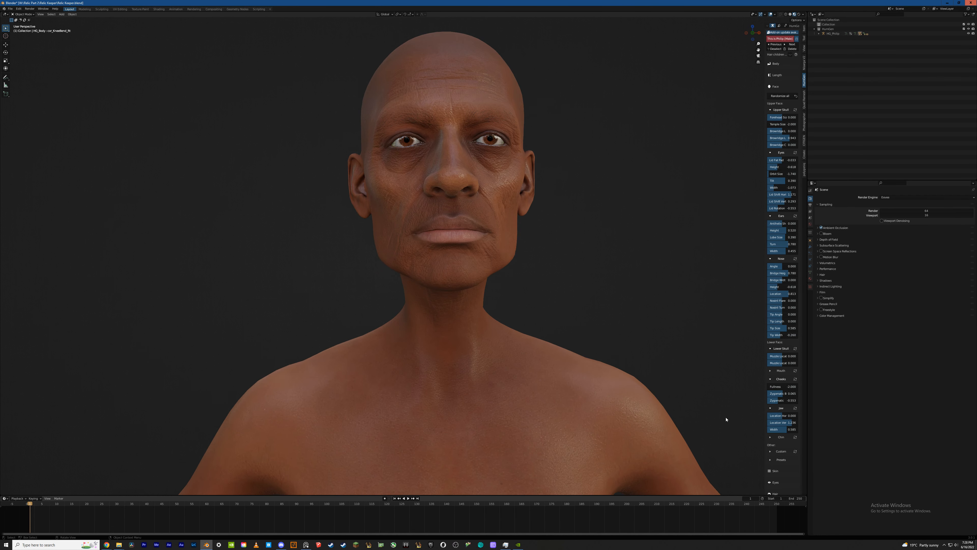
pyautogui.moveTo(783, 429); pyautogui.dragTo(773, 430)
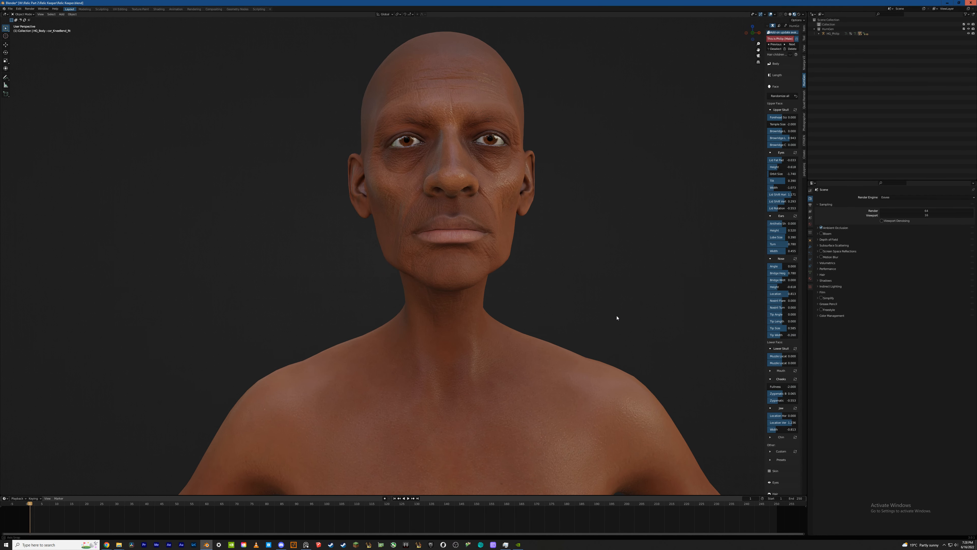
pyautogui.moveTo(617, 318); pyautogui.dragTo(615, 323, button='middle')
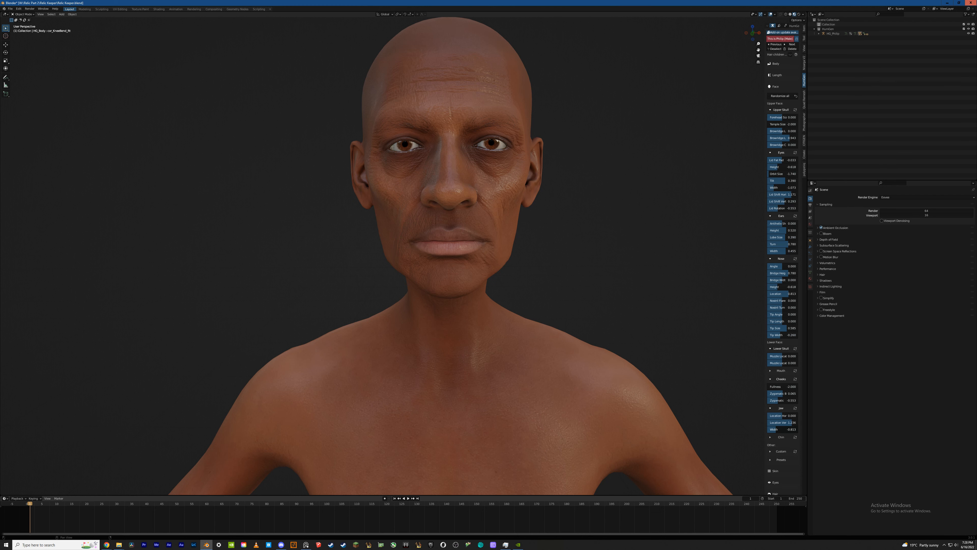
pyautogui.moveTo(774, 429); pyautogui.dragTo(776, 429)
pyautogui.moveTo(580, 348); pyautogui.dragTo(627, 353, button='middle')
# Increase the chin size to about 0.65, slightly adjust the chin width, and check the result in profile
pyautogui.click(781, 437)
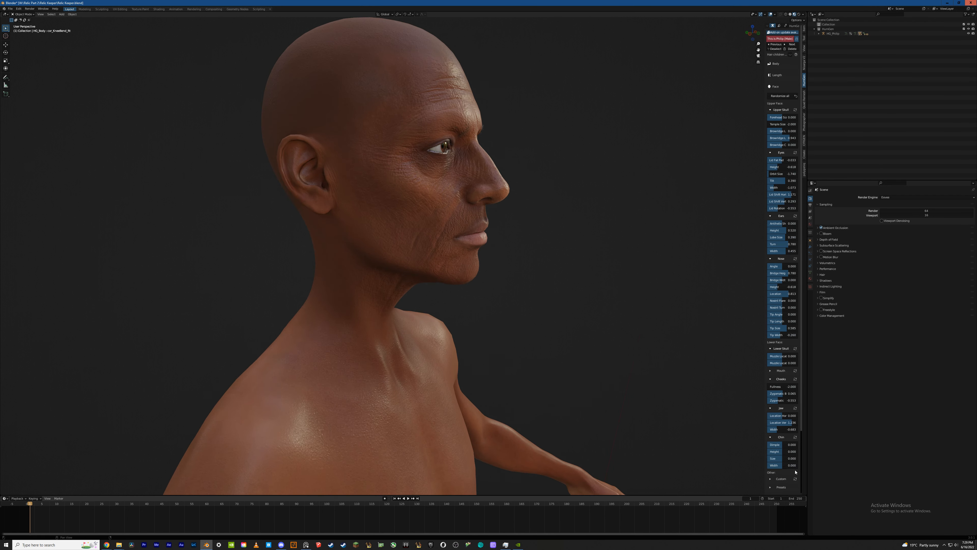
pyautogui.moveTo(792, 465); pyautogui.dragTo(795, 459)
pyautogui.moveTo(612, 365); pyautogui.dragTo(625, 360, button='middle')
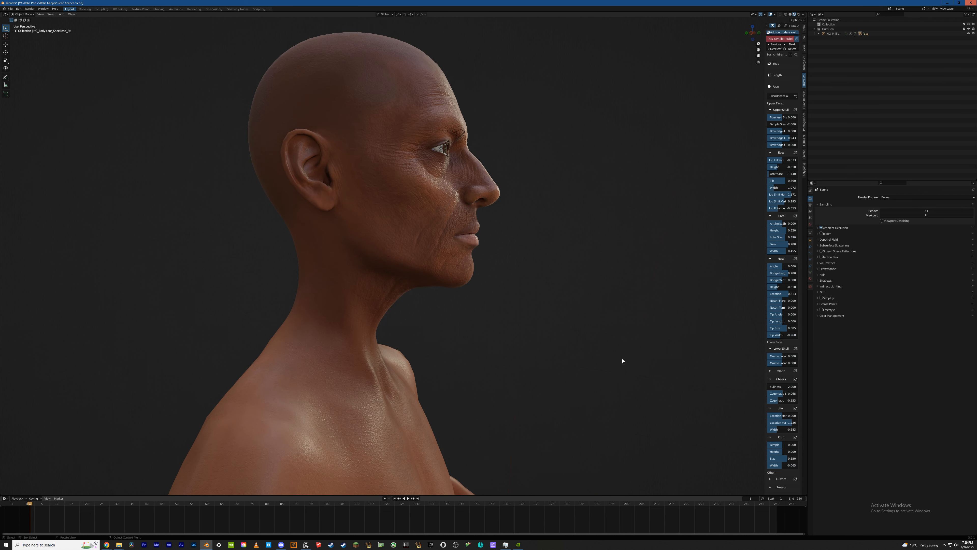
# Widen the nose bridge slightly while viewing the face from the front
pyautogui.moveTo(480, 248); pyautogui.dragTo(443, 238, button='middle')
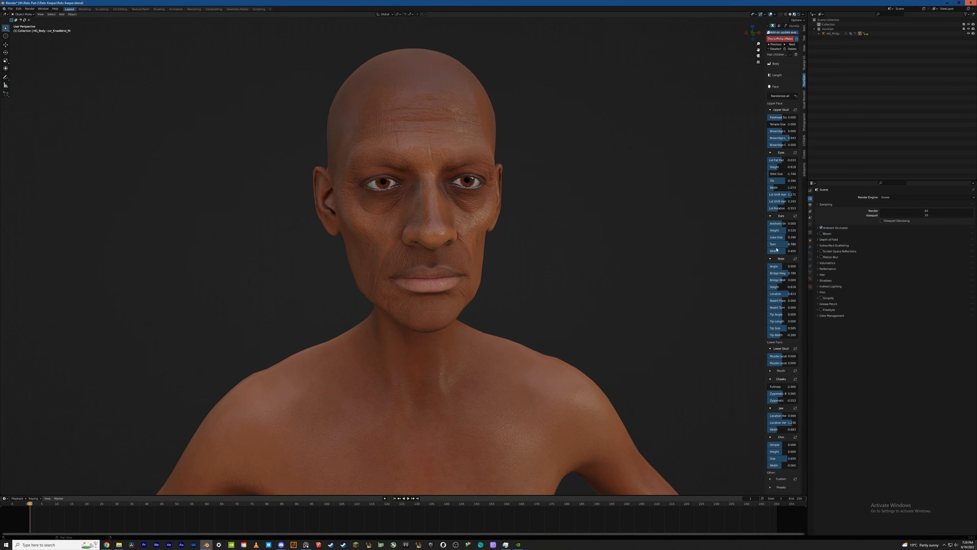
pyautogui.moveTo(782, 280); pyautogui.dragTo(785, 280)
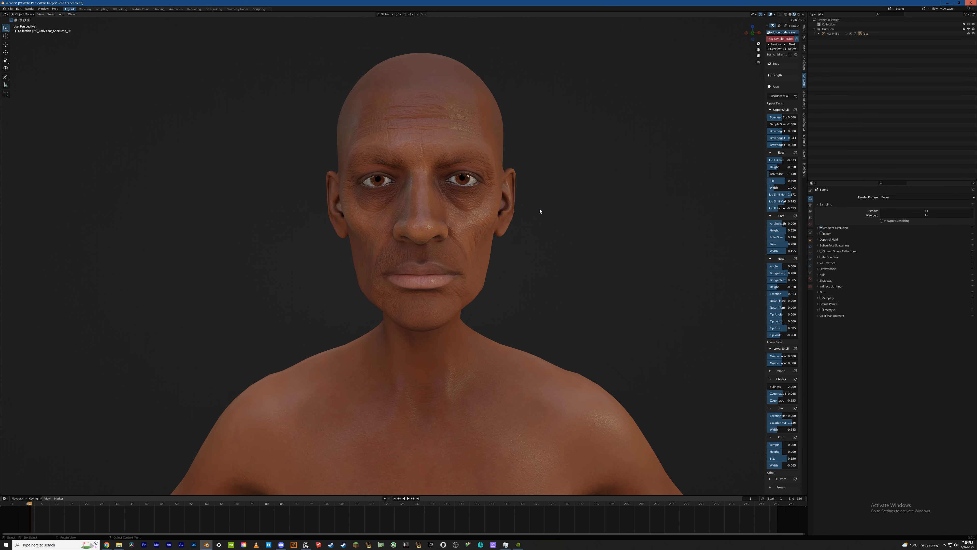
pyautogui.moveTo(539, 212); pyautogui.dragTo(458, 304, button='middle')
# Darken the iris color to a deep brown on a close-up of the eyes
pyautogui.scroll(4, 493, 247)
pyautogui.click(786, 125)
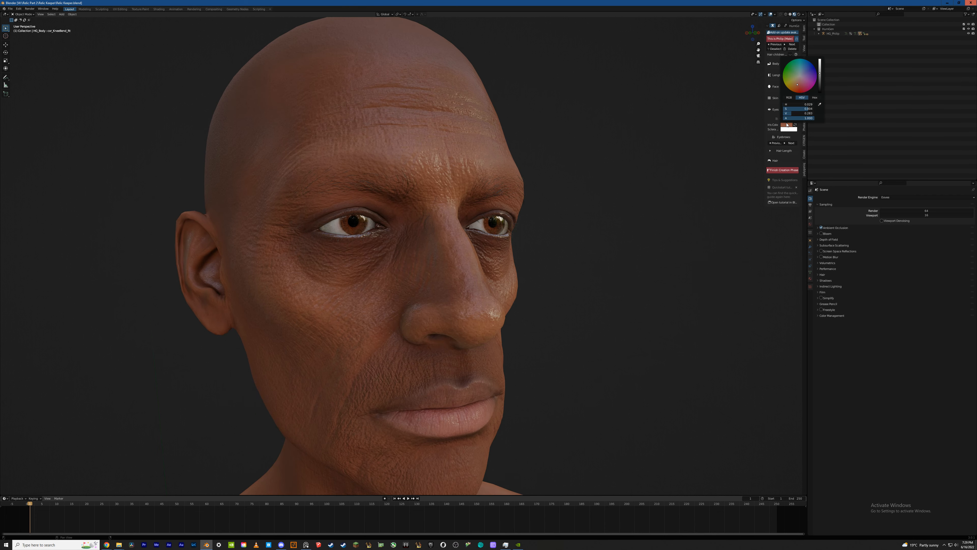
pyautogui.moveTo(821, 80); pyautogui.dragTo(821, 89)
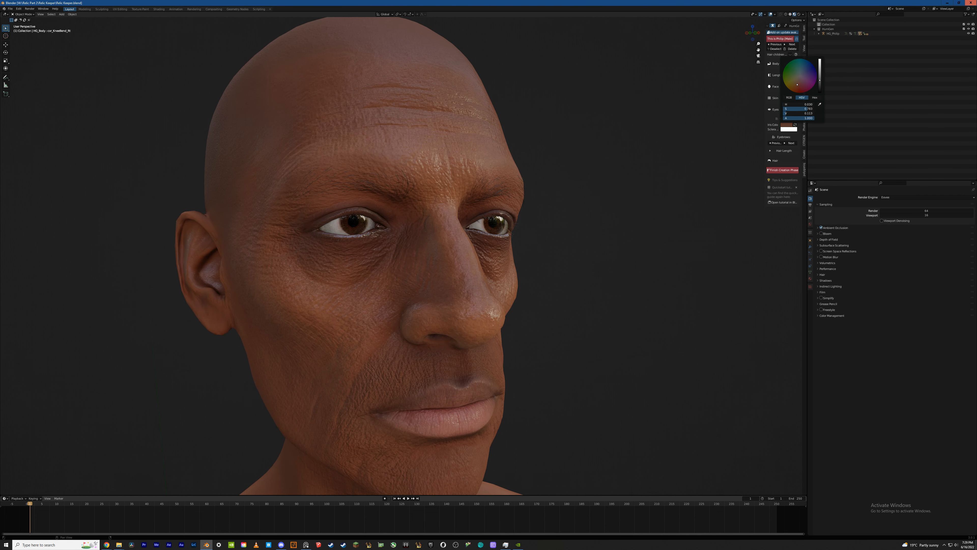
pyautogui.moveTo(463, 218); pyautogui.dragTo(415, 214, button='middle')
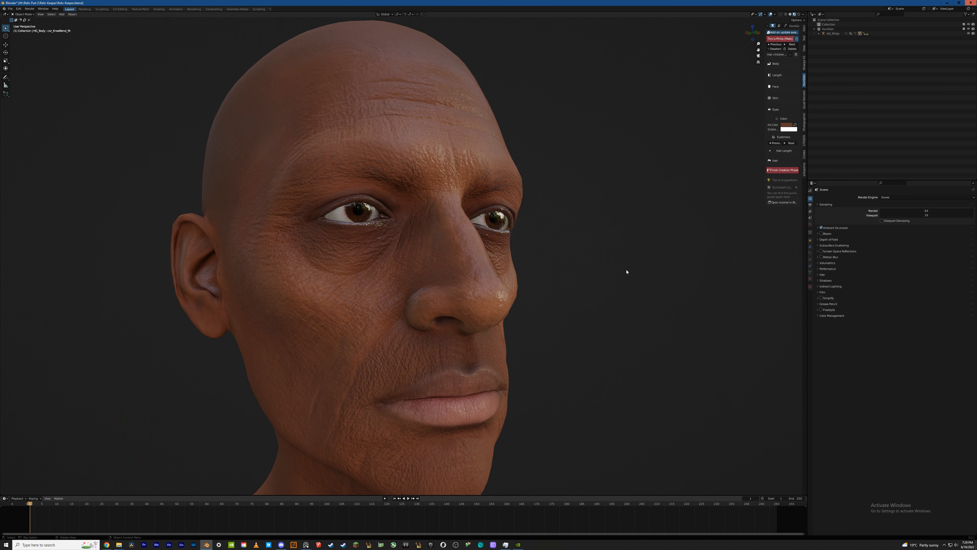
# Tint the sclera color to a slightly warm off-white, check the eyes, and save the file
pyautogui.moveTo(607, 232); pyautogui.dragTo(479, 215, button='middle')
pyautogui.moveTo(393, 206); pyautogui.dragTo(360, 227, button='middle')
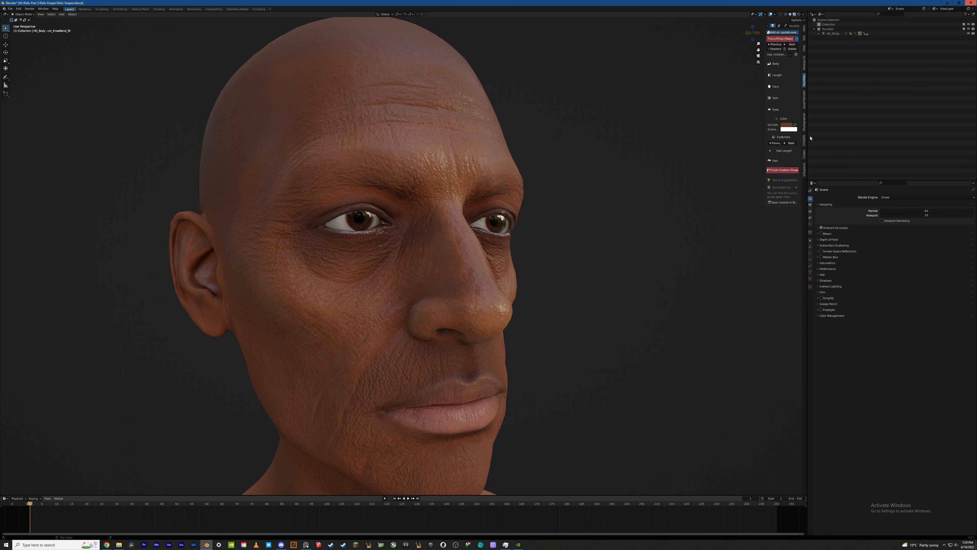
pyautogui.click(794, 129)
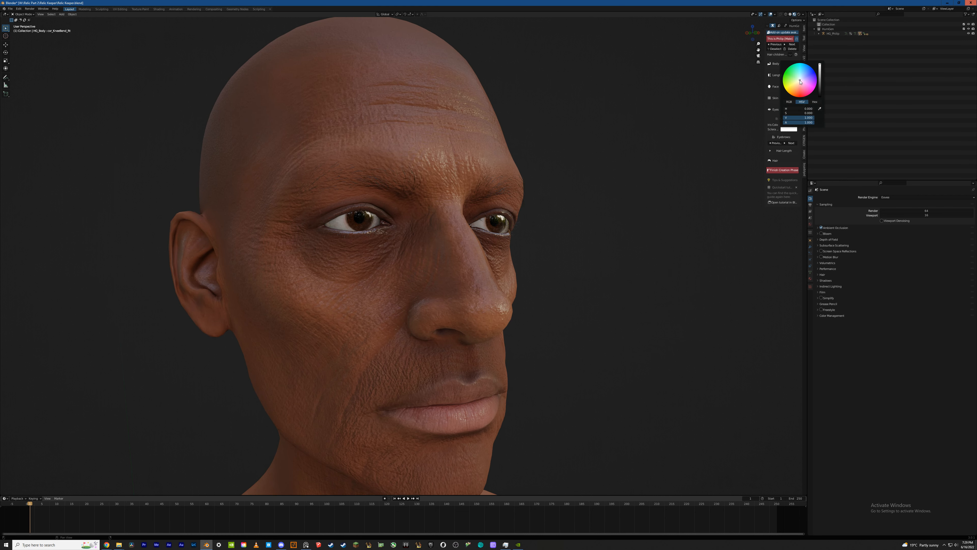
pyautogui.moveTo(800, 81); pyautogui.dragTo(800, 81)
pyautogui.moveTo(821, 63); pyautogui.dragTo(820, 64)
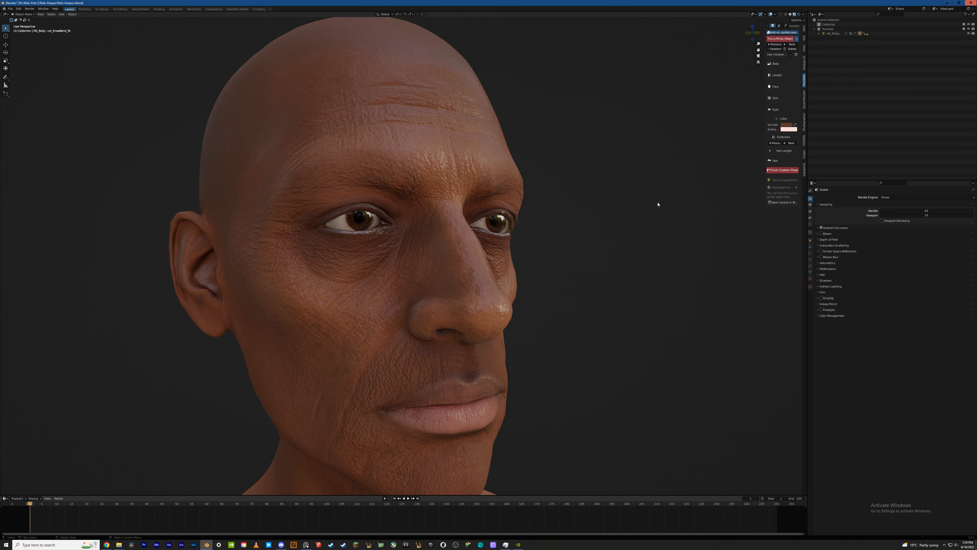
pyautogui.moveTo(659, 205); pyautogui.dragTo(652, 205, button='middle')
pyautogui.hotkey('ctrl', 's')
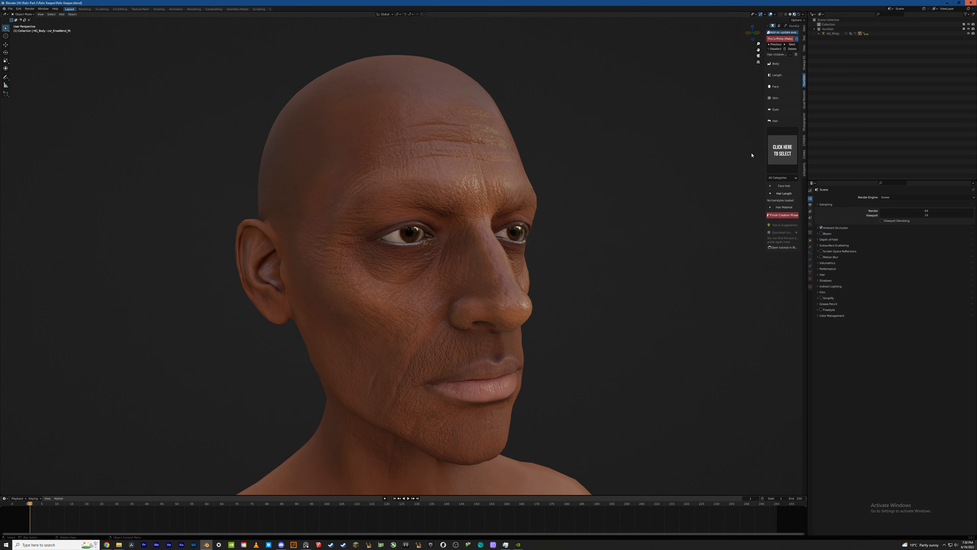
# Add the Stubble Long face hair style to the character
pyautogui.moveTo(481, 89); pyautogui.dragTo(480, 87, button='middle')
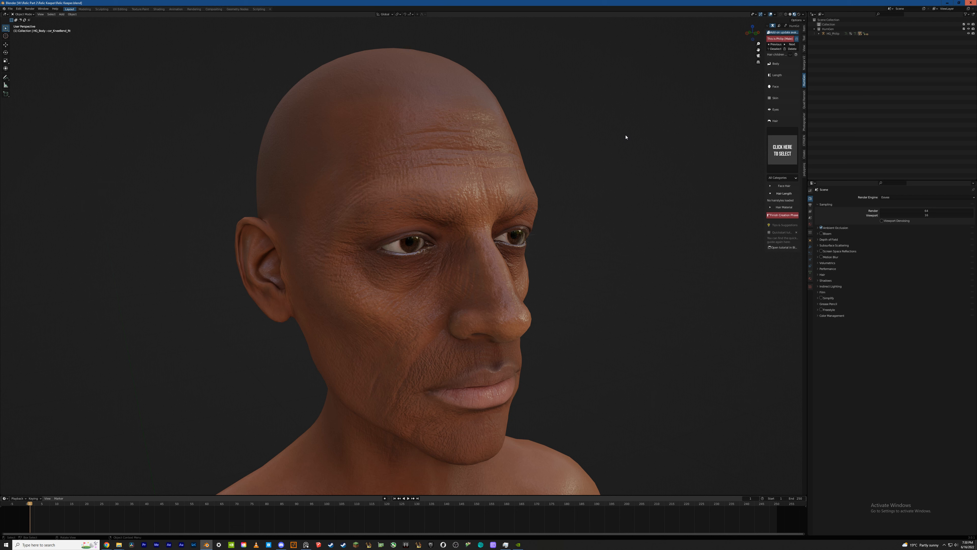
pyautogui.moveTo(626, 137); pyautogui.dragTo(592, 99, button='middle')
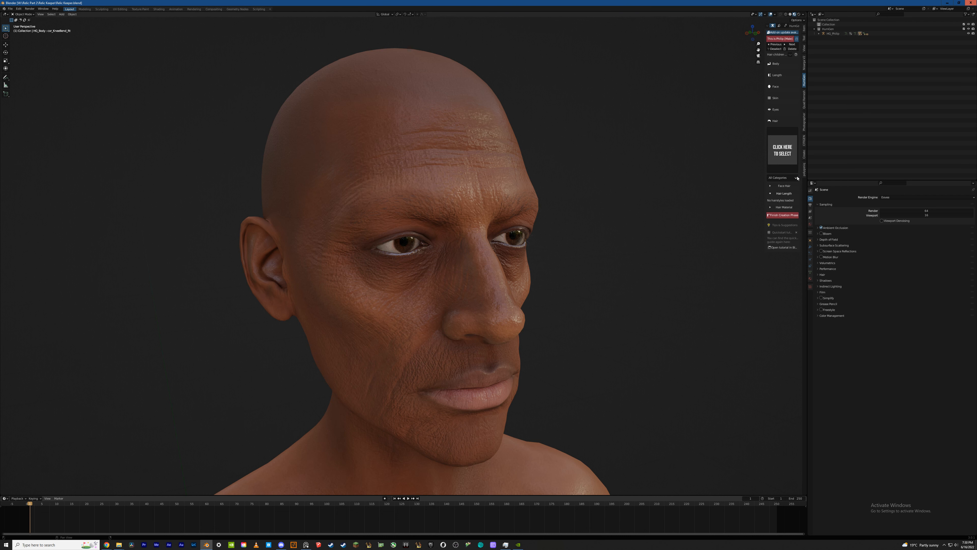
pyautogui.click(773, 186)
pyautogui.click(789, 224)
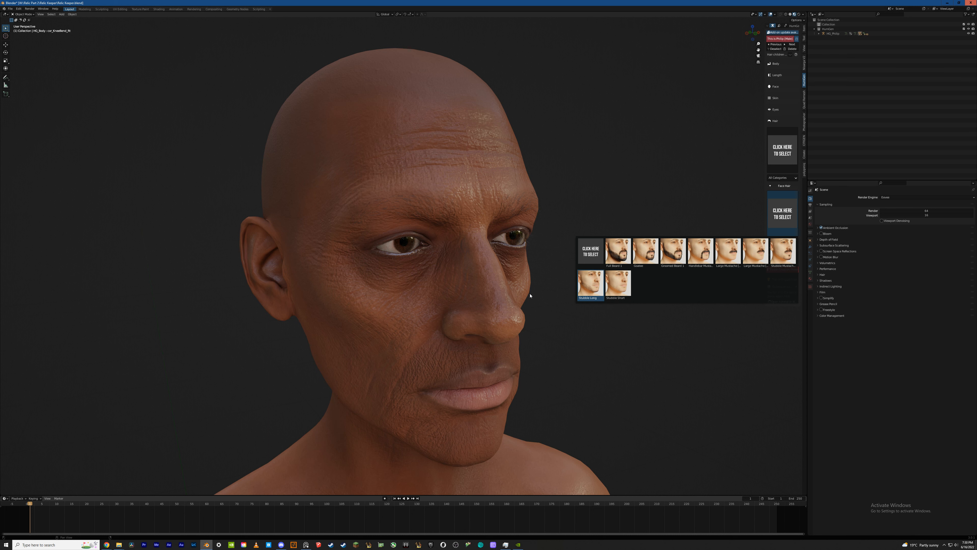
pyautogui.moveTo(531, 295); pyautogui.dragTo(481, 254, button='middle')
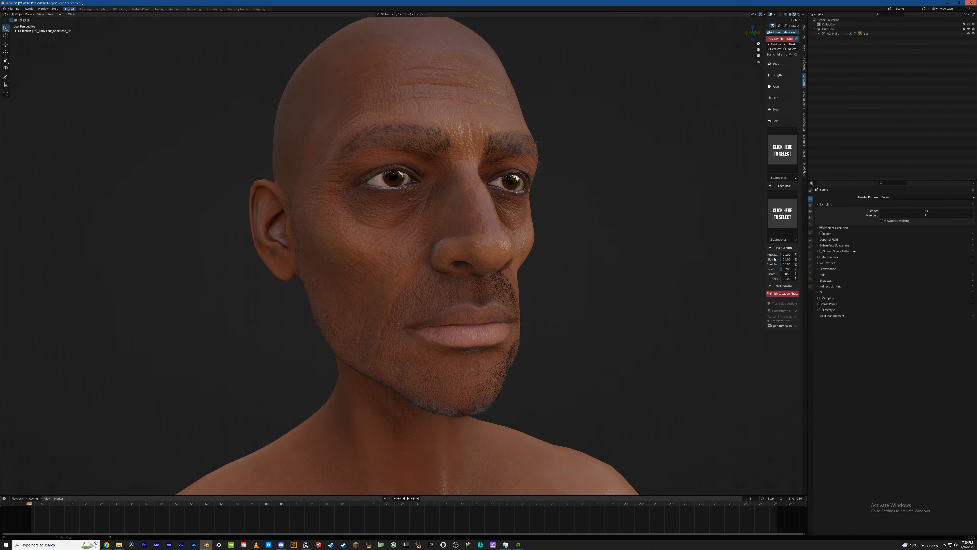
# Test a different mustache hair length, undo the change, and remove the soul patch hair from the face
pyautogui.moveTo(782, 254); pyautogui.dragTo(785, 255)
pyautogui.hotkey('ctrl', 'z')
pyautogui.moveTo(648, 284); pyautogui.dragTo(633, 278, button='middle')
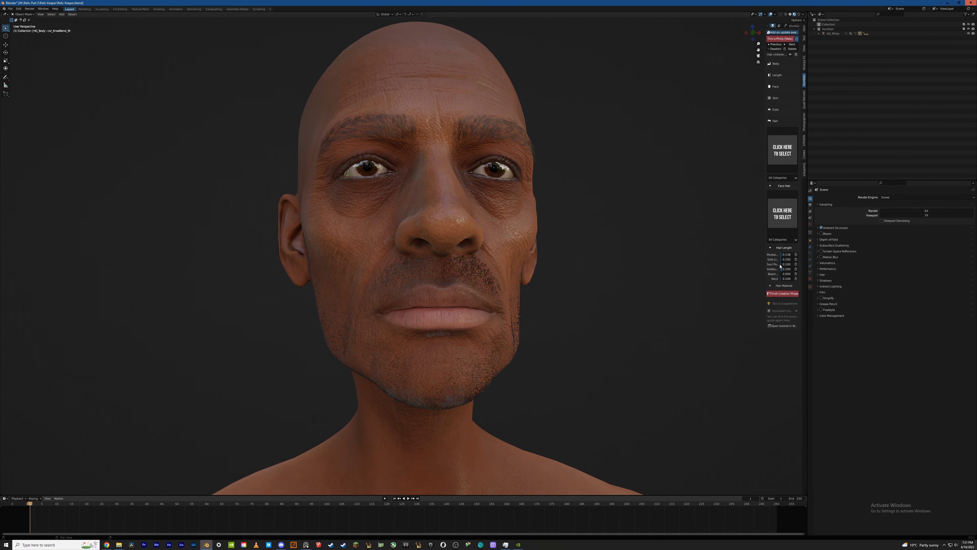
pyautogui.click(796, 264)
pyautogui.click(797, 265)
pyautogui.moveTo(448, 277); pyautogui.dragTo(486, 313, button='middle')
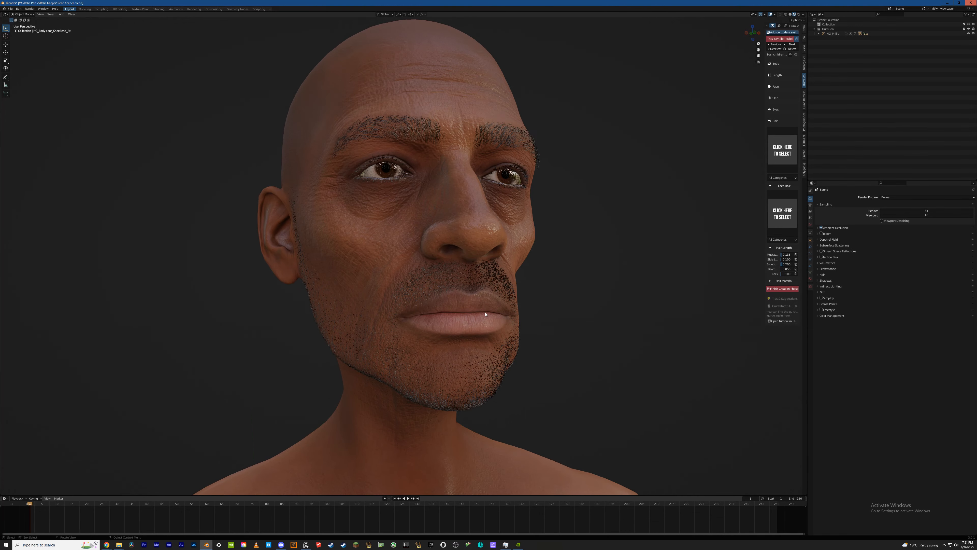
# Switch the hair material shader from Fast to Accurate (Cycles only) and save the file
pyautogui.click(770, 282)
pyautogui.click(789, 287)
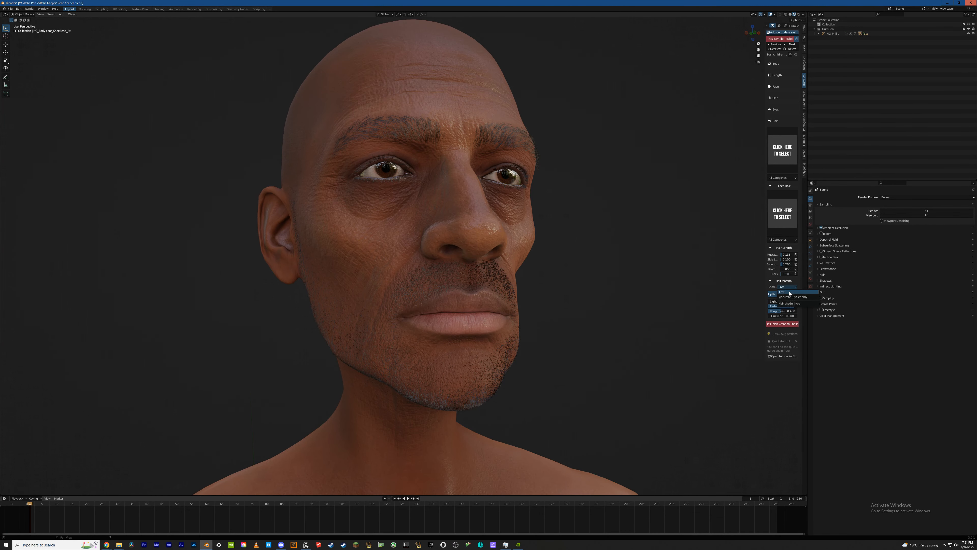
pyautogui.click(793, 298)
pyautogui.scroll(-3, 633, 243)
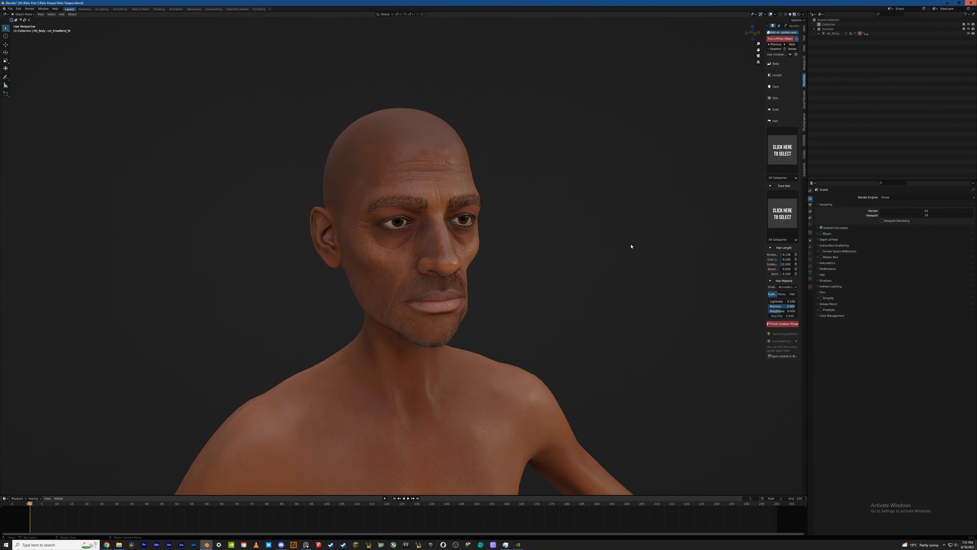
pyautogui.hotkey('ctrl', 's')
# Show the viewport in rendered shading and open a Shader Editor beside it displaying the World nodes
pyautogui.click(799, 14)
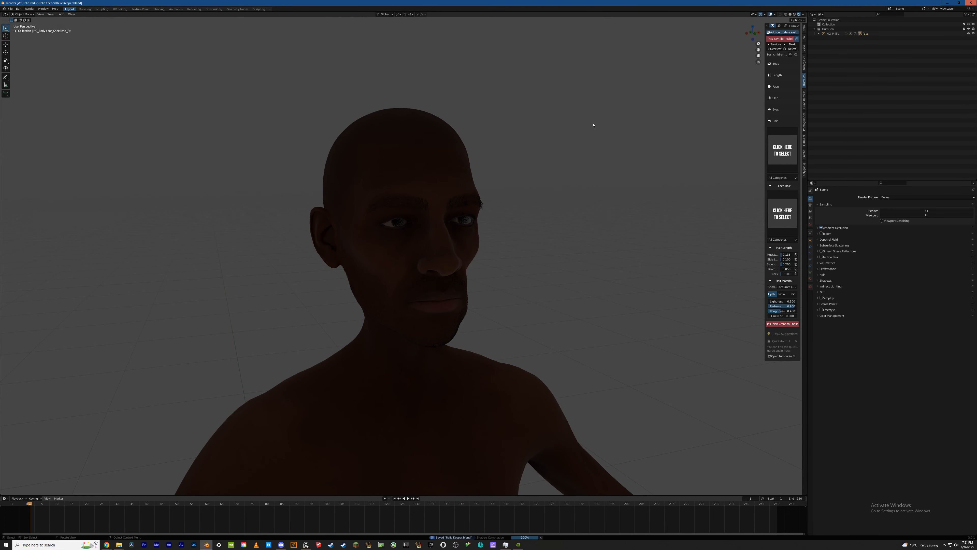
pyautogui.scroll(-3, 578, 253)
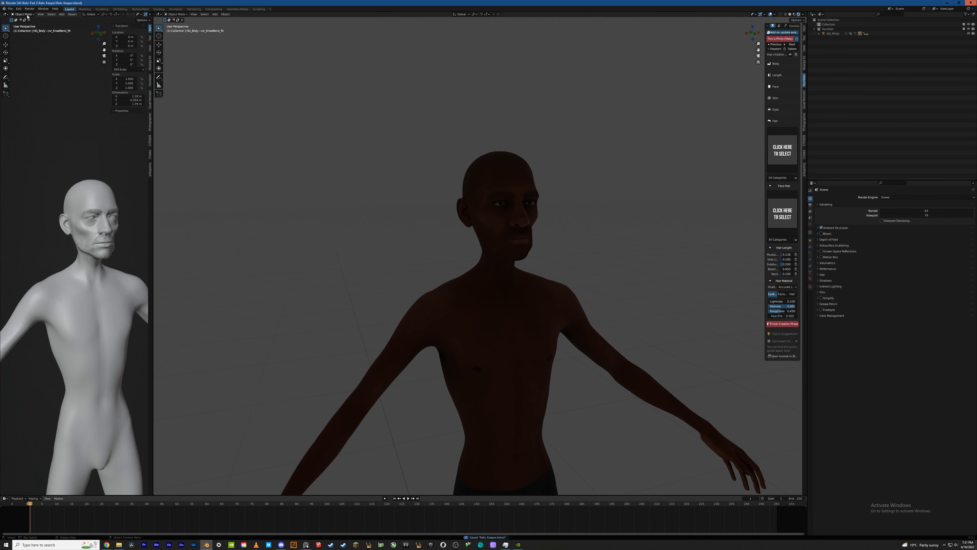
pyautogui.click(5, 14)
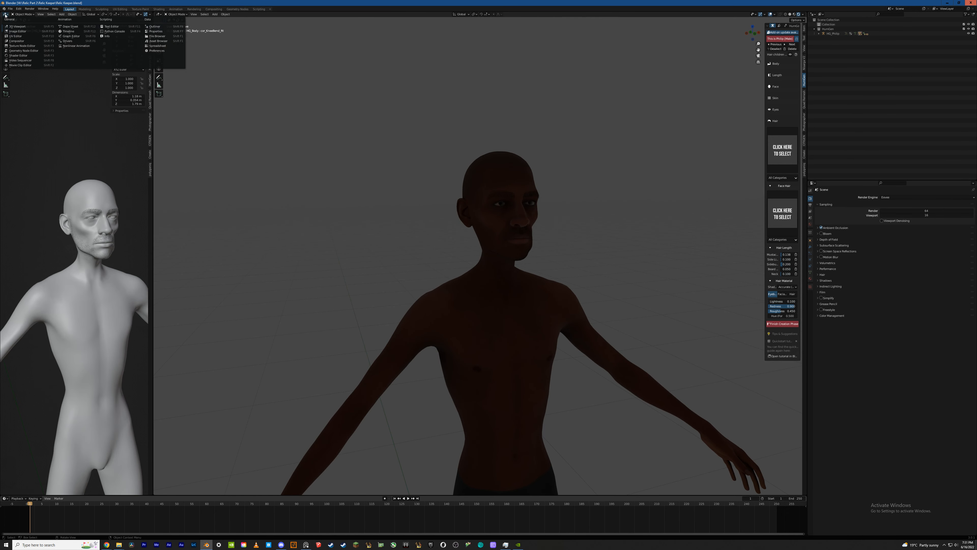
pyautogui.click(20, 57)
pyautogui.click(20, 15)
pyautogui.click(22, 29)
pyautogui.click(20, 15)
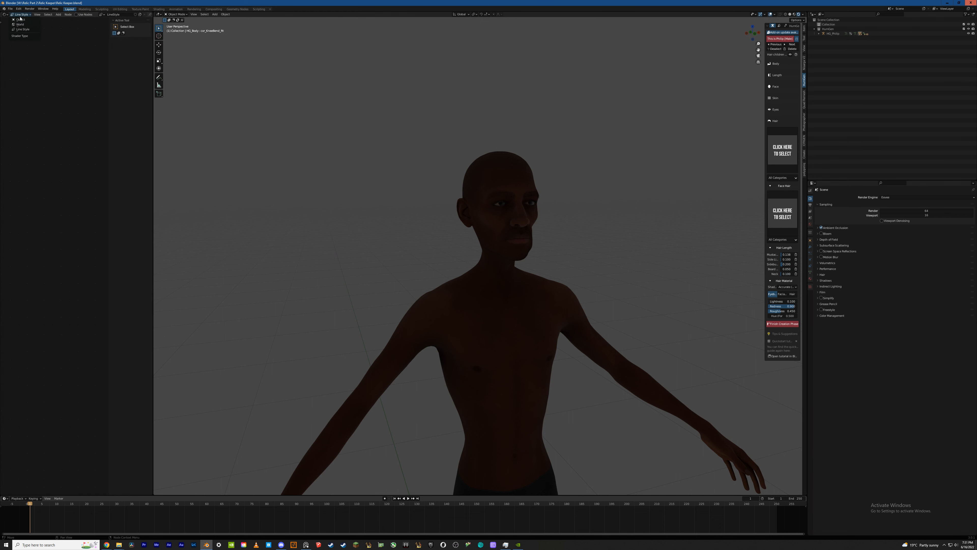
pyautogui.click(21, 24)
# Lower the world Background node's strength to zero so the environment gives no light
pyautogui.moveTo(42, 215); pyautogui.dragTo(61, 193, button='middle')
pyautogui.scroll(5, 62, 192)
pyautogui.moveTo(62, 234); pyautogui.dragTo(24, 234)
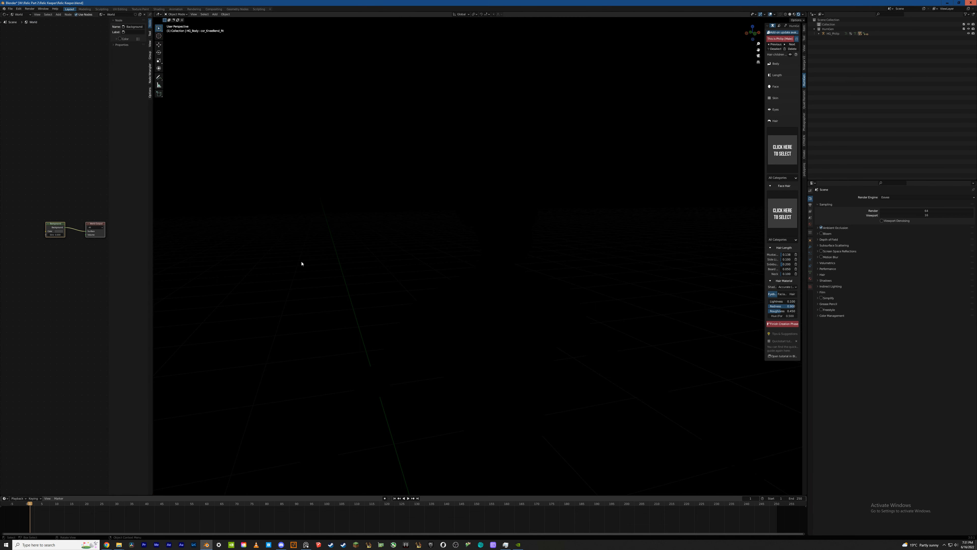
# Hide the floor grid and the X and Y axis lines in the viewport overlays
pyautogui.click(774, 14)
pyautogui.click(744, 36)
pyautogui.click(761, 35)
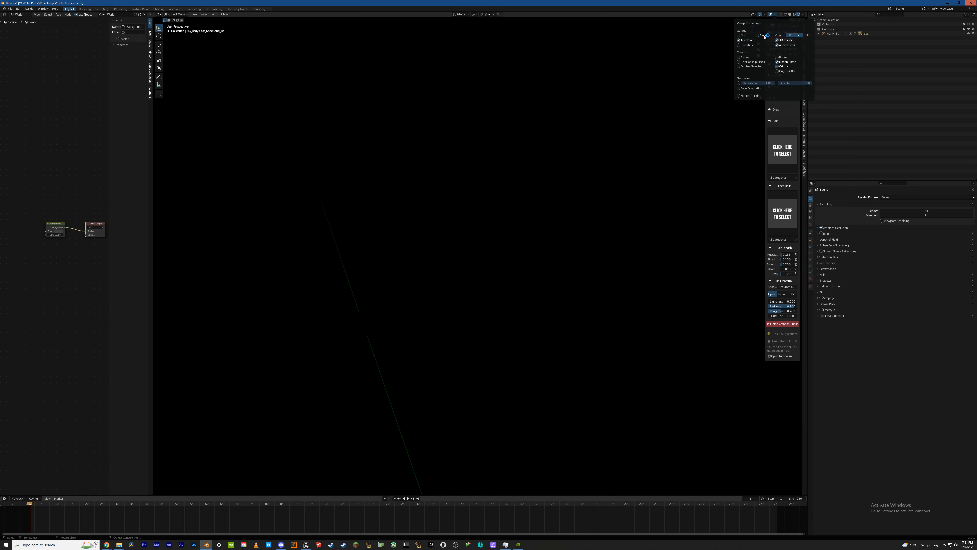
pyautogui.click(790, 36)
pyautogui.click(798, 36)
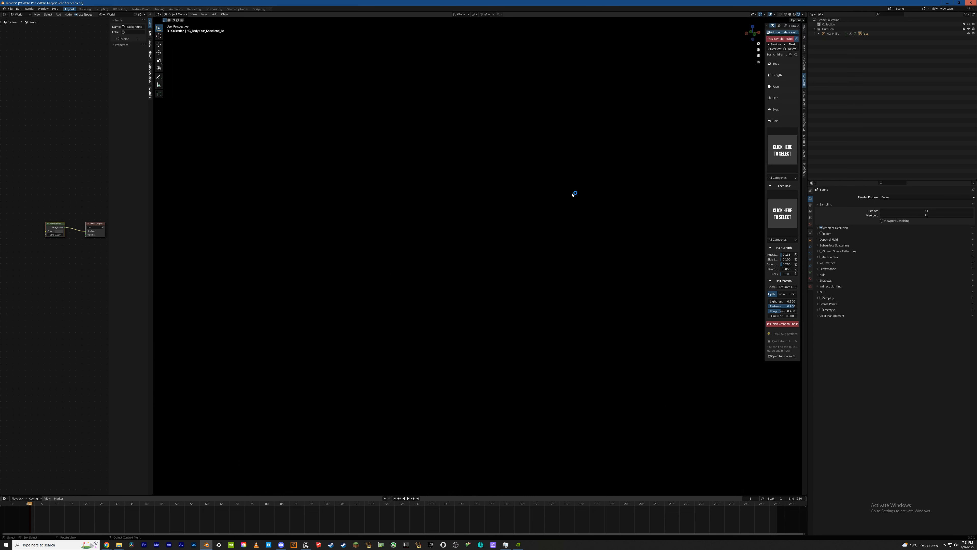
# Add an area light and move it to a new collection named Light
pyautogui.hotkey('shift', 'a')
pyautogui.moveTo(571, 218)
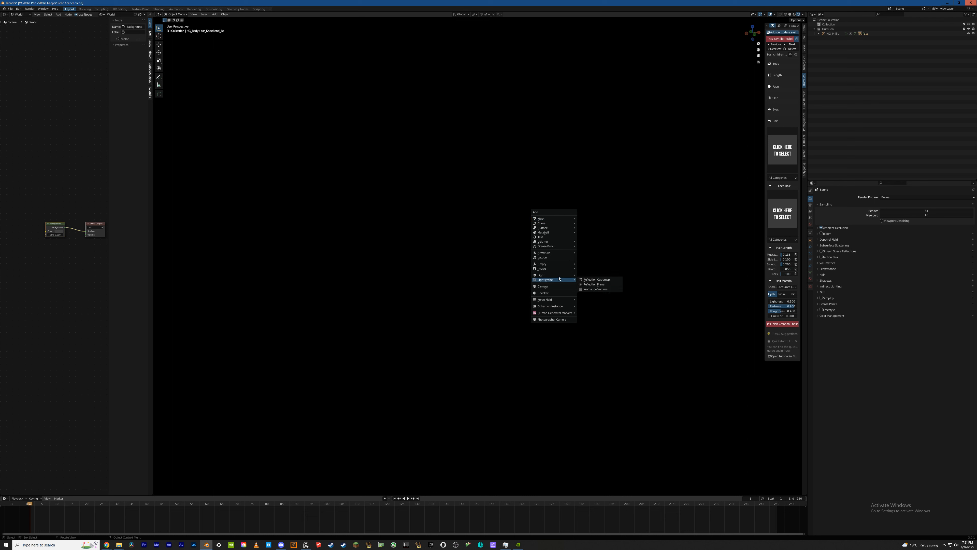
pyautogui.moveTo(558, 275)
pyautogui.click(587, 289)
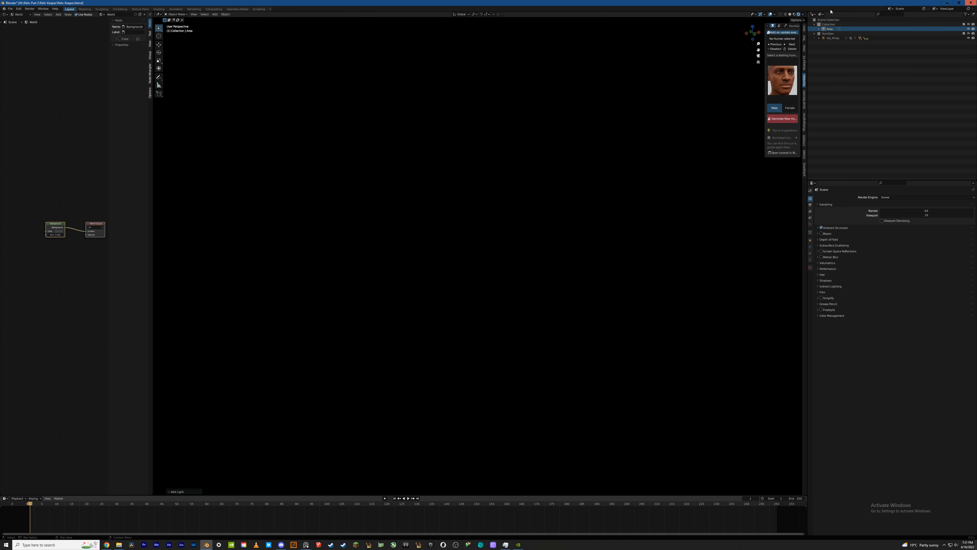
pyautogui.press('m')
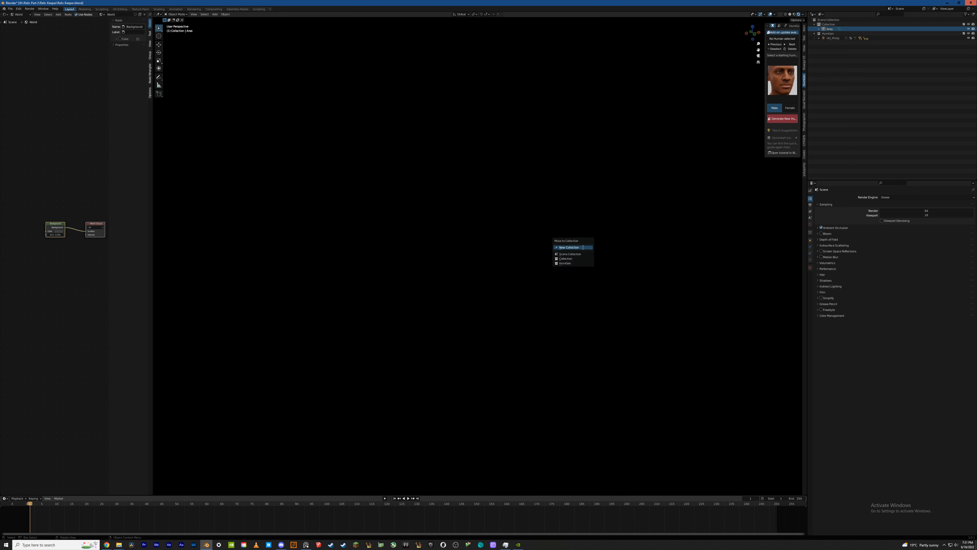
pyautogui.click(583, 249)
pyautogui.write('Light')
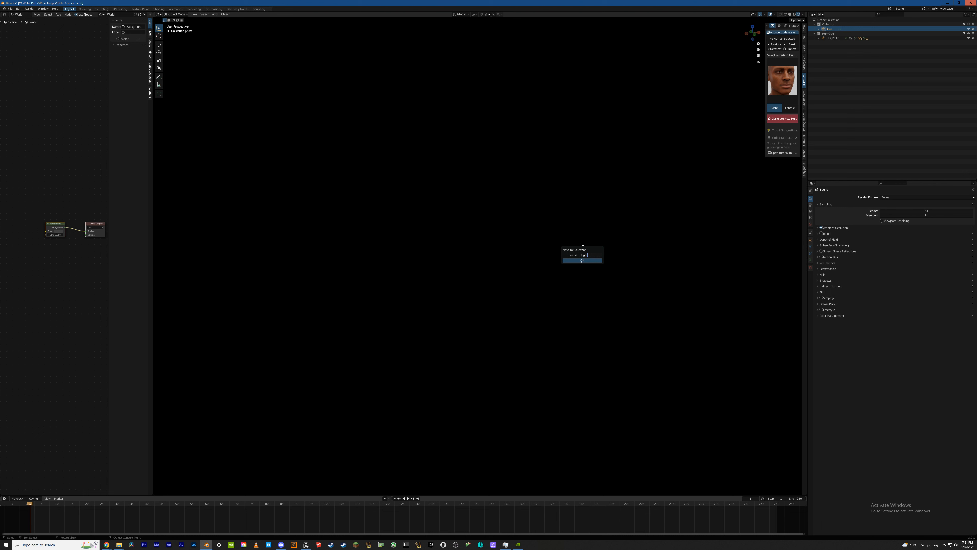
pyautogui.press('Return')
# Raise the area light straight up along Z to just above the character's head
pyautogui.scroll(-3, 544, 327)
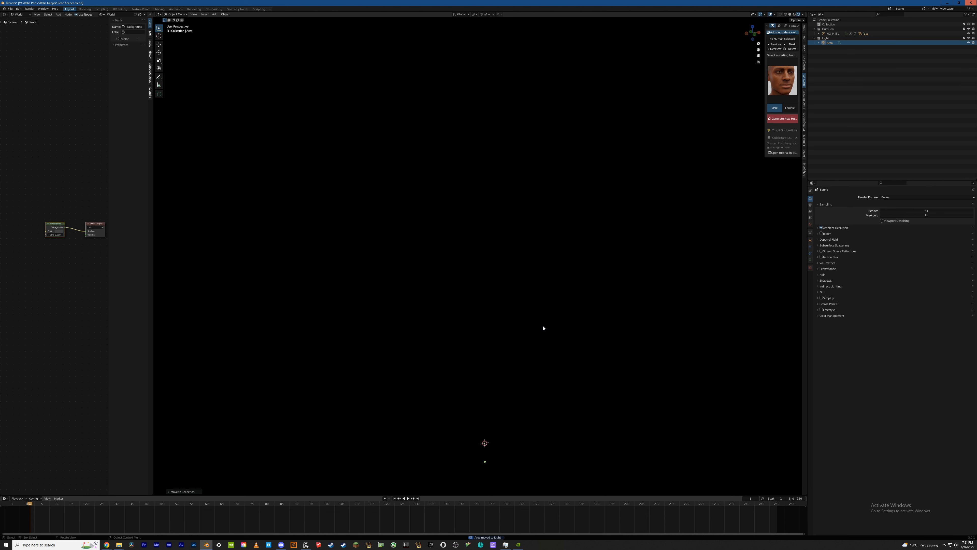
pyautogui.click(159, 45)
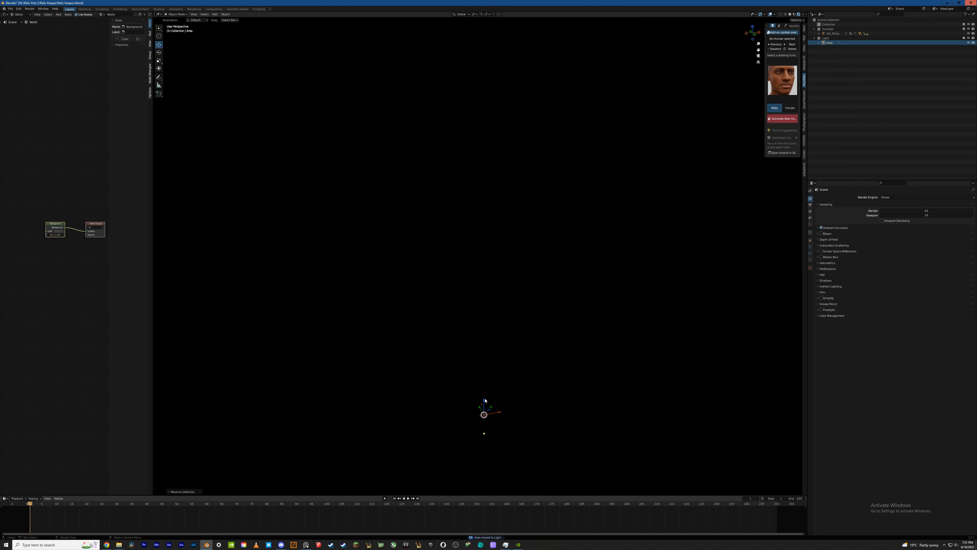
pyautogui.moveTo(485, 400); pyautogui.dragTo(513, 199)
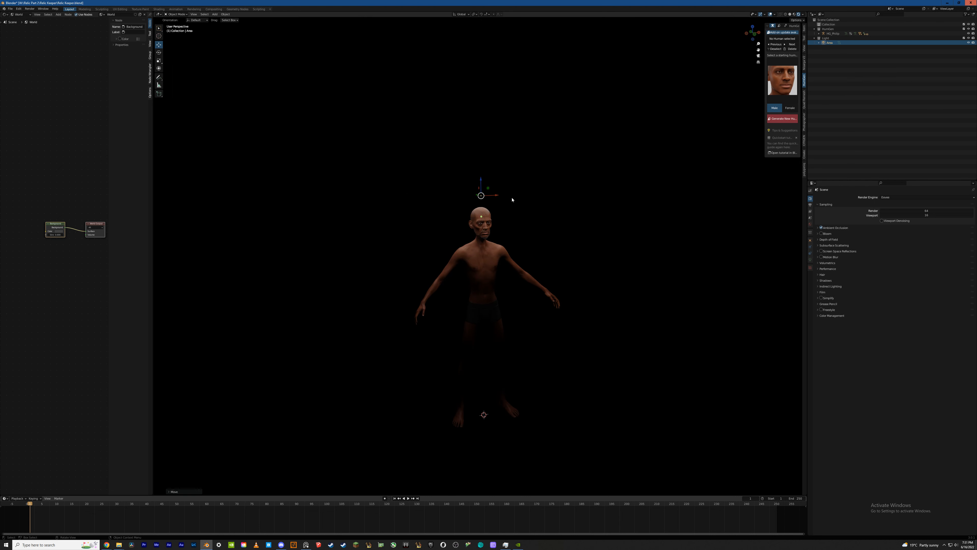
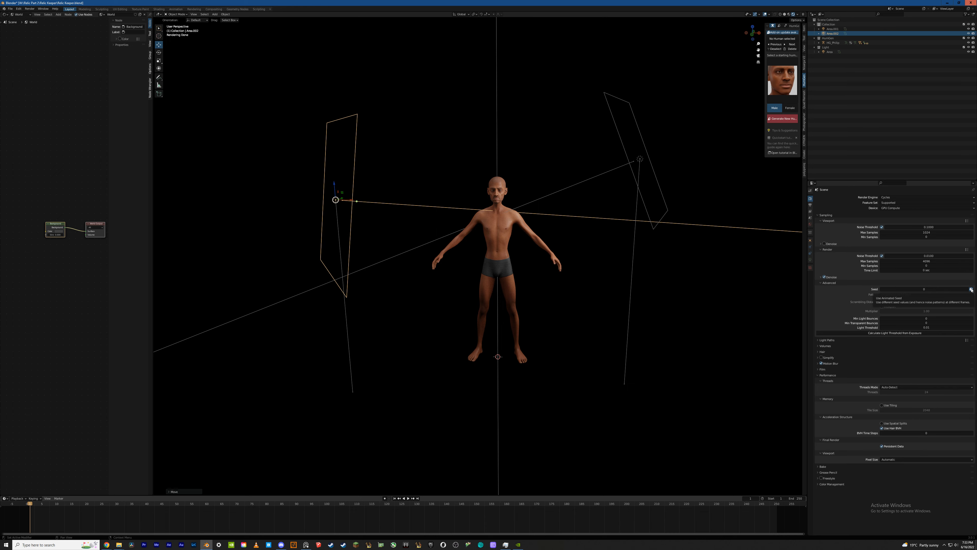
# Expand the Light Paths settings and examine the character's lit upper body in the rendered view
pyautogui.click(822, 340)
pyautogui.scroll(5, 696, 278)
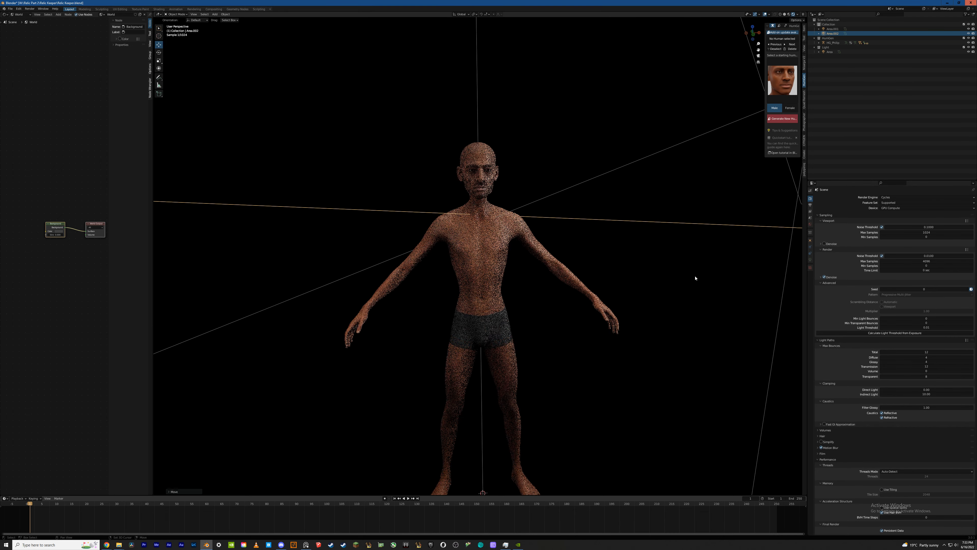
pyautogui.moveTo(528, 236); pyautogui.dragTo(548, 232, button='middle')
pyautogui.scroll(2, 548, 231)
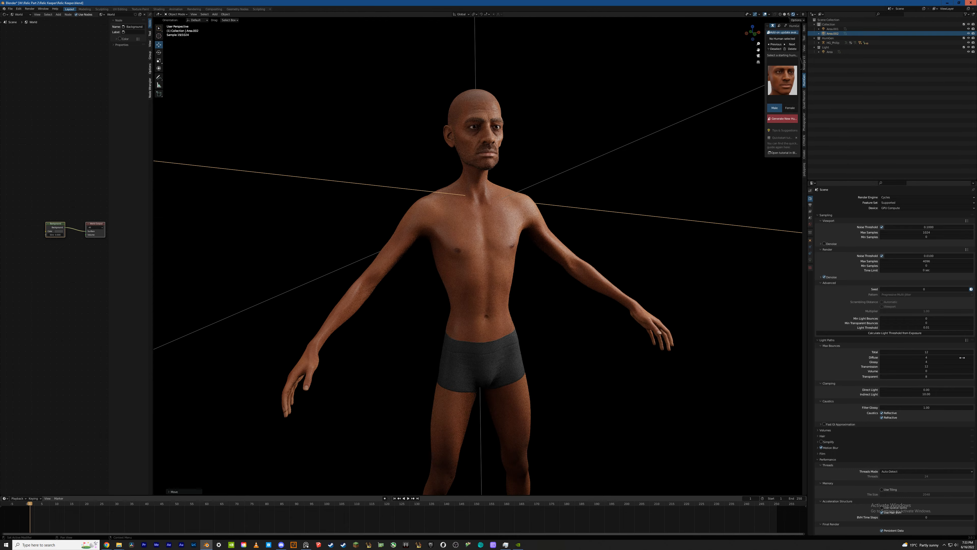
pyautogui.keyDown('shift'); pyautogui.moveTo(568, 177); pyautogui.dragTo(550, 212, button='middle'); pyautogui.keyUp('shift')
pyautogui.scroll(2, 565, 212)
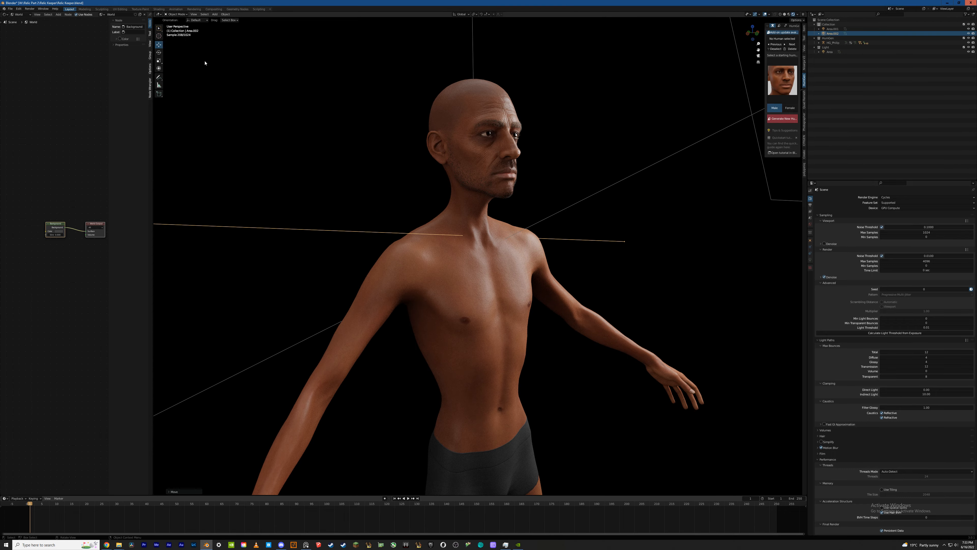
pyautogui.press('r')
pyautogui.rightClick(439, 184)
pyautogui.moveTo(538, 204)
pyautogui.mouseDown(button='middle')
pyautogui.moveTo(517, 205)
pyautogui.moveTo(543, 213)
pyautogui.mouseUp(button='middle')
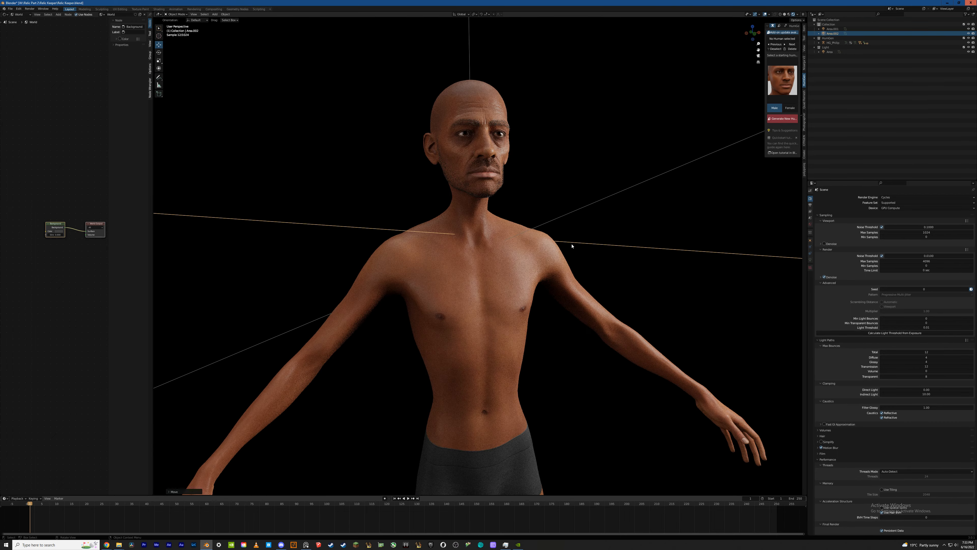
# Set the total, transmission and transparent max bounces to 6, disable reflective and refractive caustics, and save the file
pyautogui.click(939, 351)
pyautogui.write('6')
pyautogui.press('Tab')
pyautogui.press('Tab')
pyautogui.press('Tab')
pyautogui.write('6')
pyautogui.press('Tab')
pyautogui.press('Tab')
pyautogui.write('6')
pyautogui.press('Return')
pyautogui.hotkey('ctrl', 's')
pyautogui.moveTo(882, 413); pyautogui.dragTo(883, 418)
pyautogui.hotkey('ctrl', 's')
# Try Fast GI Approximation with viewport and render bounces set to 2, and turn it off again
pyautogui.click(823, 424)
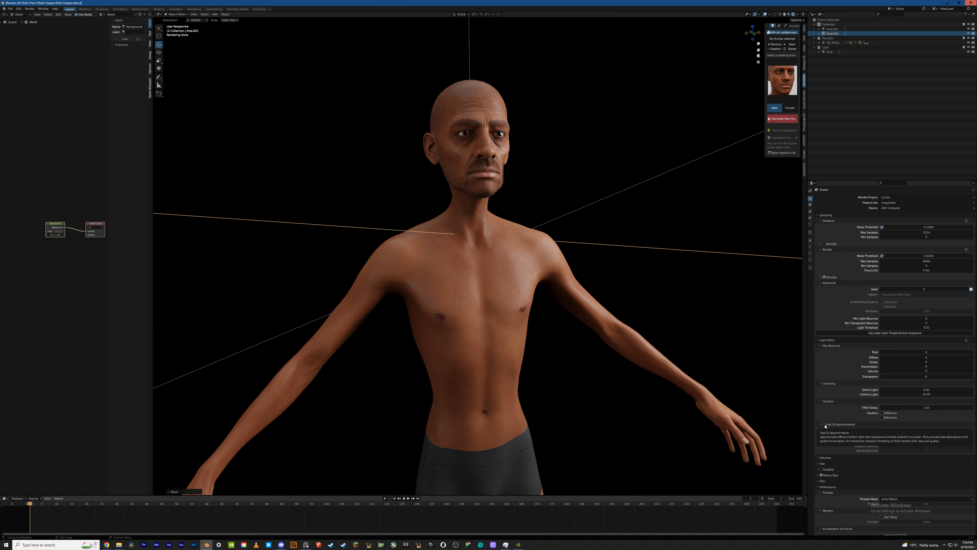
pyautogui.click(824, 425)
pyautogui.click(931, 447)
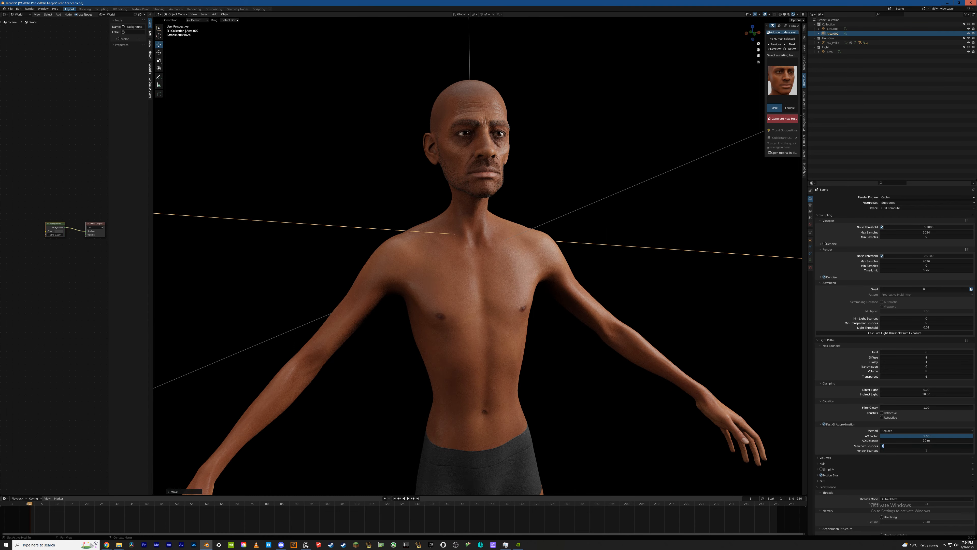
pyautogui.write('2')
pyautogui.press('Tab')
pyautogui.write('2')
pyautogui.press('Return')
pyautogui.hotkey('ctrl', 's')
pyautogui.click(824, 424)
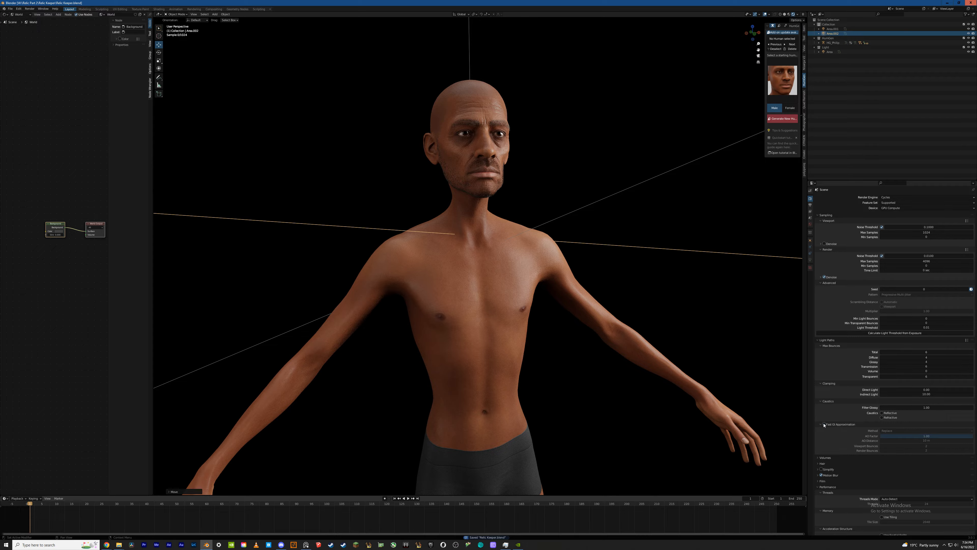
# Examine the stubble and skin detail around the mouth and jaw in a rendered close-up
pyautogui.moveTo(455, 223); pyautogui.dragTo(477, 231, button='middle')
pyautogui.scroll(4, 463, 239)
pyautogui.scroll(2, 498, 251)
pyautogui.scroll(3, 492, 205)
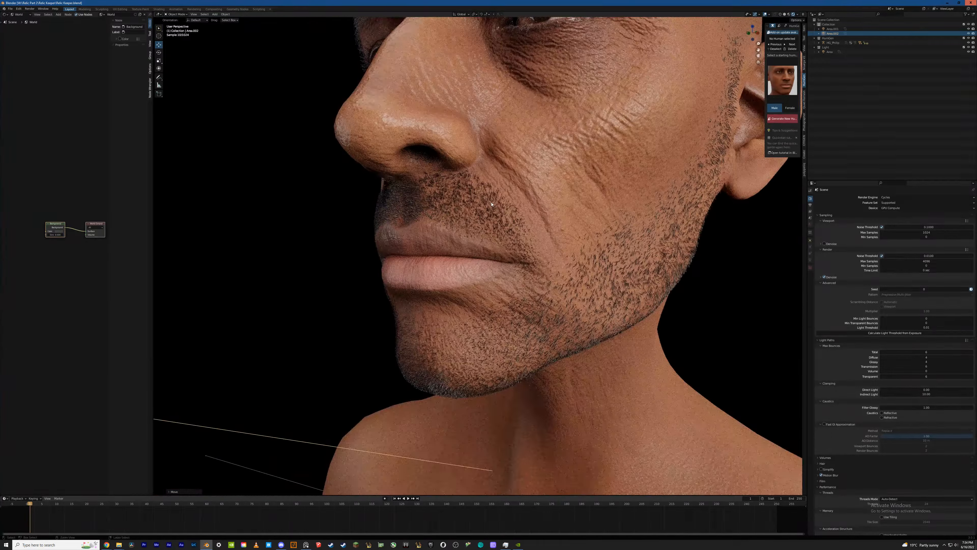
# Limit the viewport render to a region around the upper lip and the corner of the mouth
pyautogui.hotkey('ctrl', 'b')
pyautogui.moveTo(396, 171); pyautogui.dragTo(577, 282)
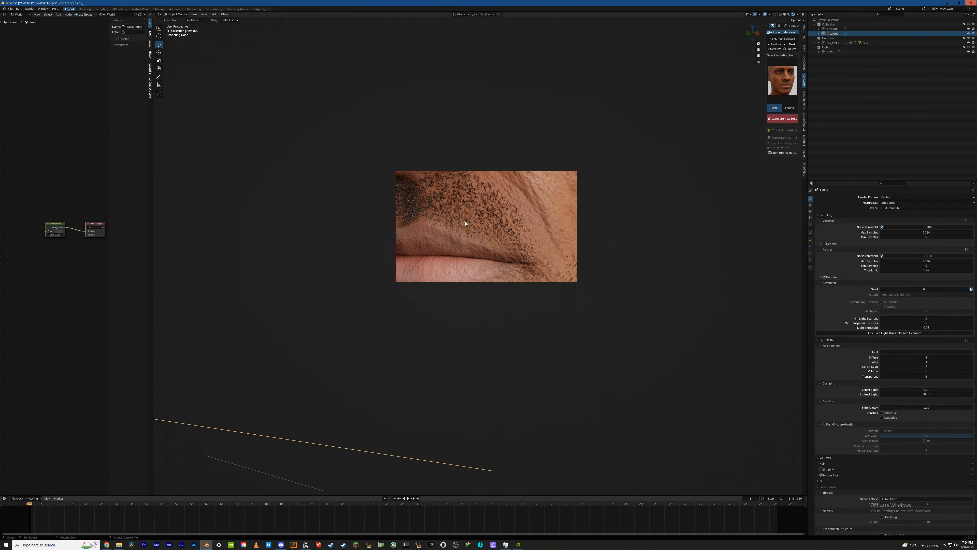
pyautogui.moveTo(465, 223); pyautogui.dragTo(520, 239, button='middle')
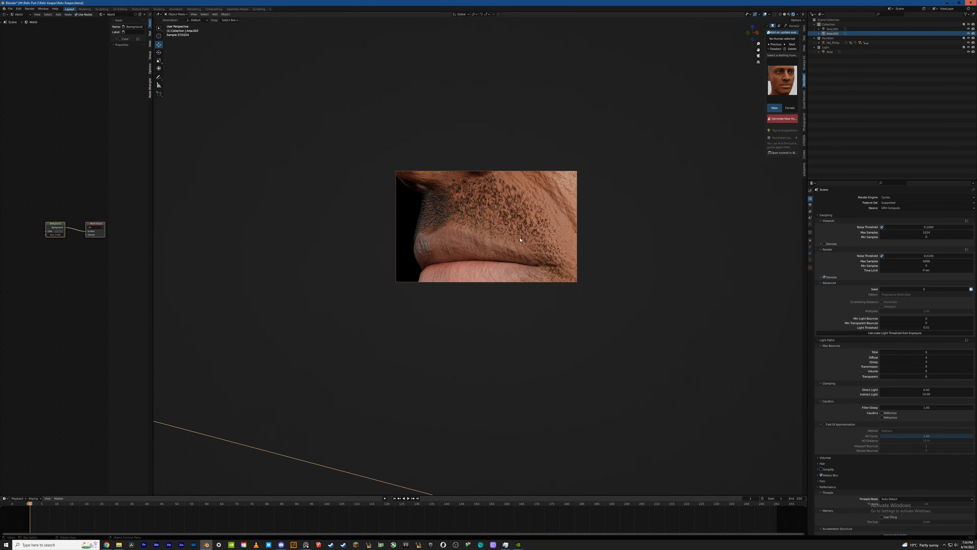
# Try viewport denoising with OpenImageDenoise, the Albedo and Normal passes and a changed prefilter, and turn denoising off again
pyautogui.click(821, 245)
pyautogui.click(825, 245)
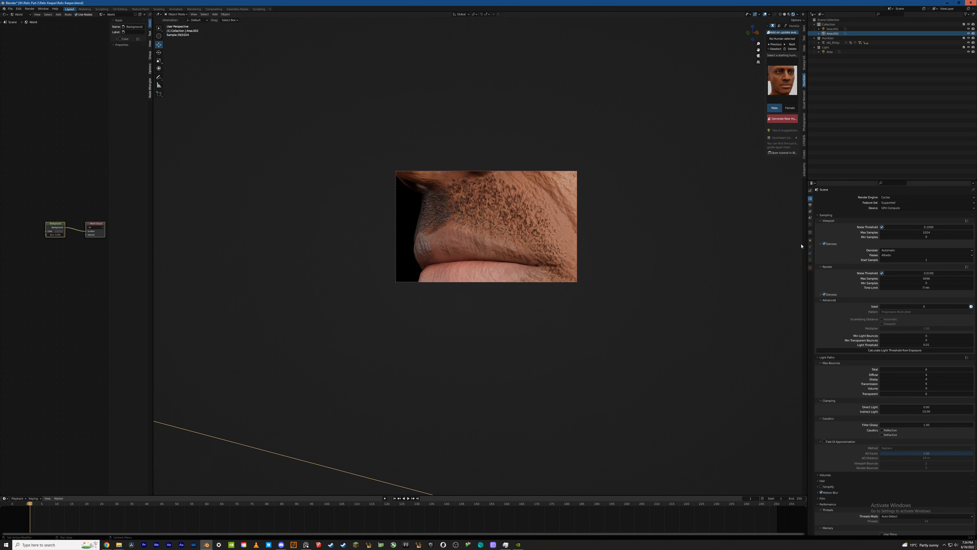
pyautogui.click(901, 250)
pyautogui.click(901, 265)
pyautogui.click(901, 255)
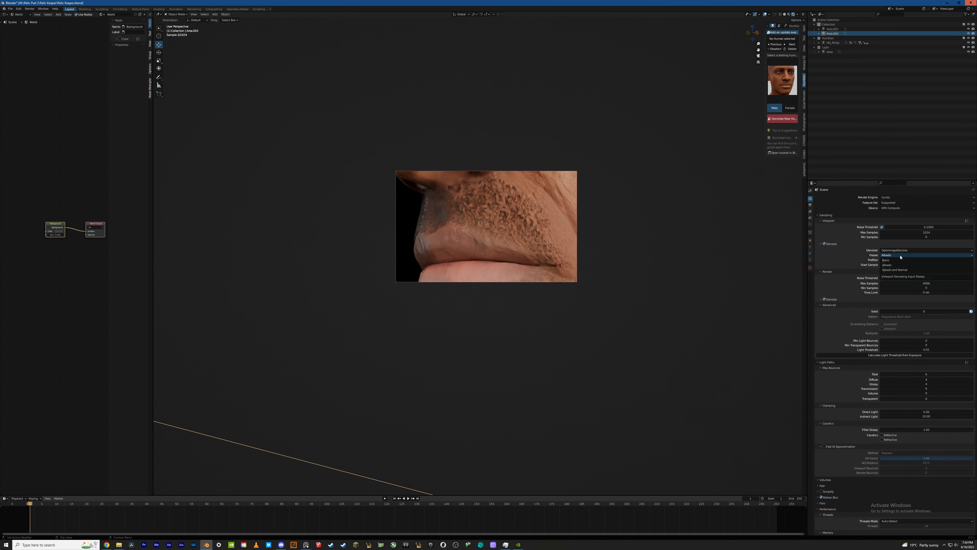
pyautogui.click(895, 269)
pyautogui.click(894, 260)
pyautogui.click(894, 275)
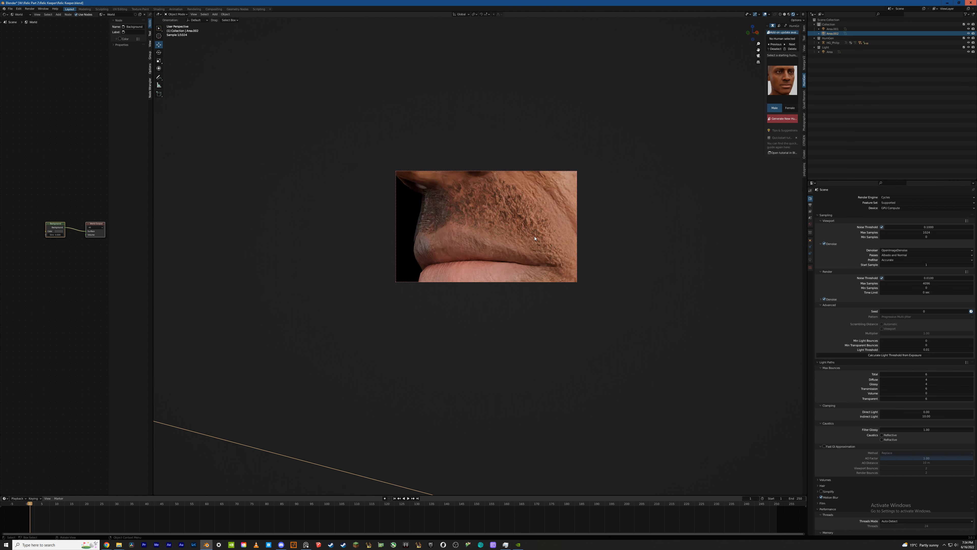
pyautogui.moveTo(534, 234); pyautogui.dragTo(465, 231, button='middle')
pyautogui.scroll(-1, 510, 224)
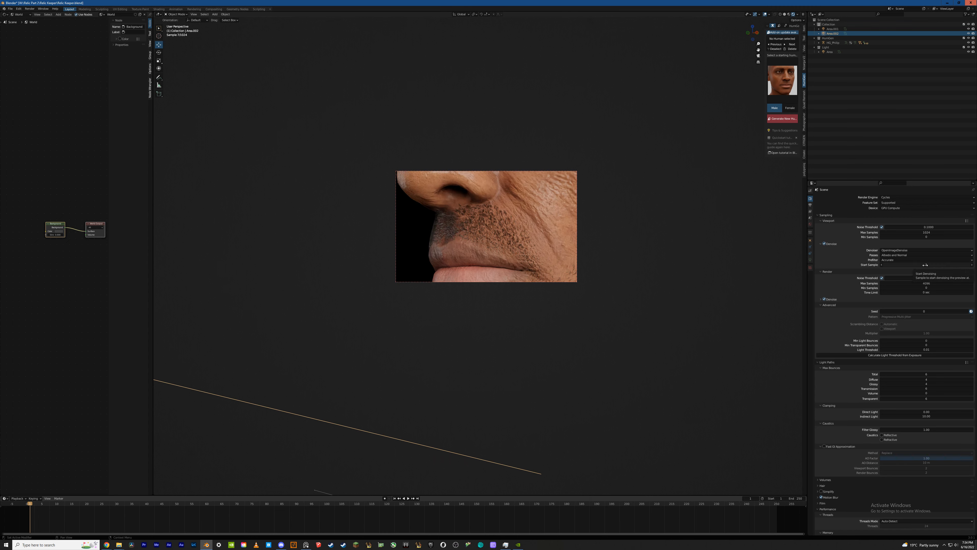
pyautogui.click(824, 244)
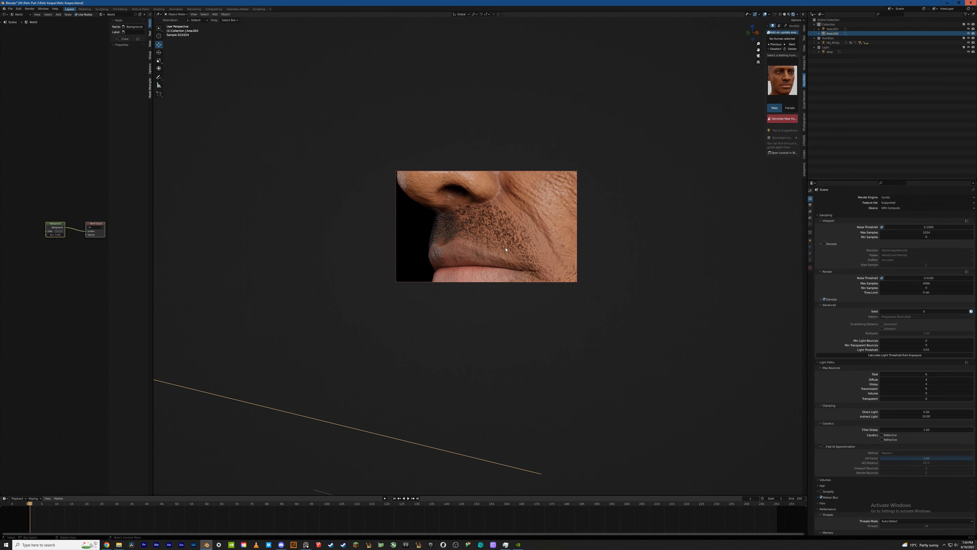
pyautogui.scroll(4, 487, 236)
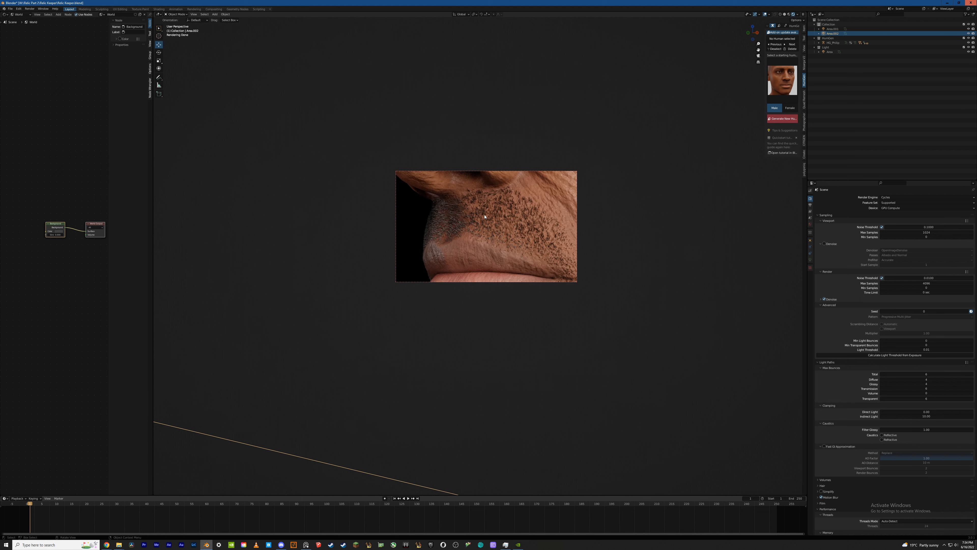
# Save the file, select the character's body and set the facial hair's Pepper & Salt effect to 1.000
pyautogui.hotkey('ctrl', 's')
pyautogui.click(503, 216)
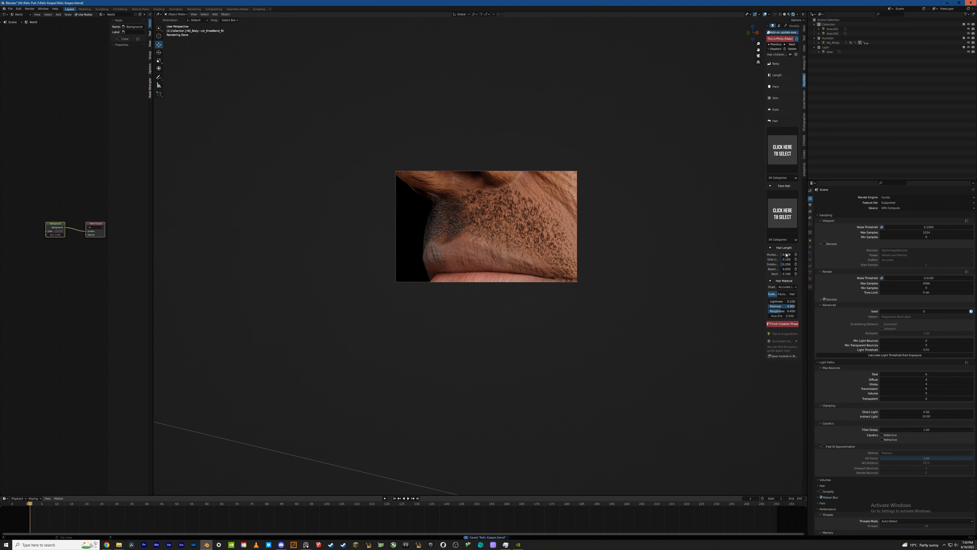
pyautogui.click(782, 295)
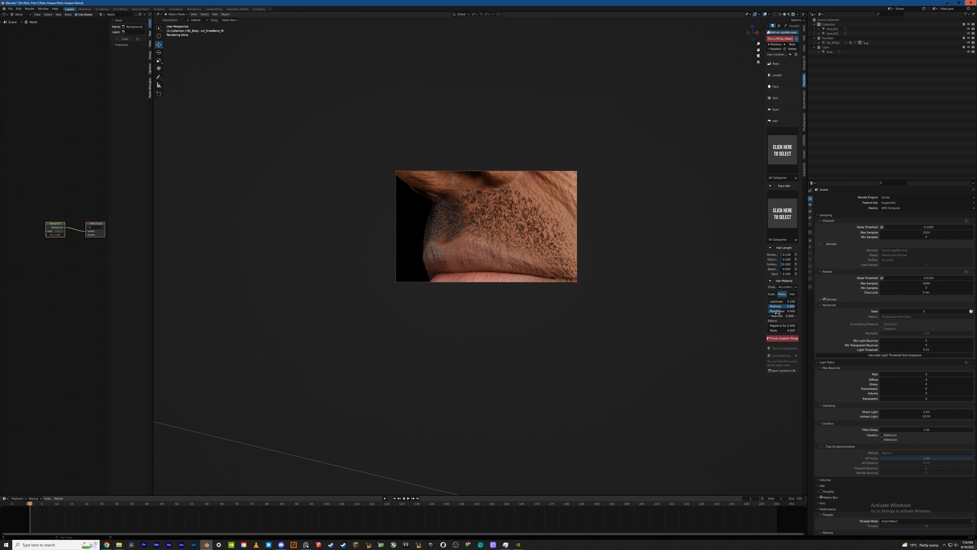
pyautogui.moveTo(773, 326); pyautogui.dragTo(796, 325)
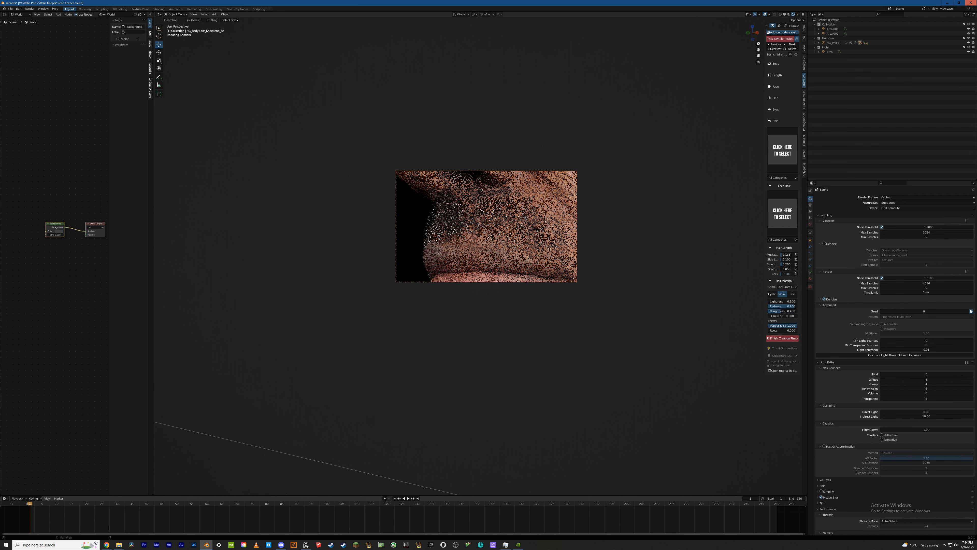
pyautogui.moveTo(456, 216); pyautogui.dragTo(508, 238, button='middle')
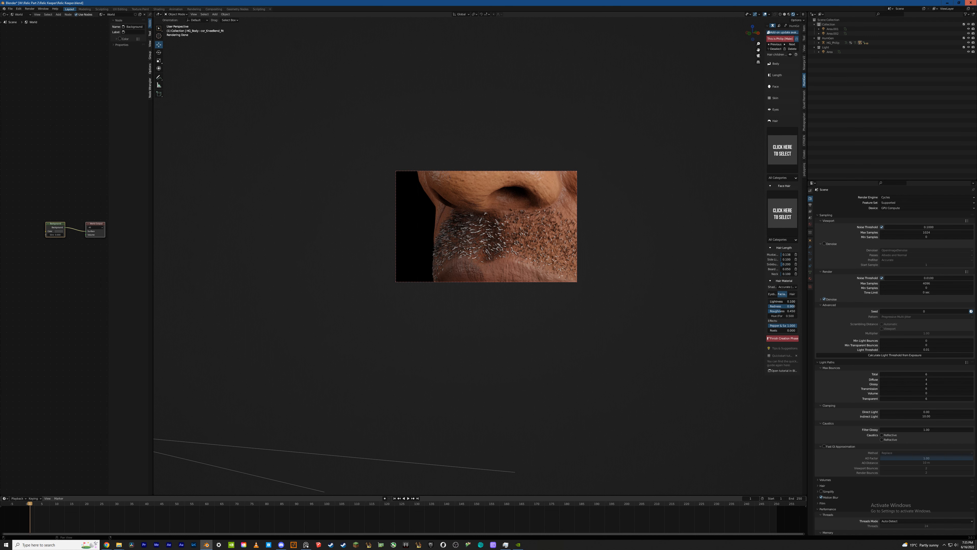
# Brighten the facial hair's lightness, set its redness to 0.000, raise its roughness, and save the file
pyautogui.moveTo(771, 301); pyautogui.dragTo(784, 302)
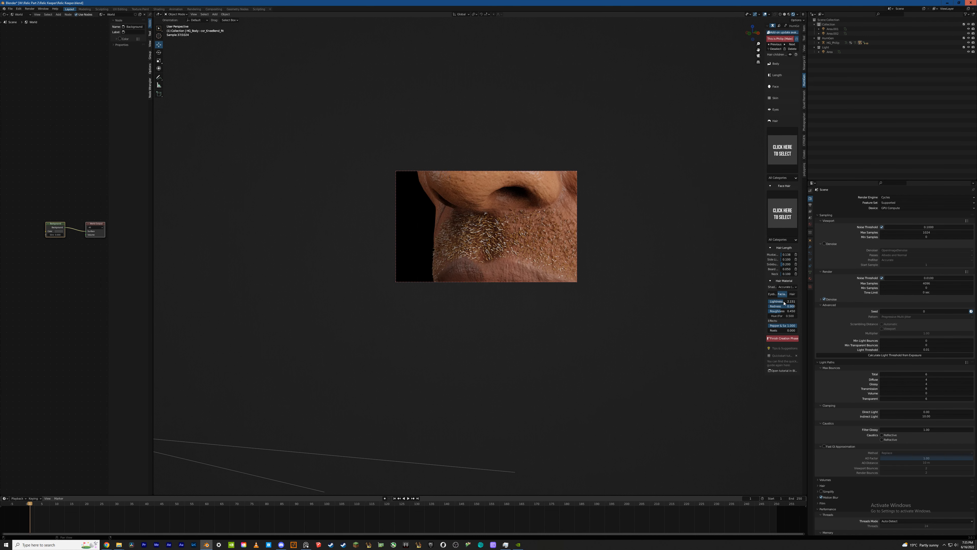
pyautogui.scroll(2, 486, 229)
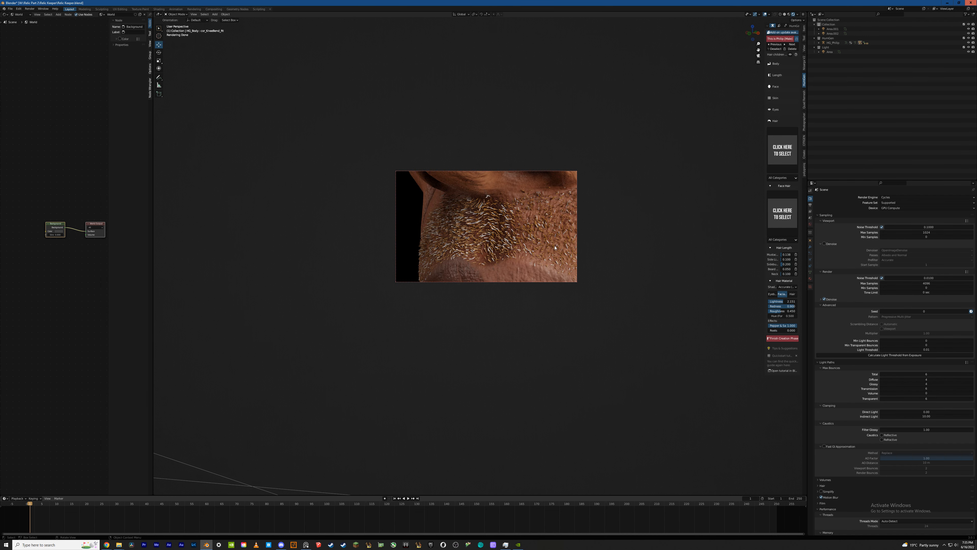
pyautogui.moveTo(790, 307)
pyautogui.mouseDown()
pyautogui.moveTo(769, 307)
pyautogui.moveTo(795, 312)
pyautogui.mouseUp()
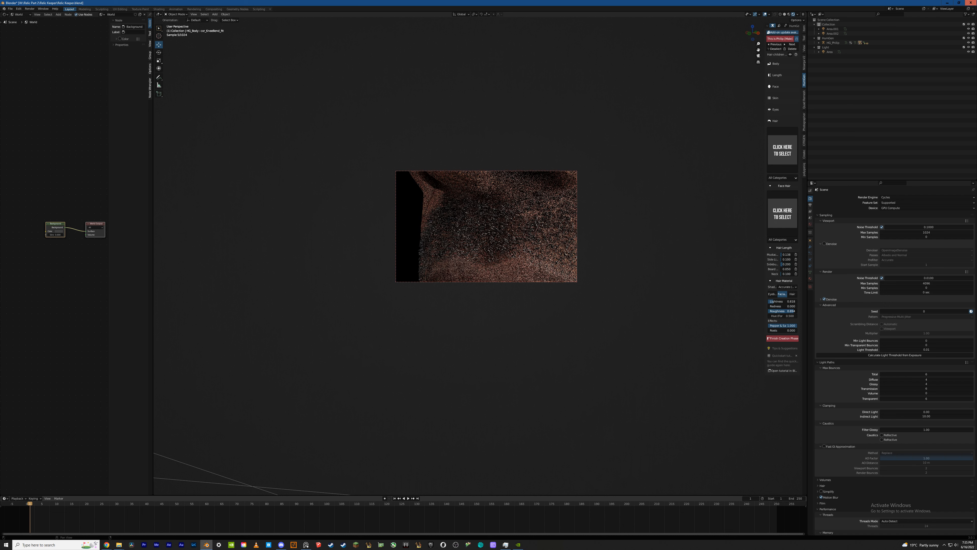
pyautogui.hotkey('ctrl', 's')
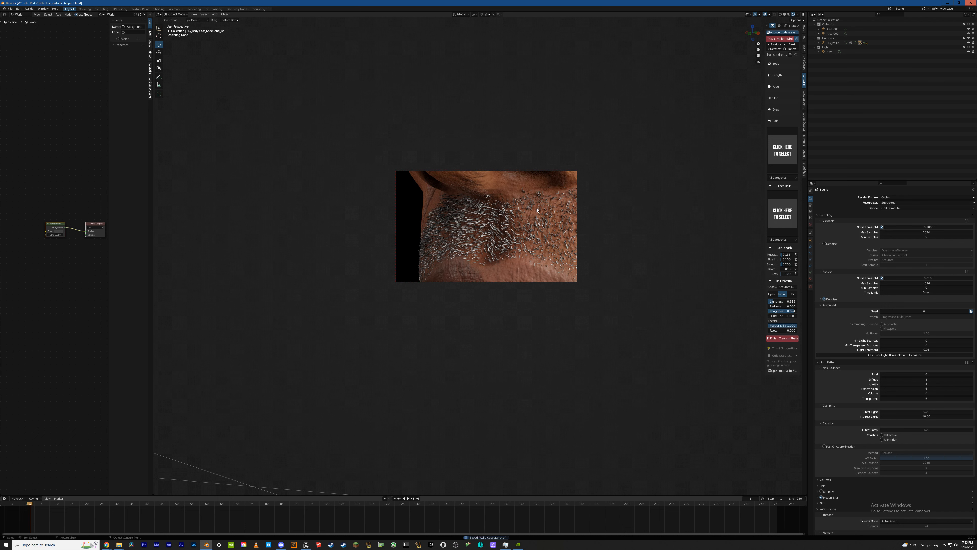
# Lengthen the chin beard into a fuller gray goatee and clear the viewport render region
pyautogui.moveTo(537, 210); pyautogui.dragTo(468, 218, button='middle')
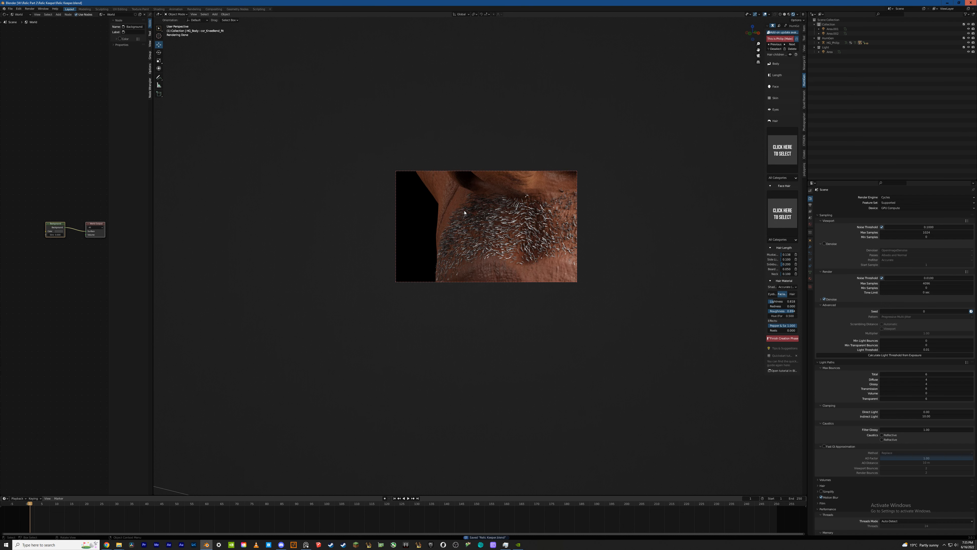
pyautogui.moveTo(532, 230); pyautogui.dragTo(506, 212, button='middle')
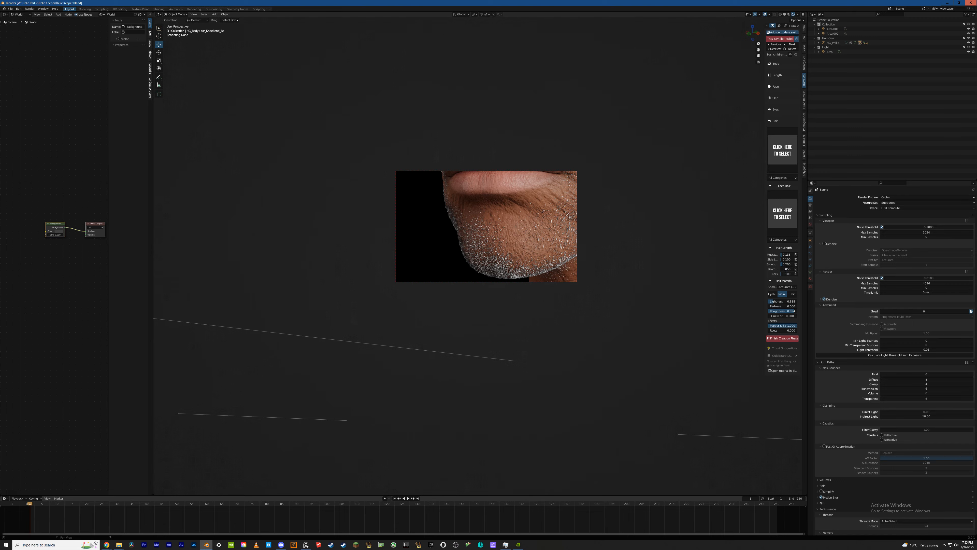
pyautogui.moveTo(783, 268); pyautogui.dragTo(786, 269)
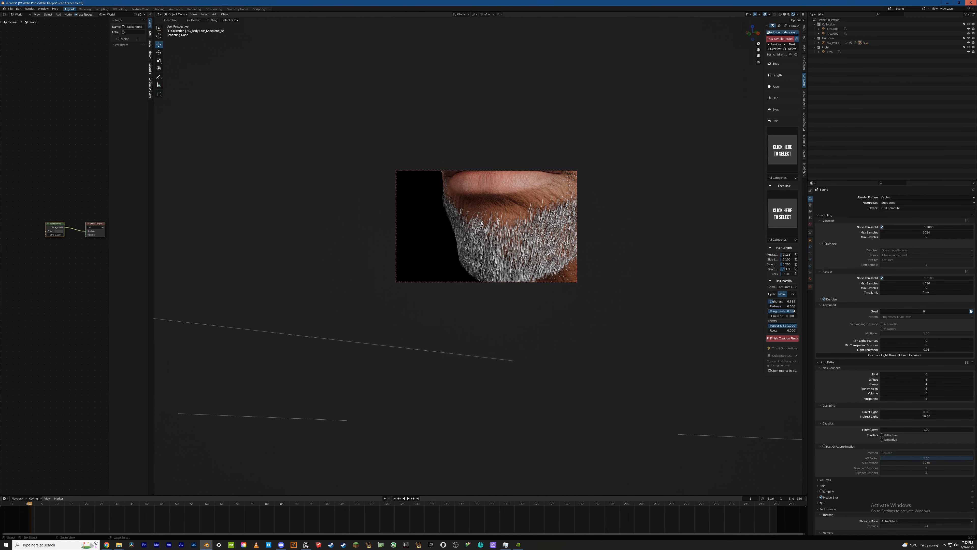
pyautogui.hotkey('ctrl', 'alt', 'b')
pyautogui.moveTo(481, 222); pyautogui.dragTo(506, 238, button='middle')
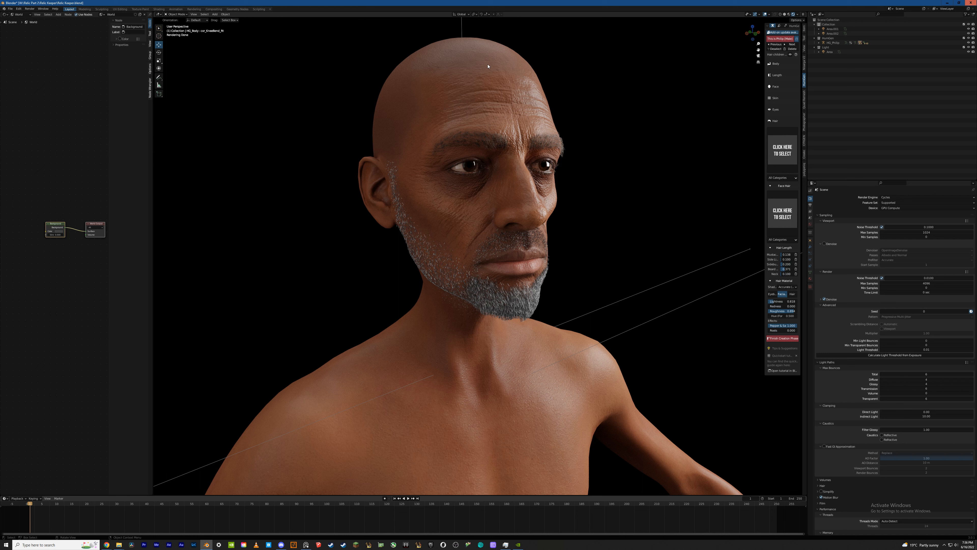
# Give the bald character the Buzzcut Curly Fade hairstyle from the Human Generator hair library
pyautogui.moveTo(488, 66); pyautogui.dragTo(496, 101, button='middle')
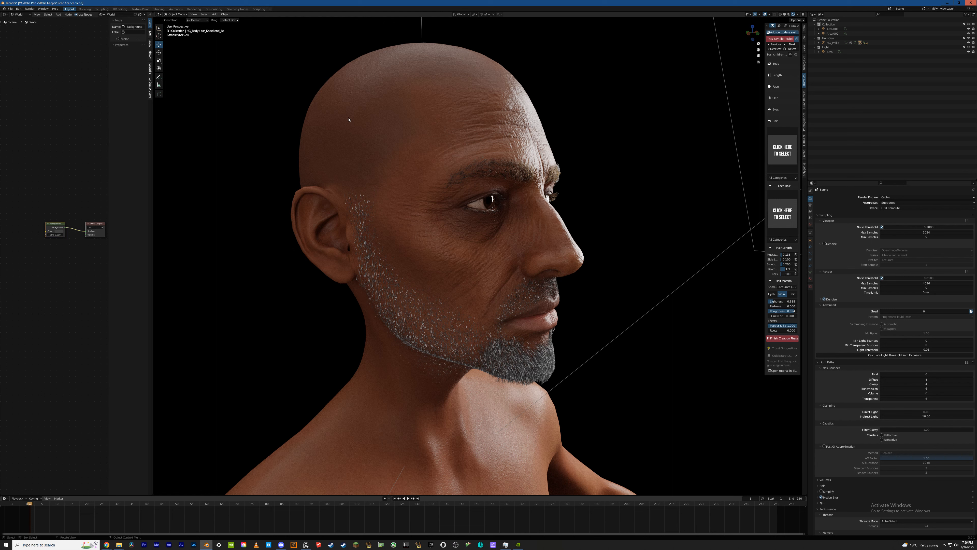
pyautogui.click(782, 164)
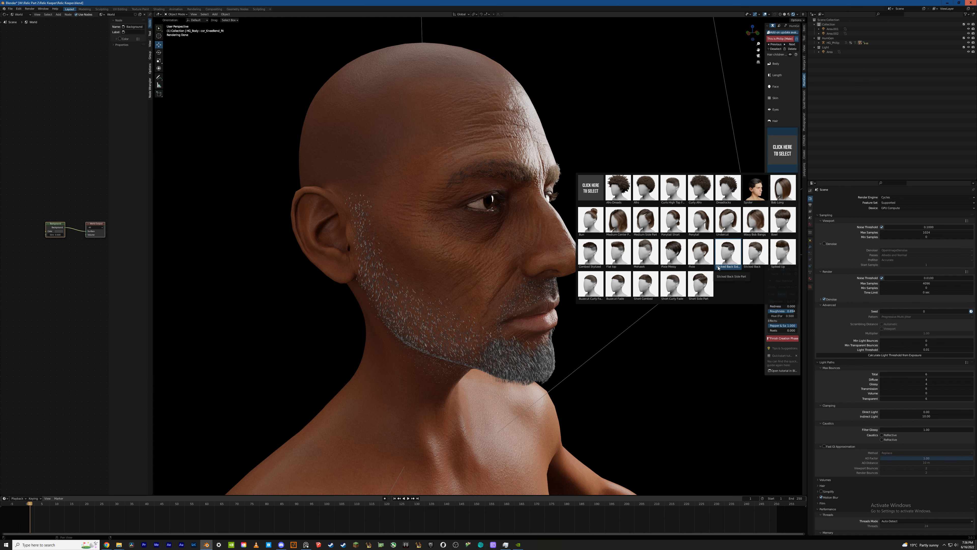
pyautogui.click(596, 284)
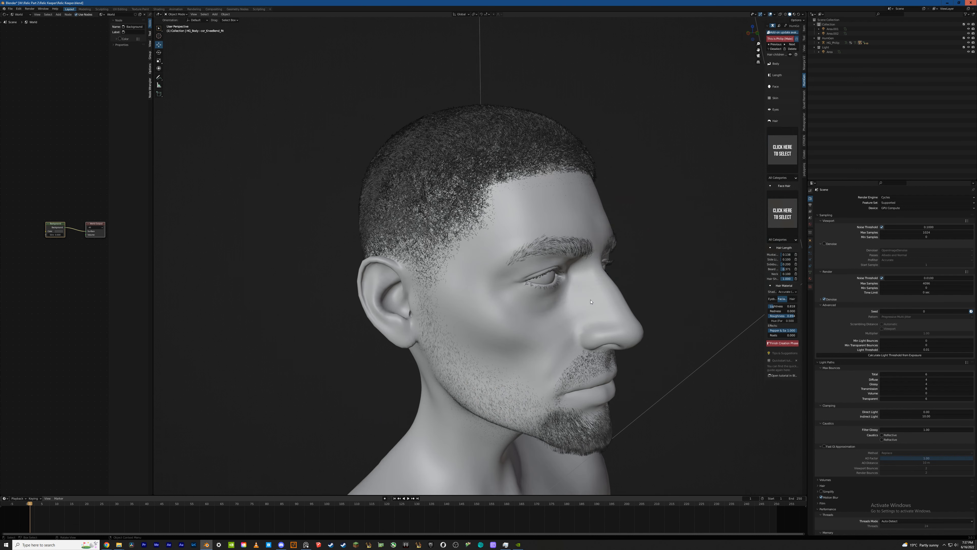
pyautogui.scroll(2, 504, 186)
pyautogui.moveTo(517, 179); pyautogui.dragTo(501, 232, button='middle')
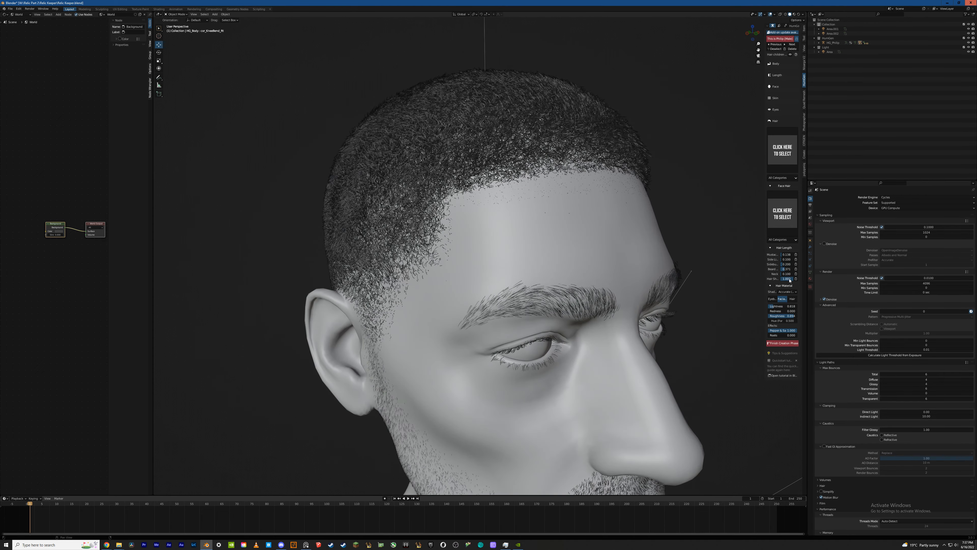
# Shorten the scalp hair to a length of about 0.17 and save the file
pyautogui.moveTo(792, 278); pyautogui.dragTo(784, 279)
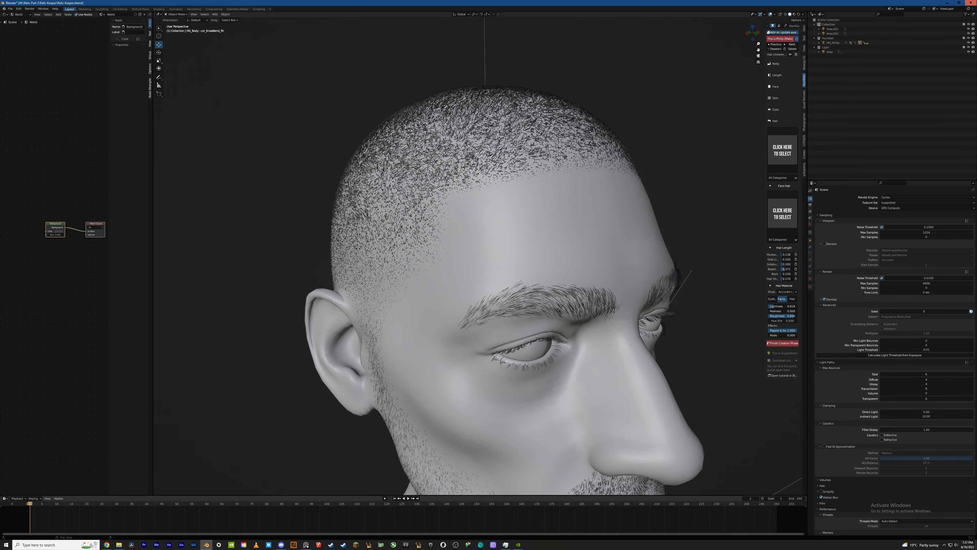
pyautogui.moveTo(527, 235); pyautogui.dragTo(481, 177, button='middle')
pyautogui.hotkey('ctrl', 's')
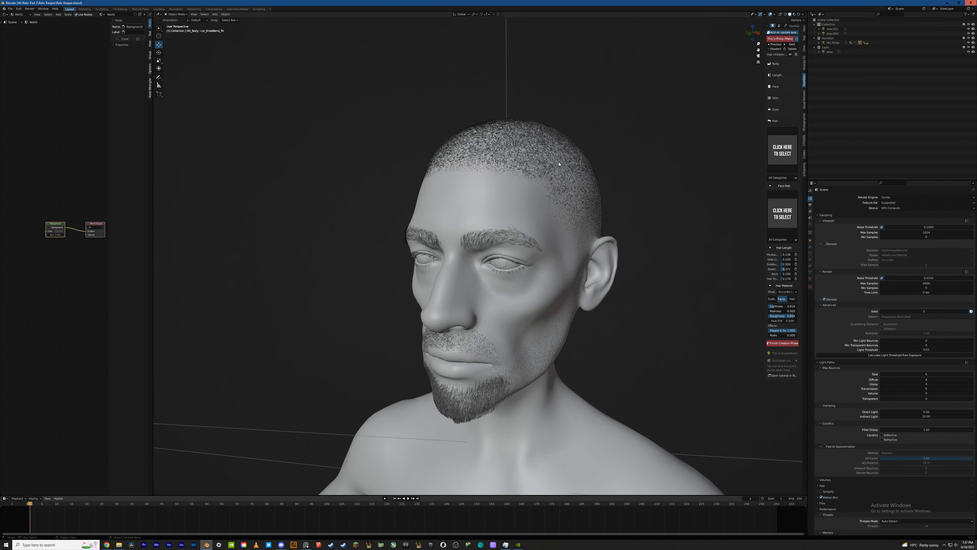
pyautogui.hotkey('ctrl', 's')
# In rendered view, adjust the scalp hair material to lightness 0.300, redness 0.000 and Pepper & Salt 0.000
pyautogui.click(800, 15)
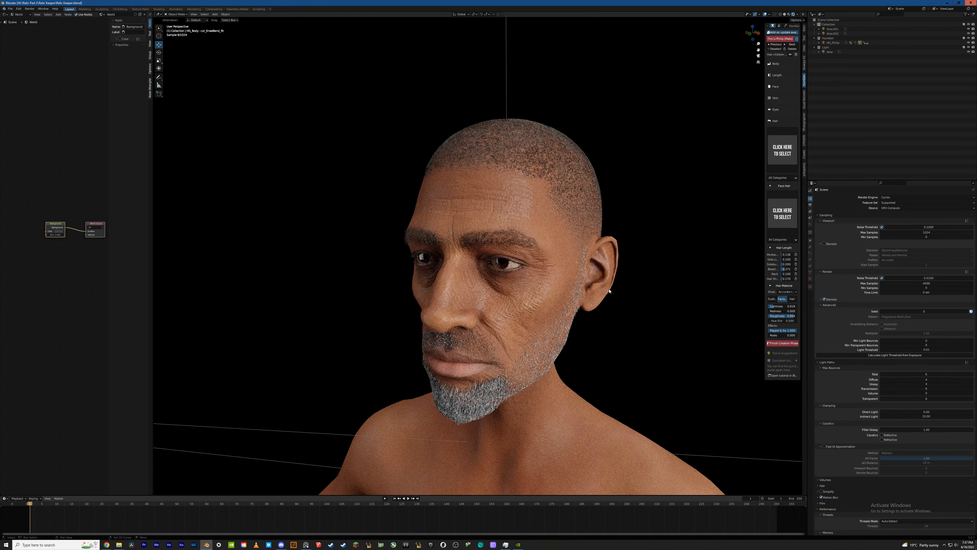
pyautogui.moveTo(612, 263); pyautogui.dragTo(688, 285, button='middle')
pyautogui.click(793, 299)
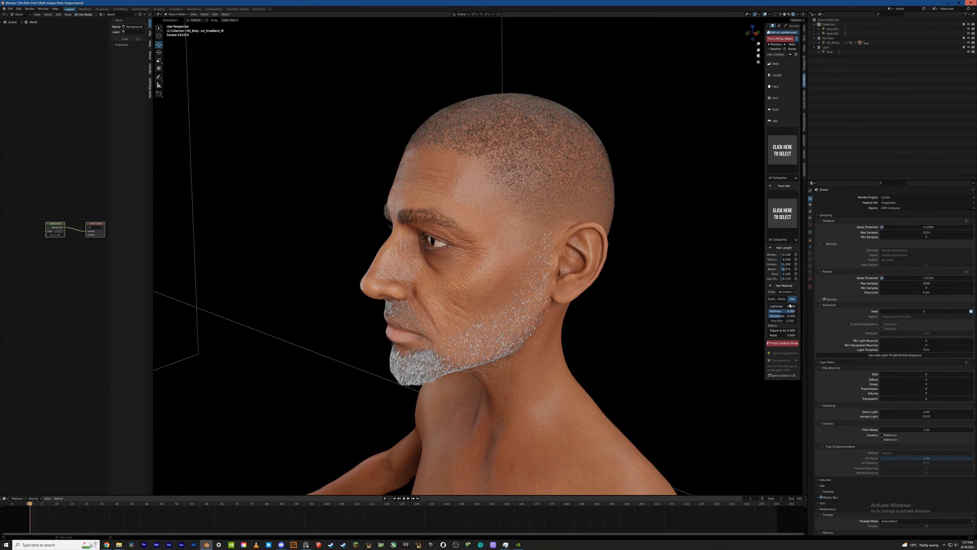
pyautogui.moveTo(779, 330); pyautogui.dragTo(799, 331)
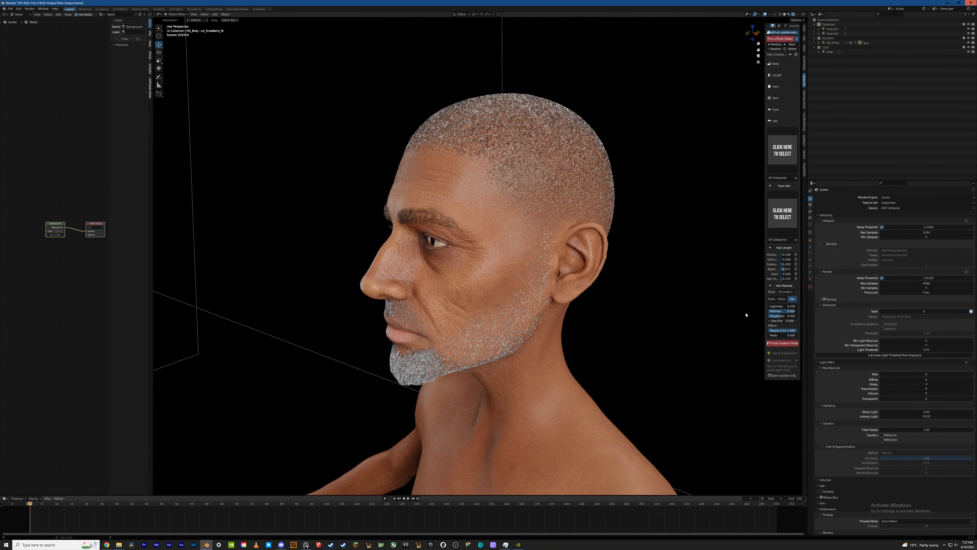
pyautogui.moveTo(596, 270); pyautogui.dragTo(618, 272, button='middle')
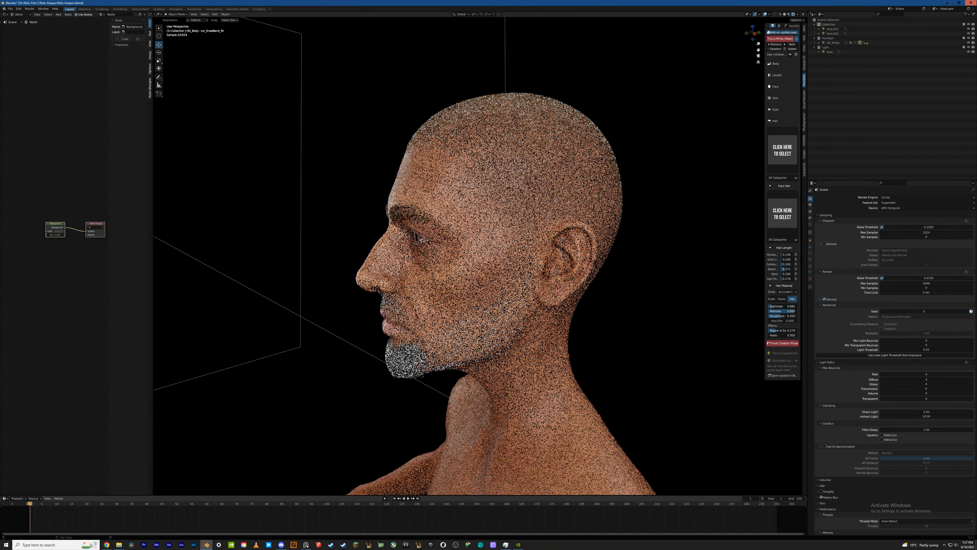
pyautogui.moveTo(781, 312); pyautogui.dragTo(762, 312)
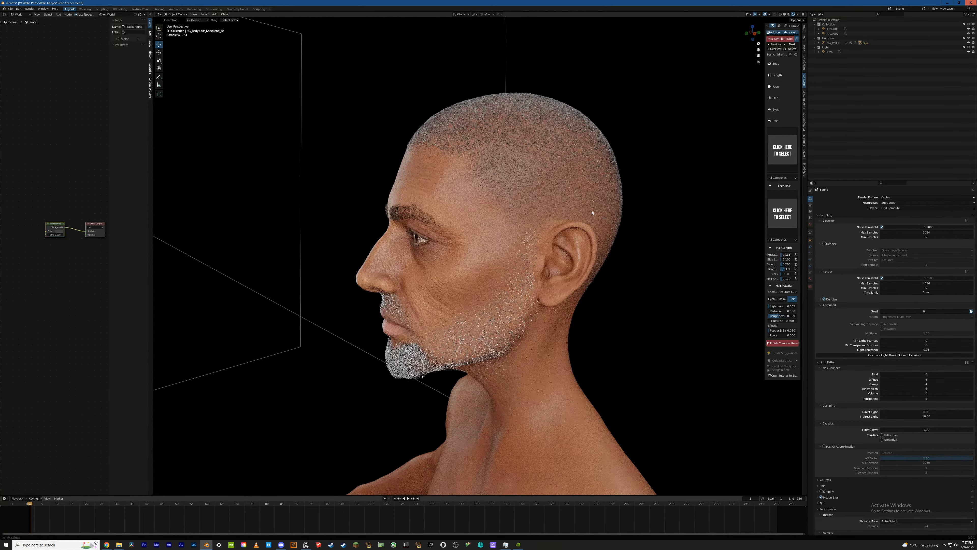
# Examine the scalp hair, beard and face up close and from several angles in rendered view
pyautogui.moveTo(600, 219); pyautogui.dragTo(615, 220, button='middle')
pyautogui.scroll(3, 543, 201)
pyautogui.moveTo(543, 202)
pyautogui.mouseDown(button='middle')
pyautogui.moveTo(548, 249)
pyautogui.moveTo(562, 210)
pyautogui.moveTo(534, 200)
pyautogui.mouseUp(button='middle')
pyautogui.scroll(8, 548, 250)
pyautogui.scroll(-8, 548, 250)
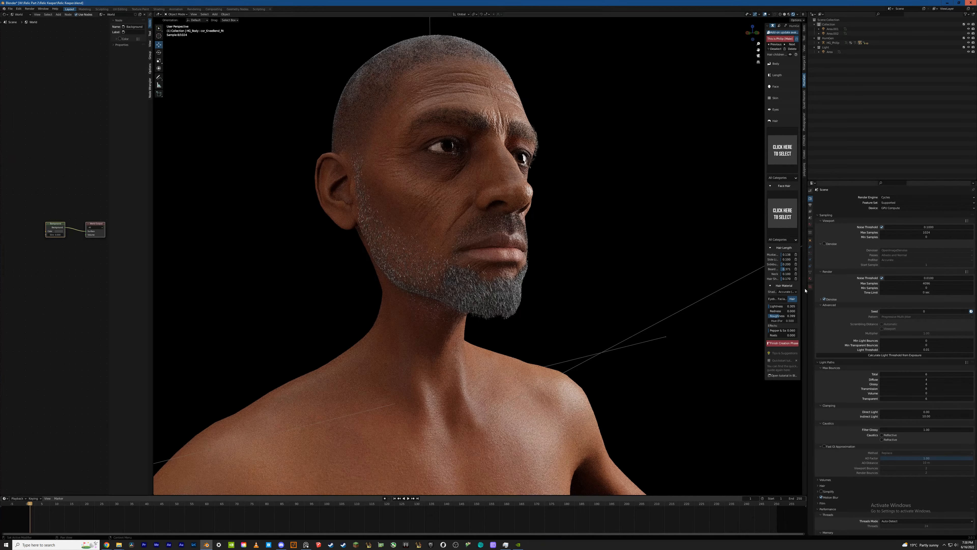
# Try a longer mustache, undo that change, and switch the viewport to solid shading
pyautogui.moveTo(783, 254); pyautogui.dragTo(788, 255)
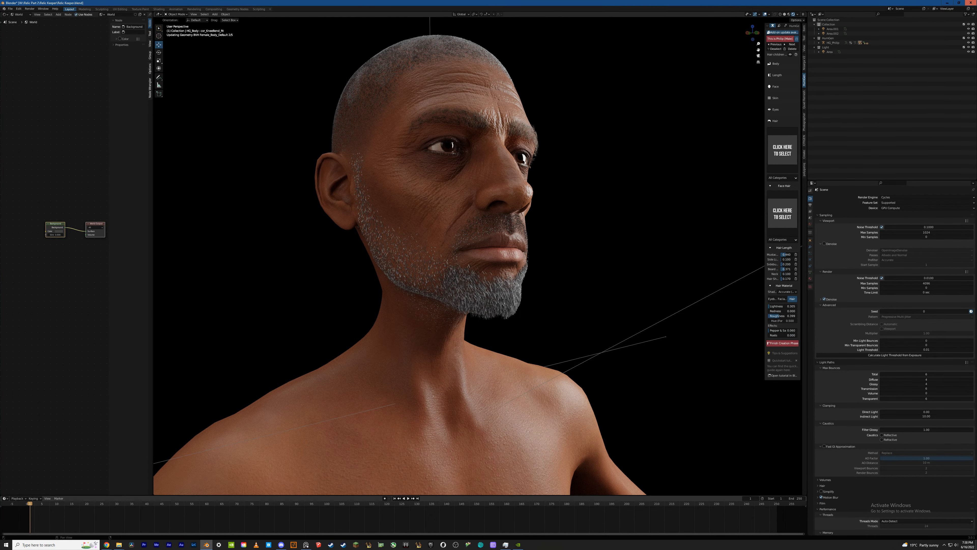
pyautogui.hotkey('ctrl', 'z')
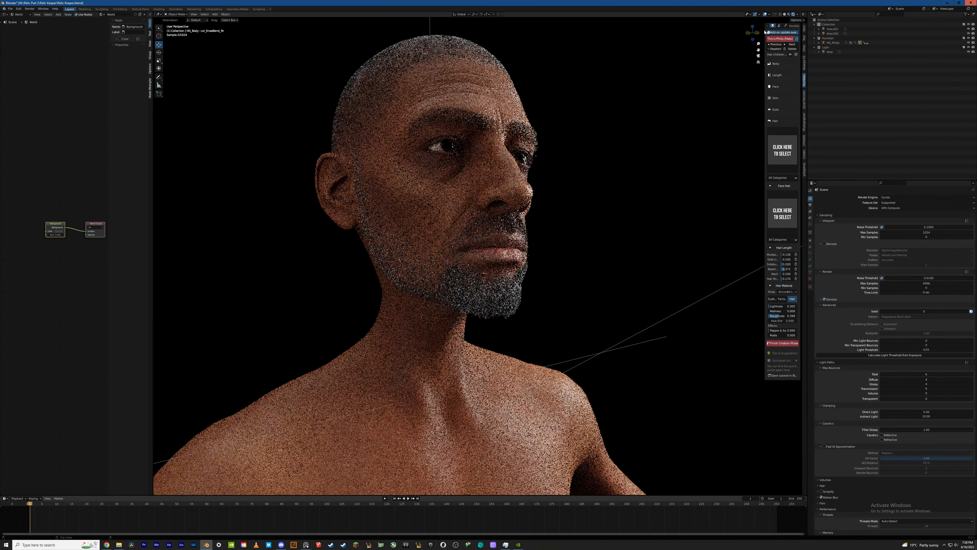
pyautogui.press('z')
pyautogui.moveTo(654, 198)
pyautogui.mouseDown(button='middle')
pyautogui.moveTo(642, 201)
pyautogui.moveTo(796, 279)
pyautogui.mouseUp(button='middle')
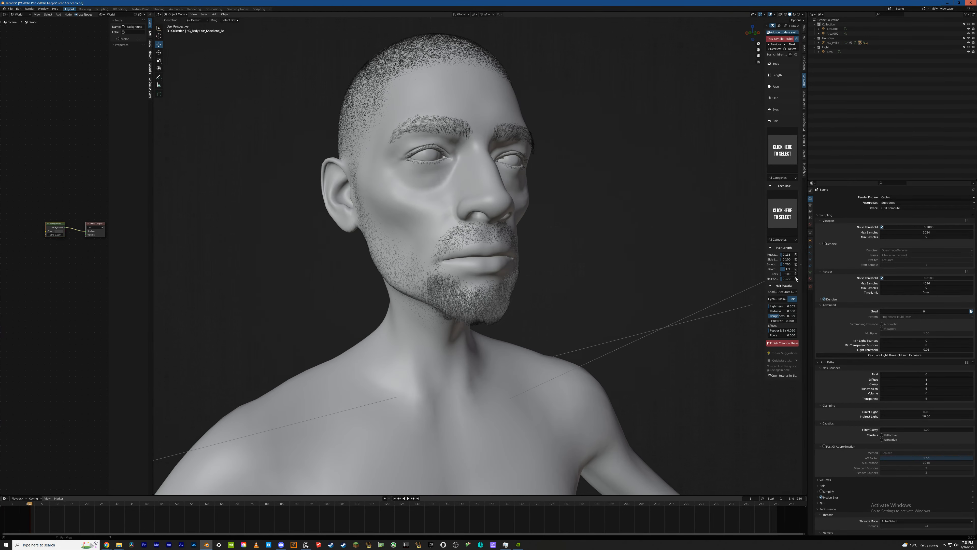
# Lengthen the mustache hair and the facial hair lines around the mouth in the facial hair length settings
pyautogui.moveTo(785, 254); pyautogui.dragTo(786, 255)
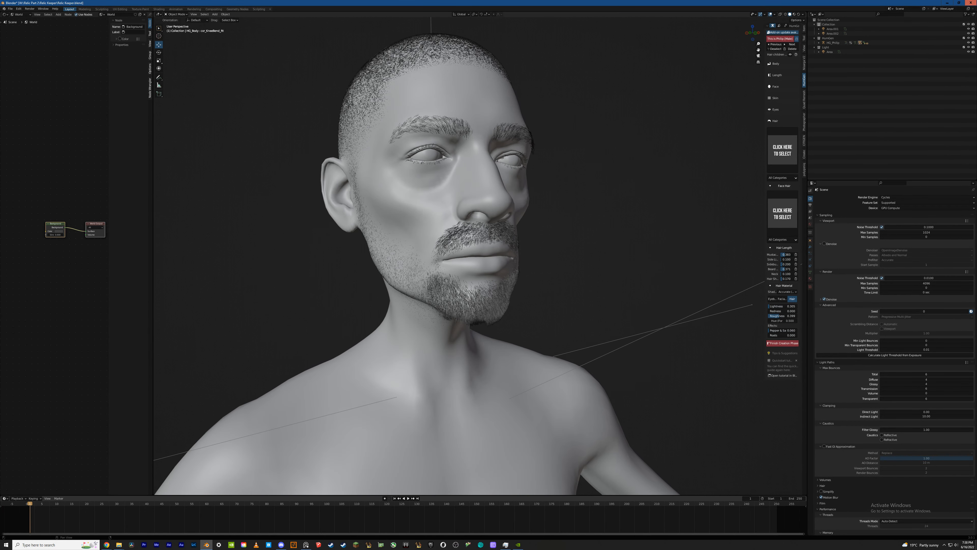
pyautogui.moveTo(590, 298)
pyautogui.mouseDown(button='middle')
pyautogui.moveTo(569, 298)
pyautogui.moveTo(596, 299)
pyautogui.mouseUp(button='middle')
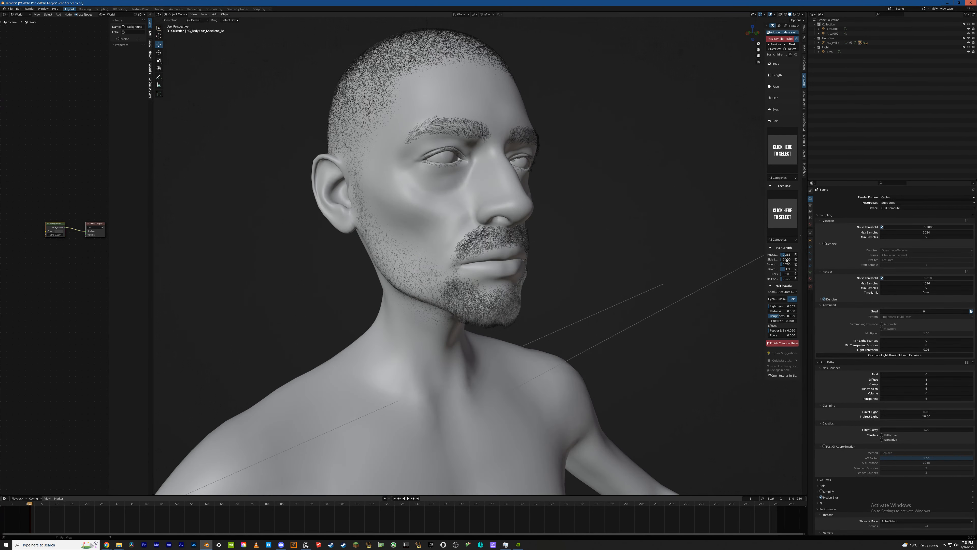
pyautogui.moveTo(785, 259); pyautogui.dragTo(787, 259)
pyautogui.moveTo(516, 299); pyautogui.dragTo(504, 276, button='middle')
pyautogui.scroll(4, 504, 276)
pyautogui.moveTo(609, 275); pyautogui.dragTo(624, 275, button='middle')
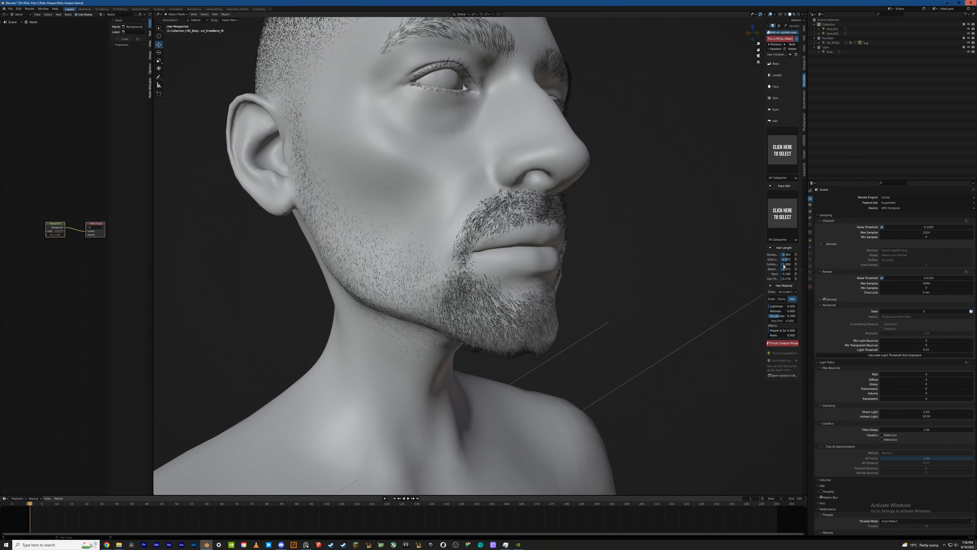
# Lengthen the sideburns and the neck hair, and save the file
pyautogui.moveTo(787, 264); pyautogui.dragTo(792, 264)
pyautogui.scroll(-1, 582, 266)
pyautogui.moveTo(582, 266); pyautogui.dragTo(599, 269, button='middle')
pyautogui.moveTo(549, 292); pyautogui.dragTo(405, 216, button='middle')
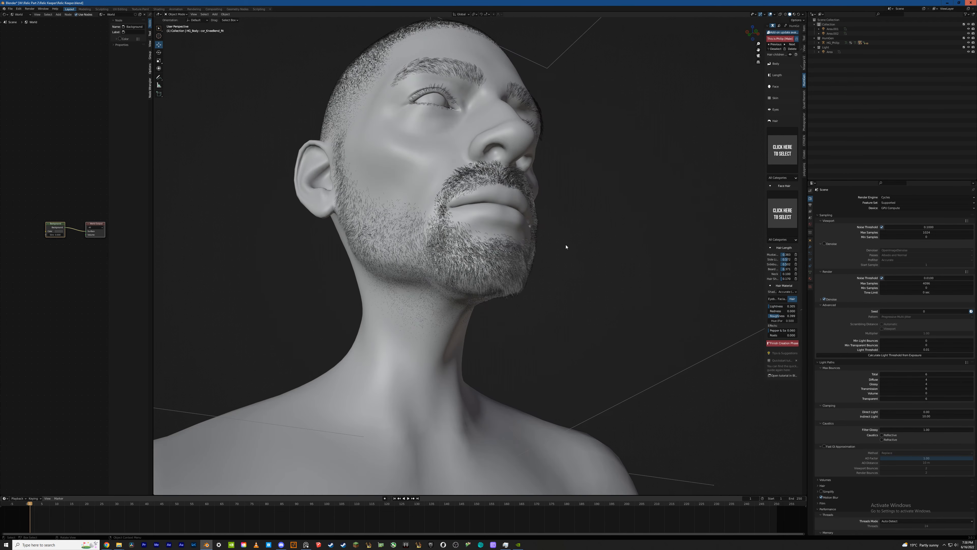
pyautogui.moveTo(786, 273); pyautogui.dragTo(787, 274)
pyautogui.moveTo(495, 243); pyautogui.dragTo(501, 281, button='middle')
pyautogui.hotkey('ctrl', 's')
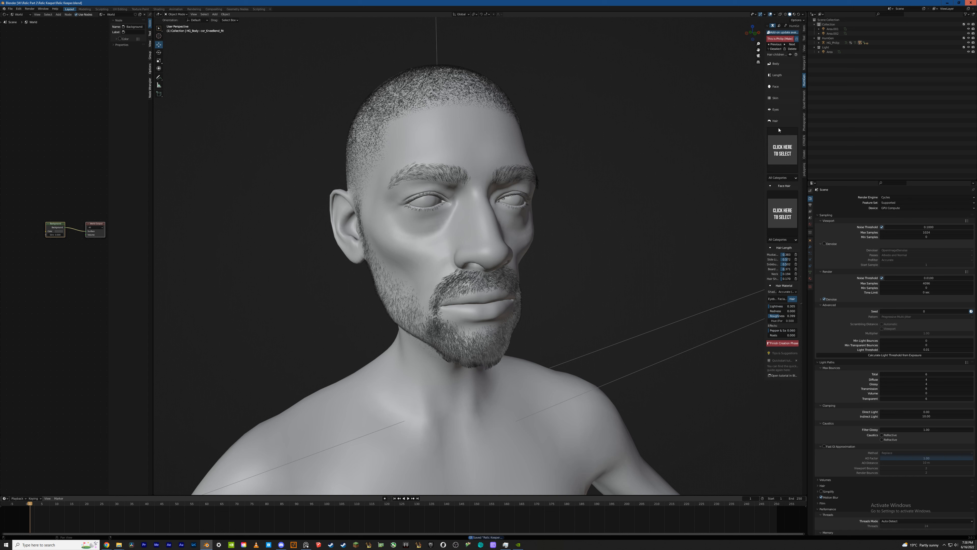
# Try the next eyebrow style, return to the original one, and display the full list of the body's particle systems
pyautogui.click(775, 110)
pyautogui.click(791, 143)
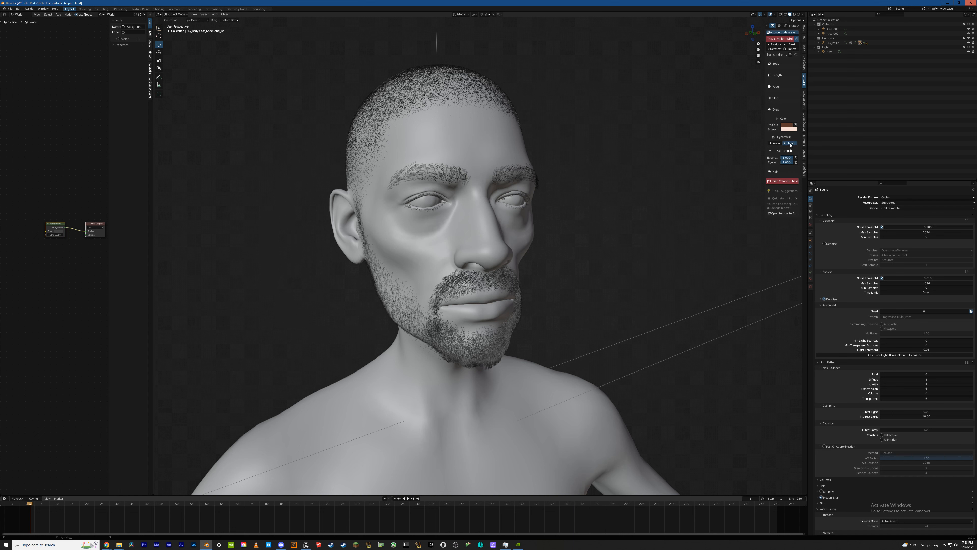
pyautogui.press('KP_1')
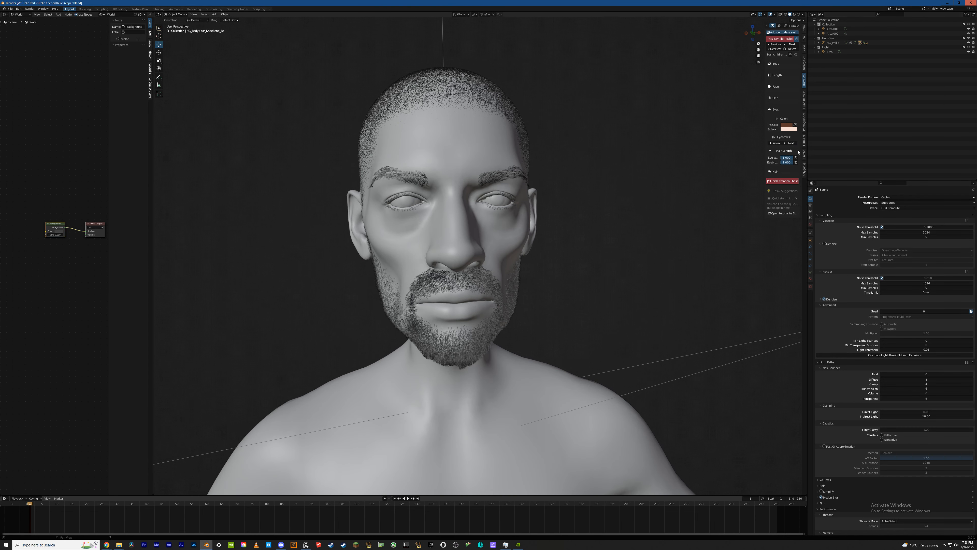
pyautogui.click(776, 143)
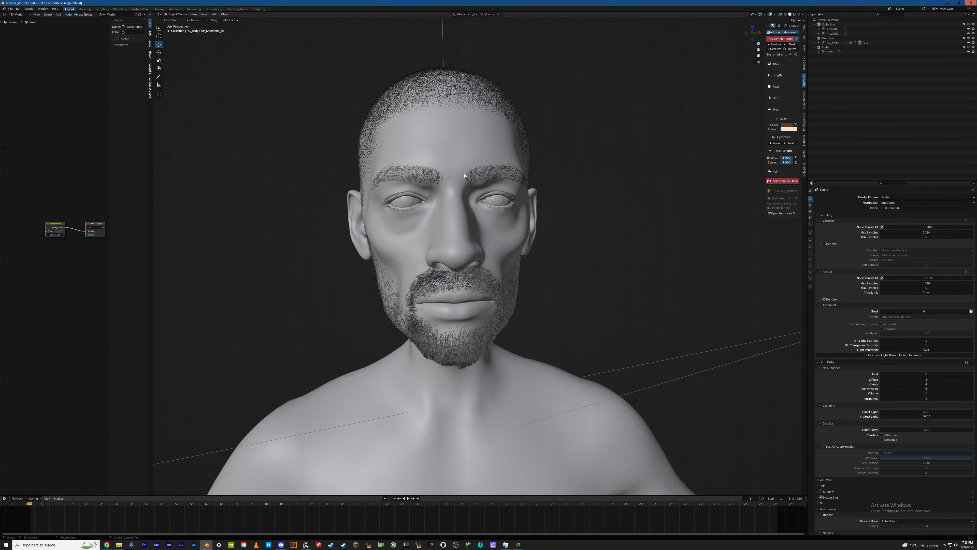
pyautogui.click(810, 253)
pyautogui.moveTo(891, 223); pyautogui.dragTo(885, 268)
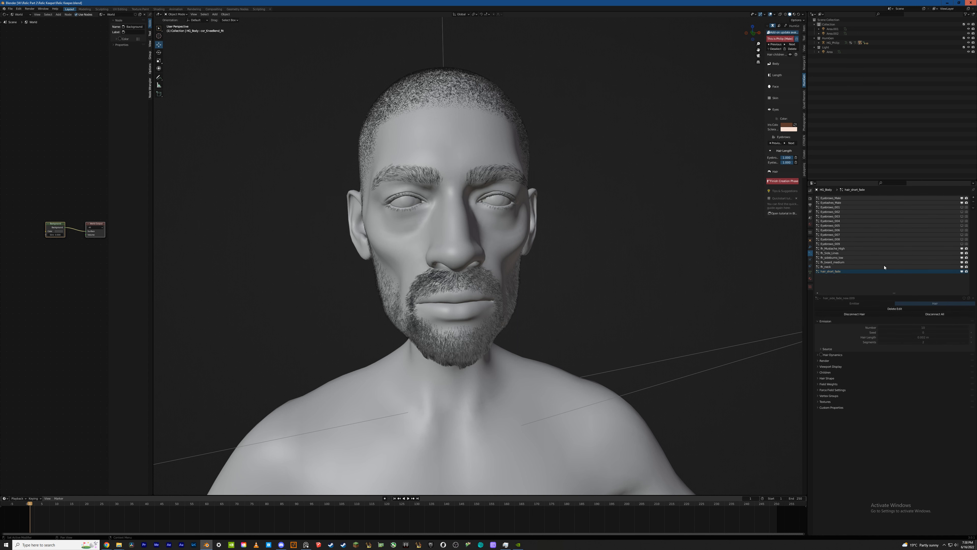
# Go through the eyebrow styles to Eyebrows_007 and check its shape on the face
pyautogui.click(794, 144)
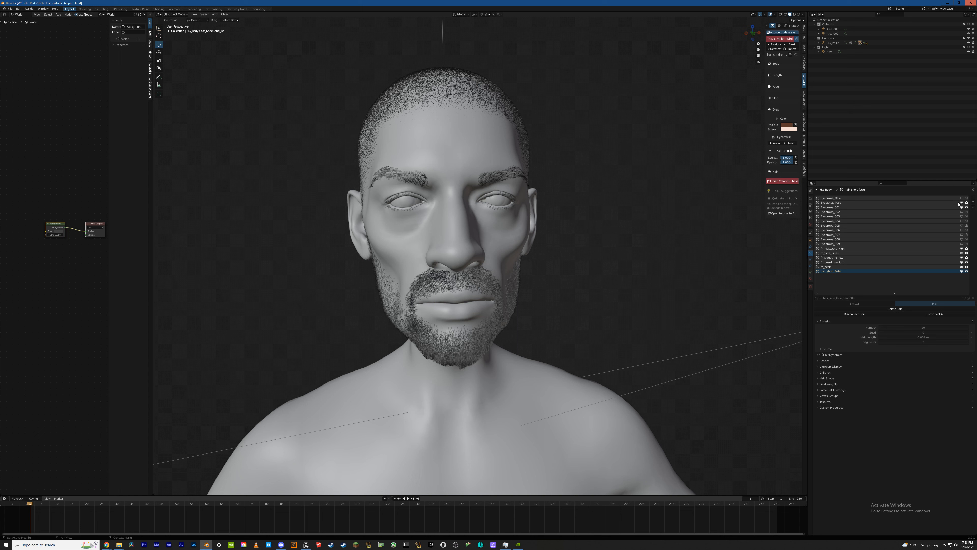
pyautogui.click(792, 143)
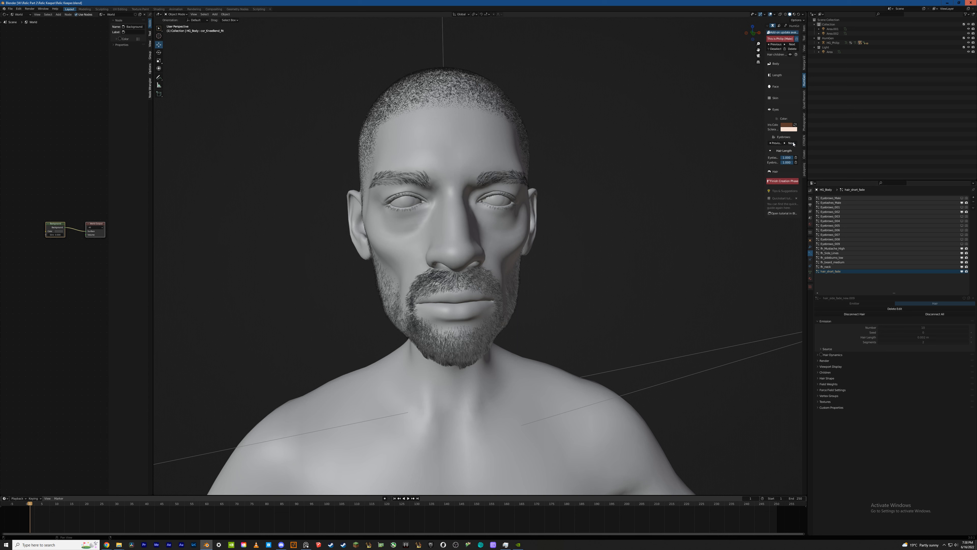
pyautogui.click(793, 143)
pyautogui.click(794, 144)
pyautogui.click(793, 143)
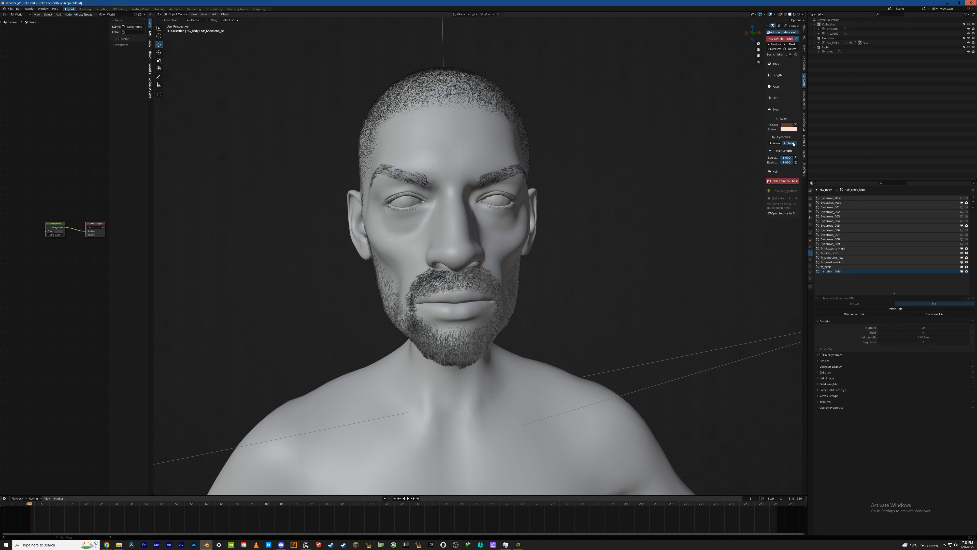
pyautogui.click(793, 143)
pyautogui.click(793, 143)
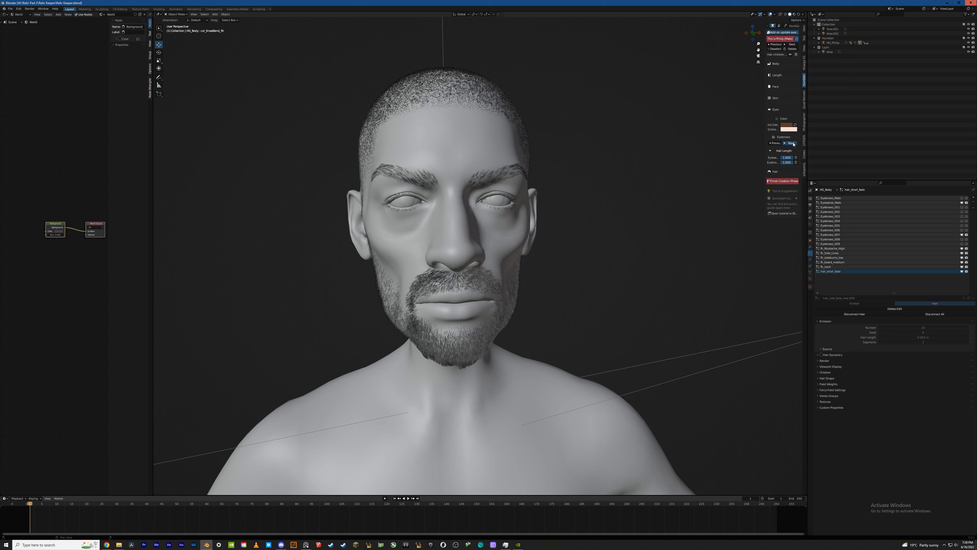
pyautogui.click(793, 143)
pyautogui.click(794, 144)
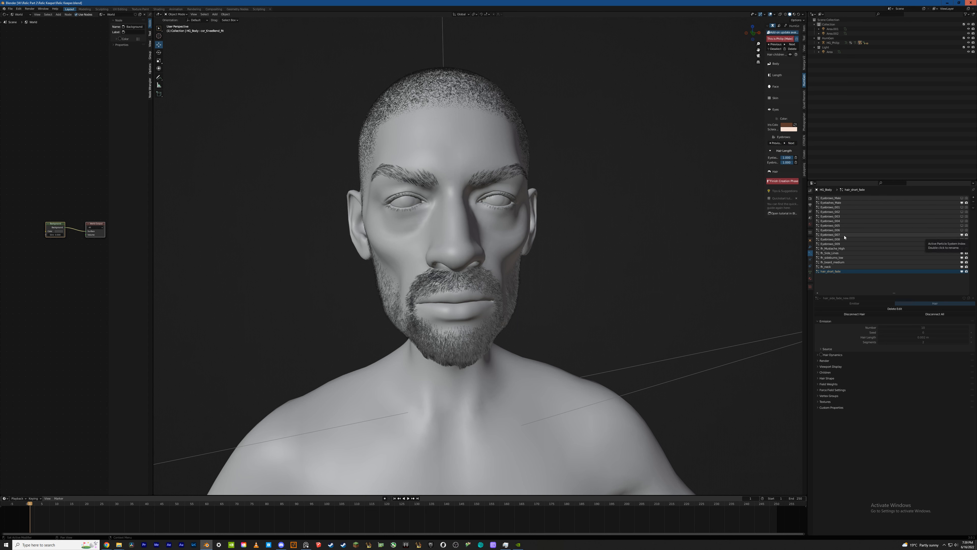
pyautogui.moveTo(600, 194); pyautogui.dragTo(597, 195, button='middle')
pyautogui.moveTo(537, 191); pyautogui.dragTo(596, 178, button='middle')
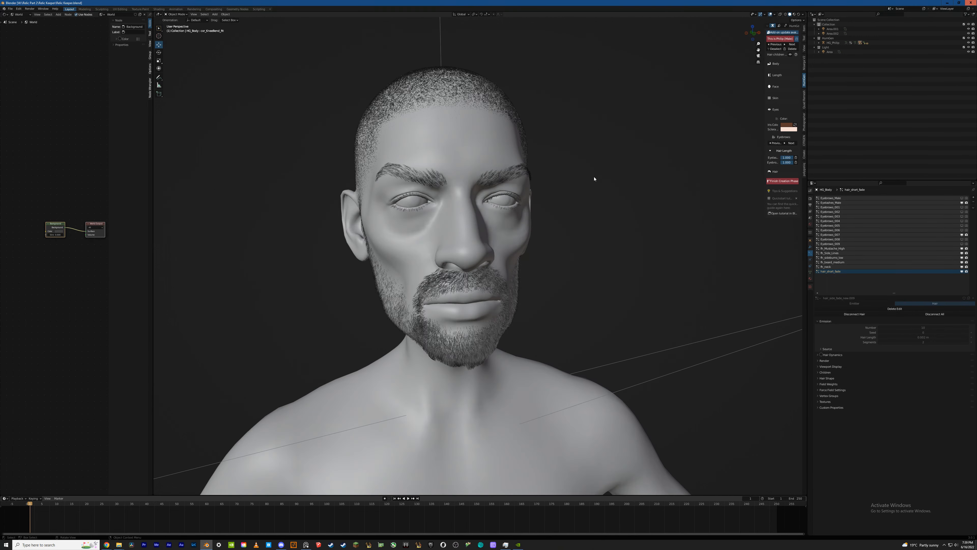
# Compare the other eyebrow styles through a full cycle, settle on Eyebrows_007, and save the file
pyautogui.click(793, 143)
pyautogui.click(793, 144)
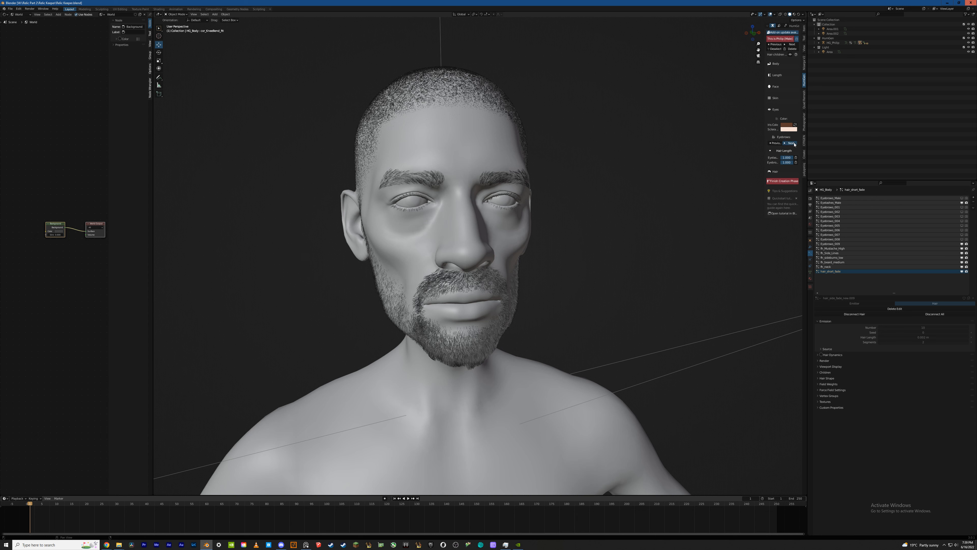
pyautogui.click(793, 143)
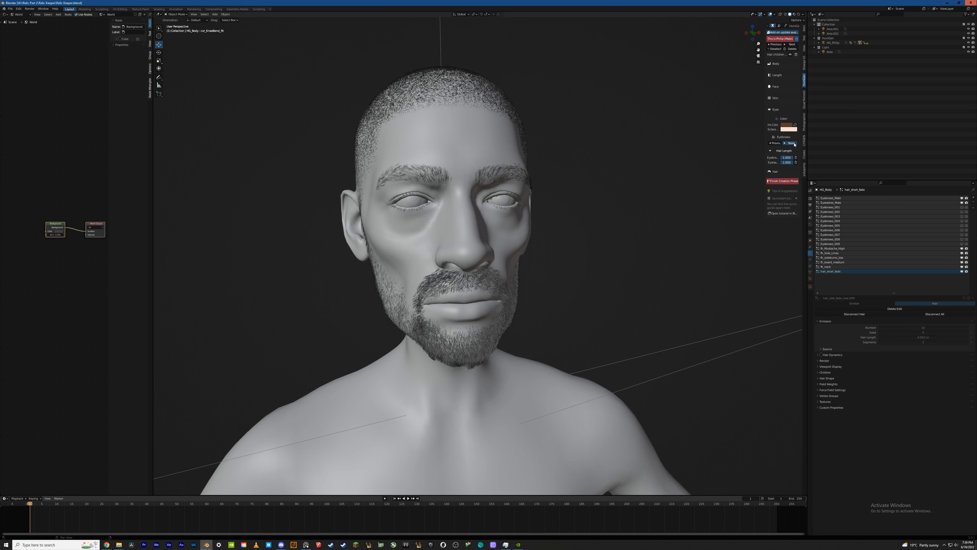
pyautogui.click(792, 144)
pyautogui.click(792, 143)
pyautogui.click(792, 144)
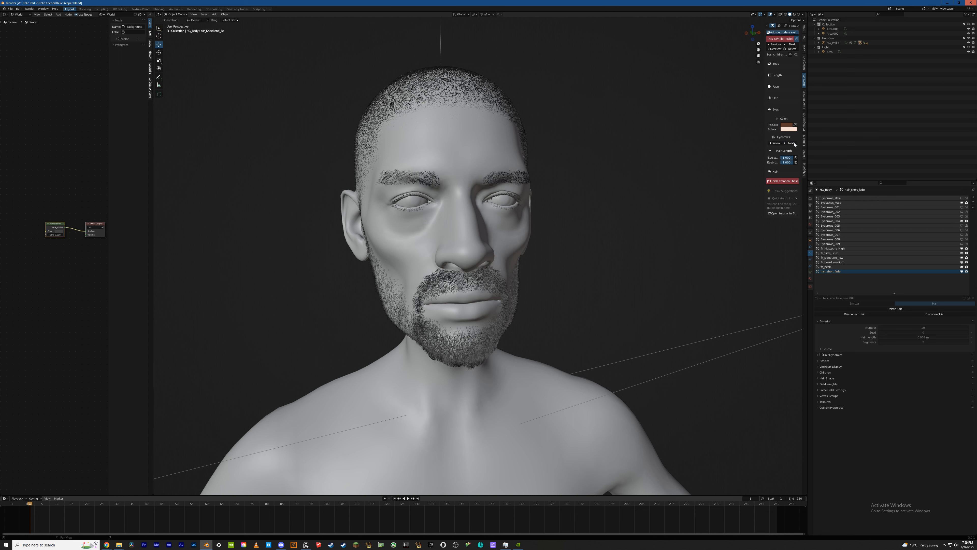
pyautogui.click(792, 144)
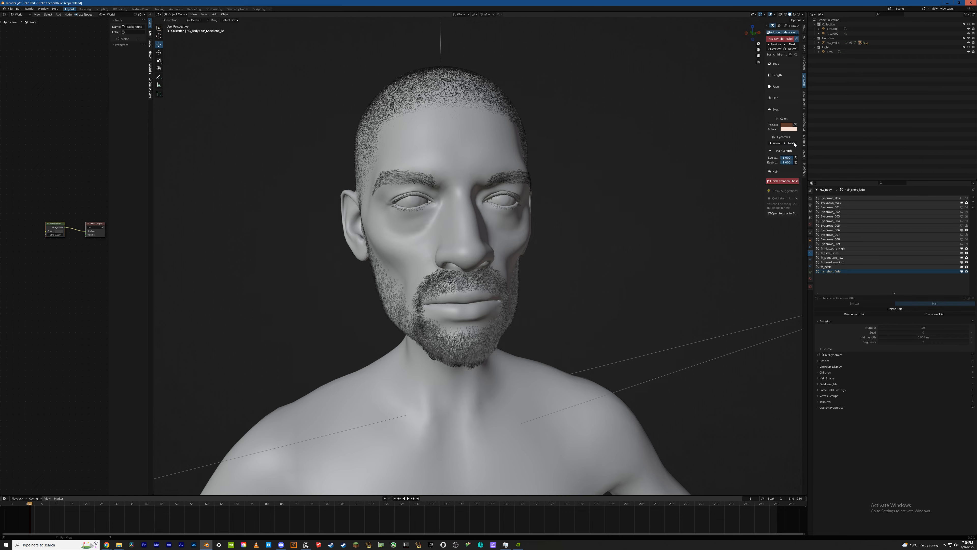
pyautogui.click(793, 143)
pyautogui.moveTo(607, 163); pyautogui.dragTo(630, 160, button='middle')
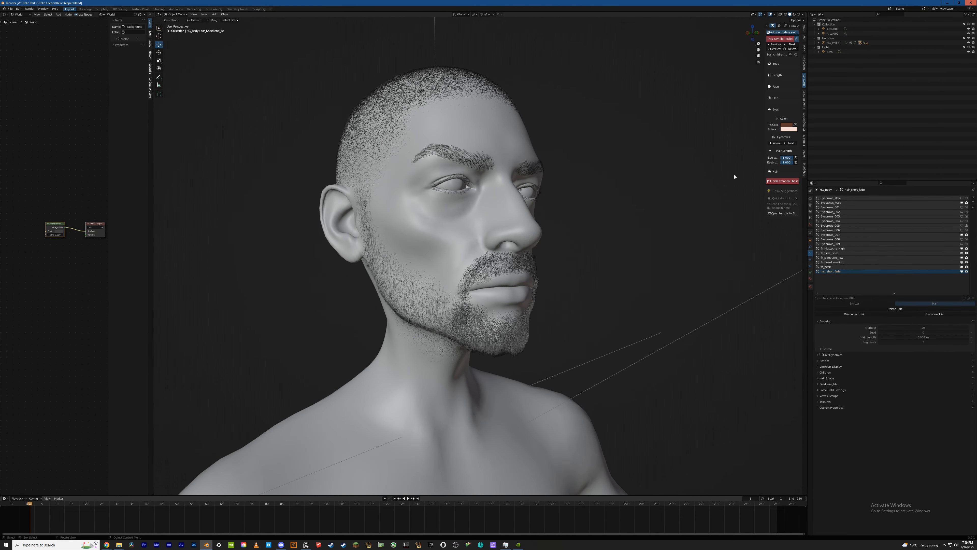
pyautogui.moveTo(734, 177); pyautogui.dragTo(617, 180, button='middle')
pyautogui.hotkey('ctrl', 's')
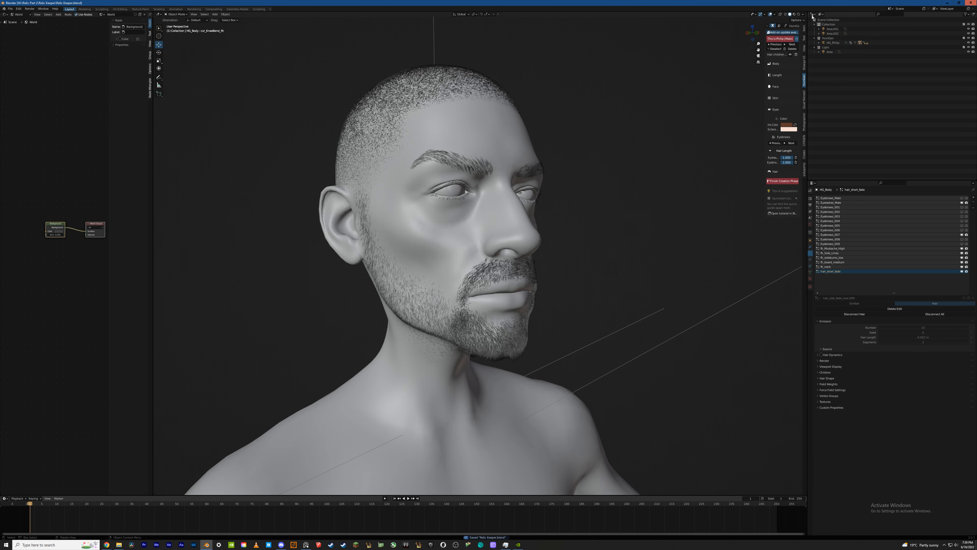
# In rendered view, set the eyebrow material to lightness about 0.20, redness 0.03 and roughness 0.62, and save the file
pyautogui.click(795, 16)
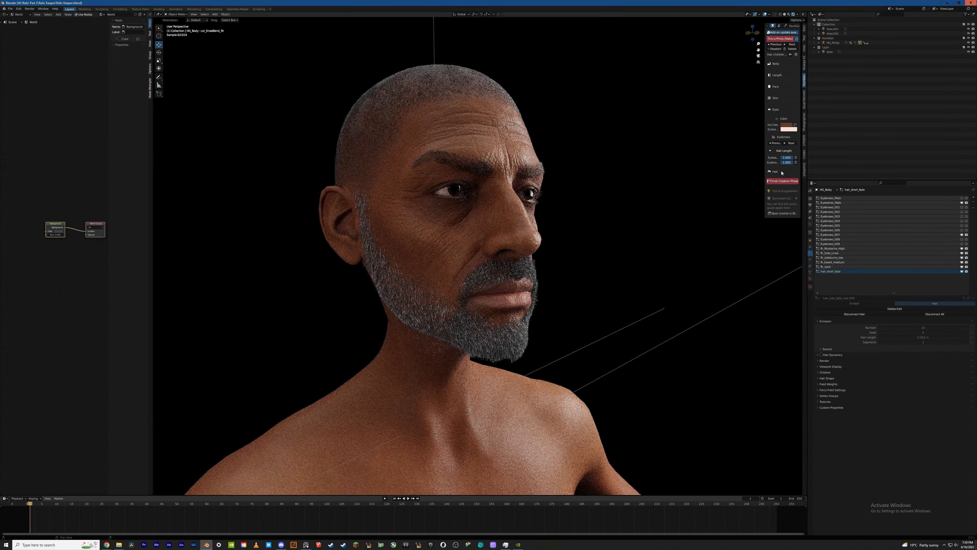
pyautogui.click(785, 171)
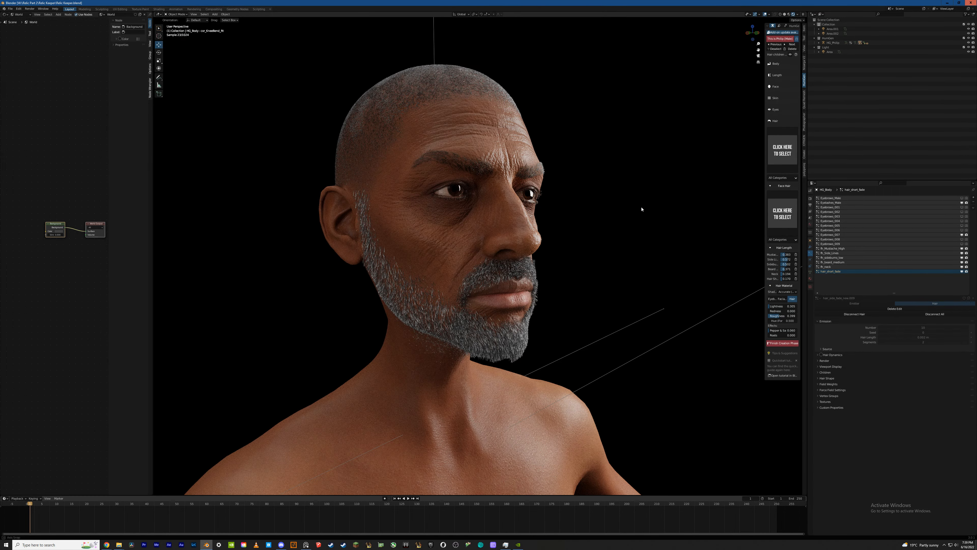
pyautogui.moveTo(638, 214); pyautogui.dragTo(584, 216, button='middle')
pyautogui.scroll(3, 587, 208)
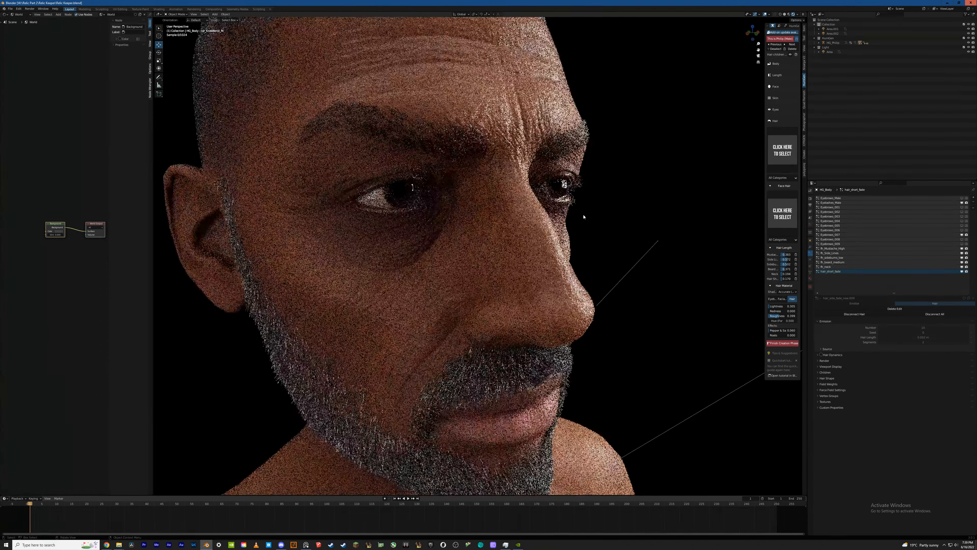
pyautogui.click(772, 299)
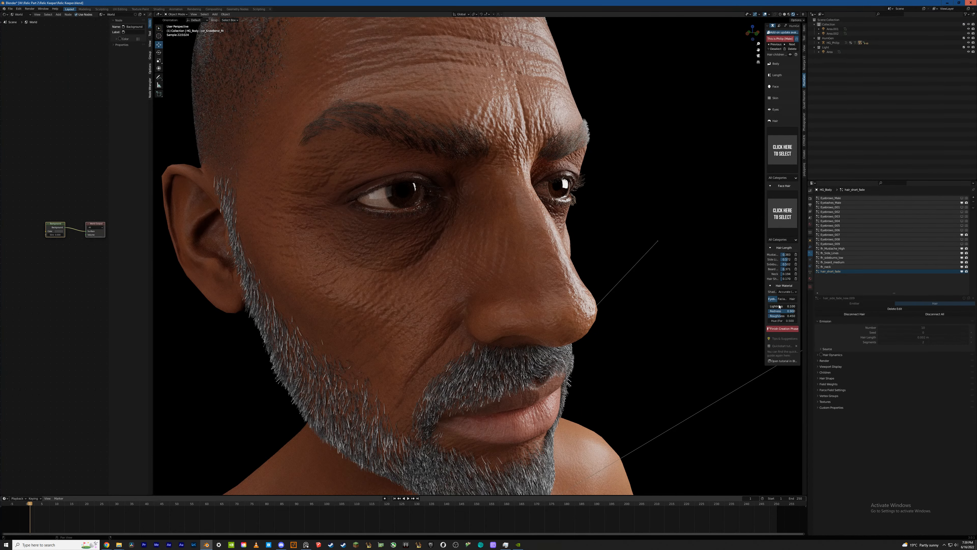
pyautogui.moveTo(781, 307)
pyautogui.mouseDown()
pyautogui.moveTo(769, 311)
pyautogui.moveTo(782, 316)
pyautogui.mouseUp()
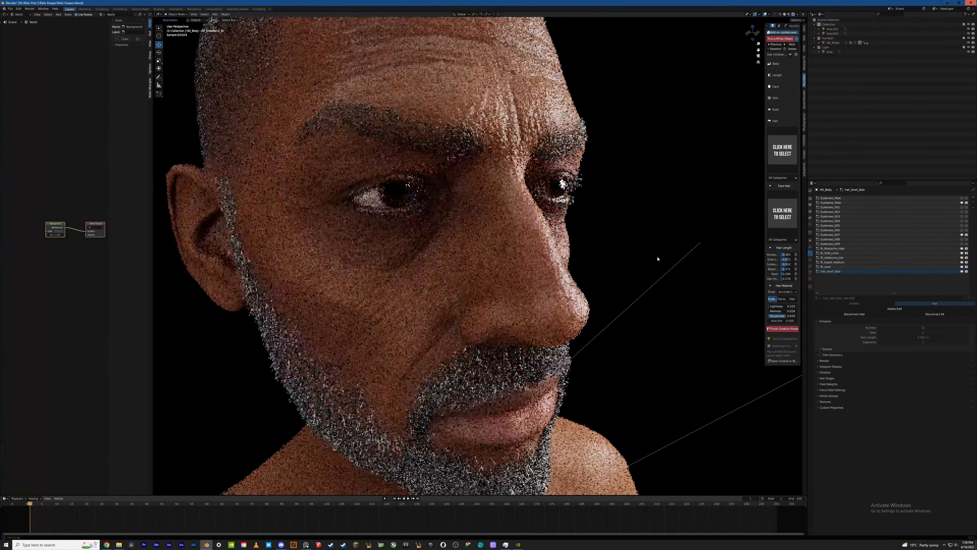
pyautogui.moveTo(634, 260); pyautogui.dragTo(605, 265, button='middle')
pyautogui.hotkey('ctrl', 's')
# Try all facial hair lengths at 1.000, undo the change, and save the file
pyautogui.scroll(-1, 596, 258)
pyautogui.scroll(-1, 601, 250)
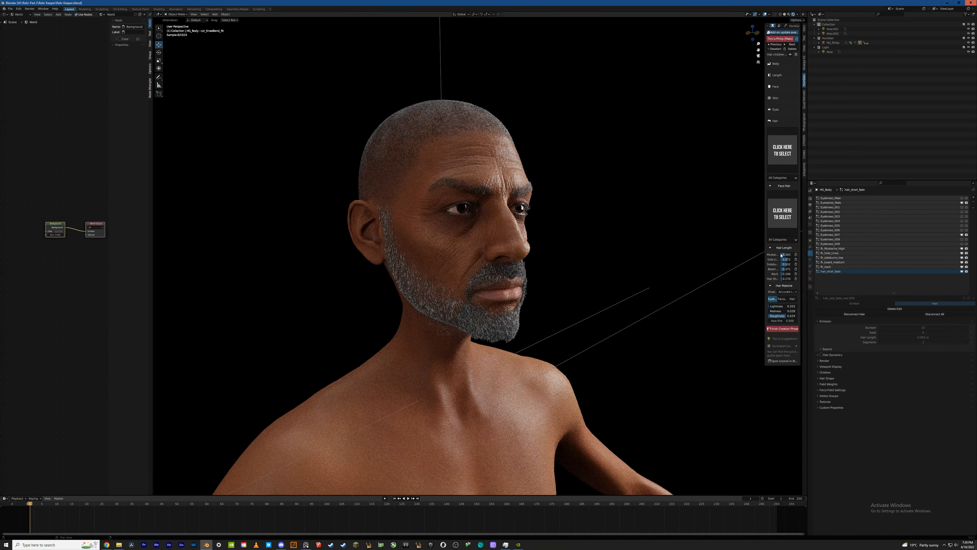
pyautogui.moveTo(787, 256); pyautogui.dragTo(794, 273)
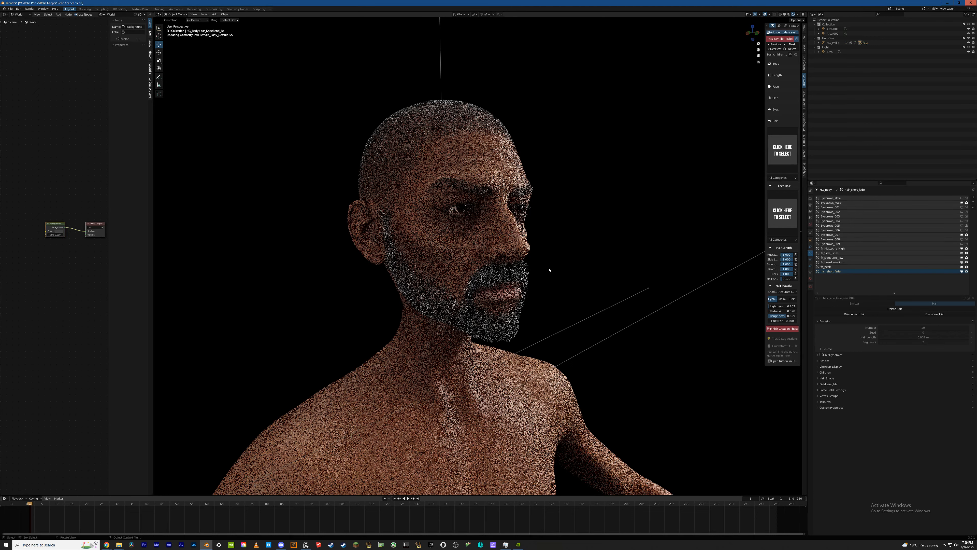
pyautogui.moveTo(549, 270); pyautogui.dragTo(527, 314, button='middle')
pyautogui.hotkey('ctrl', 'z')
pyautogui.hotkey('ctrl', 'z')
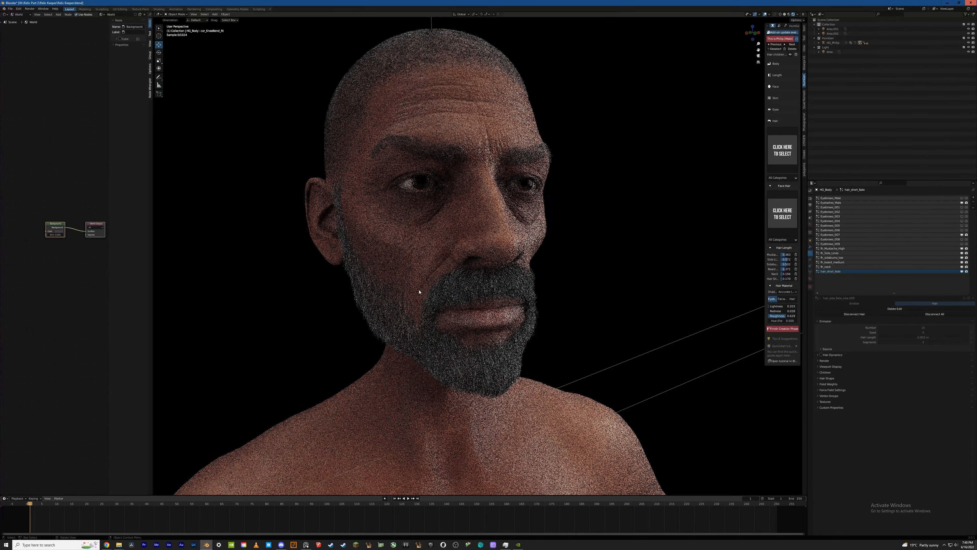
pyautogui.moveTo(421, 285); pyautogui.dragTo(447, 283, button='middle')
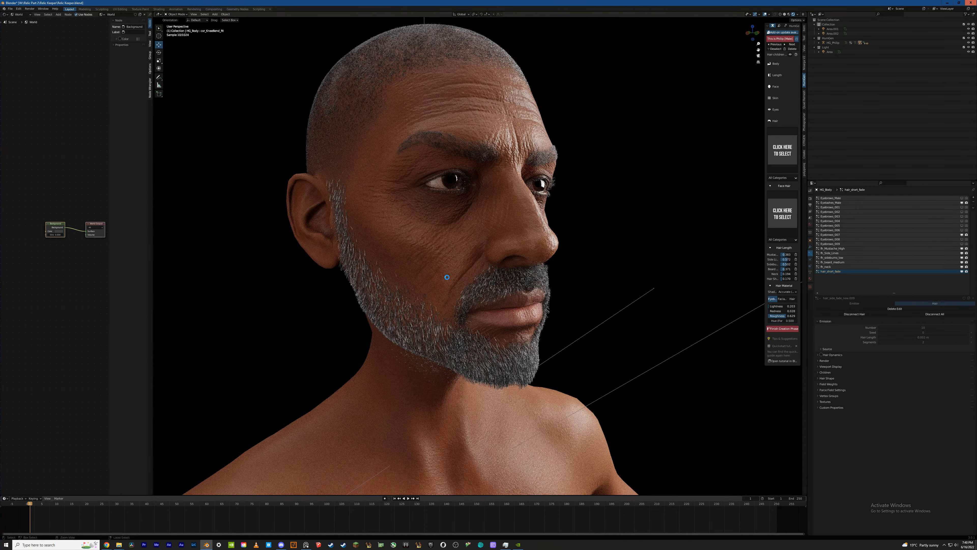
pyautogui.hotkey('ctrl', 's')
# Shorten the sideburns to a length of about 0.27 and save the file
pyautogui.moveTo(451, 277); pyautogui.dragTo(481, 275, button='middle')
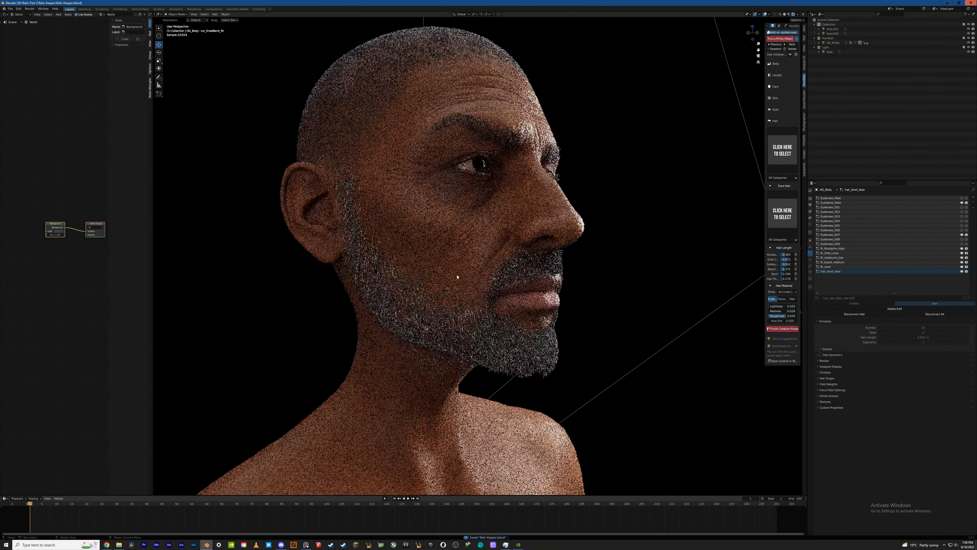
pyautogui.moveTo(786, 264); pyautogui.dragTo(785, 264)
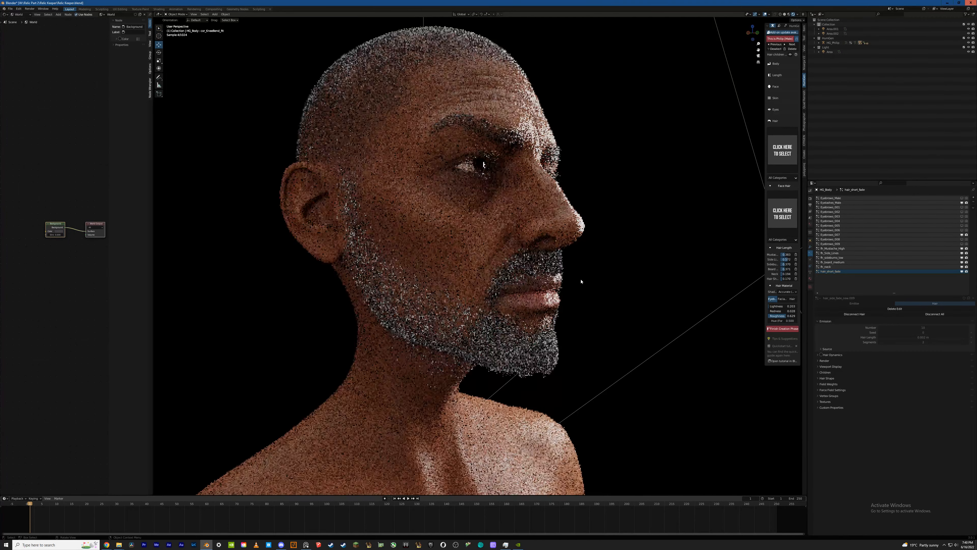
pyautogui.hotkey('ctrl', 's')
# Shorten the beard to a length of about 0.29 and shorten the neck hair, checking the jawline in profile
pyautogui.moveTo(581, 282); pyautogui.dragTo(539, 345, button='middle')
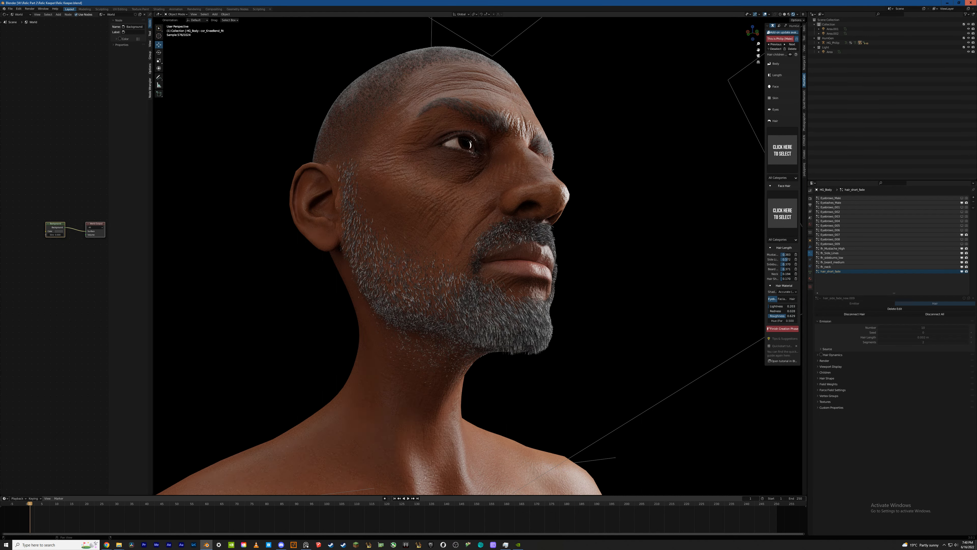
pyautogui.moveTo(787, 274); pyautogui.dragTo(783, 275)
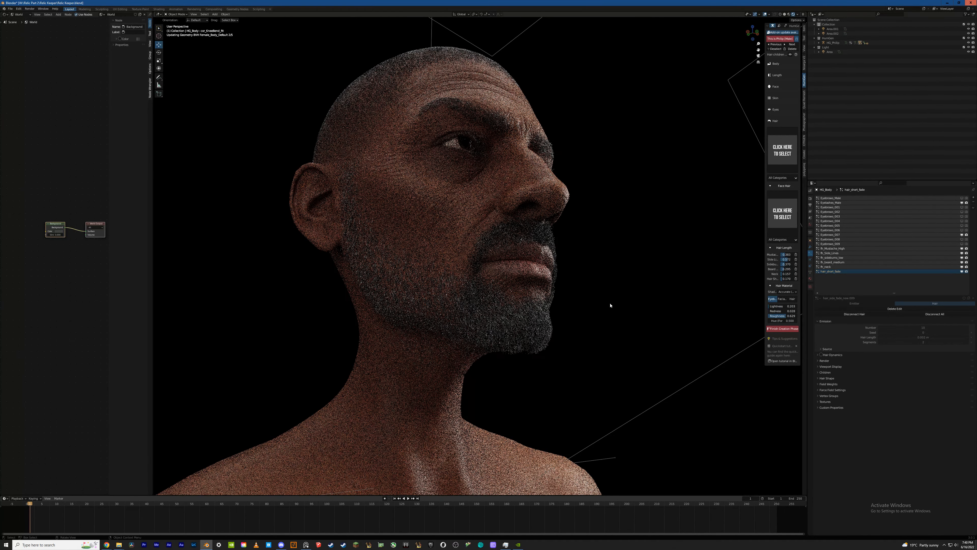
pyautogui.moveTo(611, 305); pyautogui.dragTo(623, 310, button='middle')
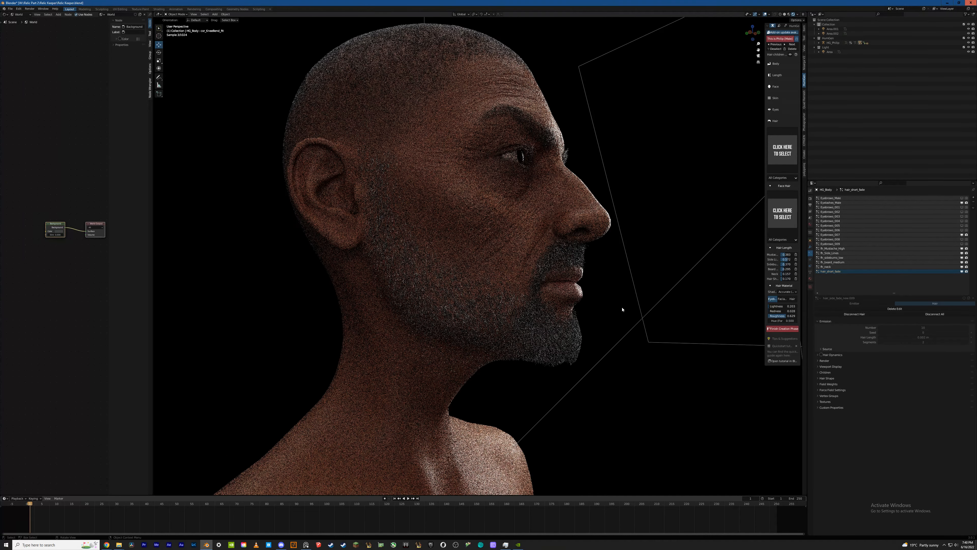
# Save the file, check the head from several angles, and switch the viewport from rendered to Material Preview shading
pyautogui.hotkey('ctrl', 's')
pyautogui.moveTo(622, 309); pyautogui.dragTo(587, 308, button='middle')
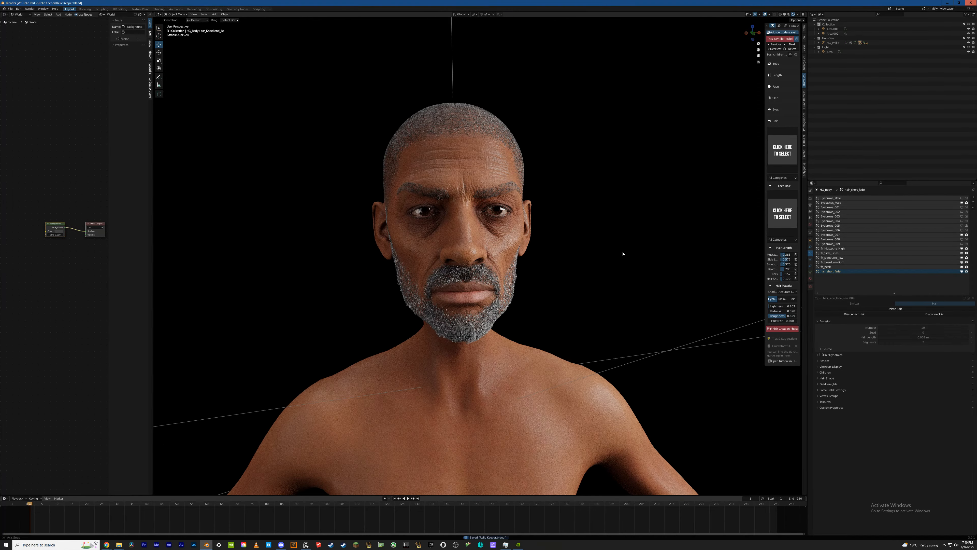
pyautogui.moveTo(622, 253); pyautogui.dragTo(611, 253, button='middle')
pyautogui.moveTo(382, 299); pyautogui.dragTo(567, 327, button='middle')
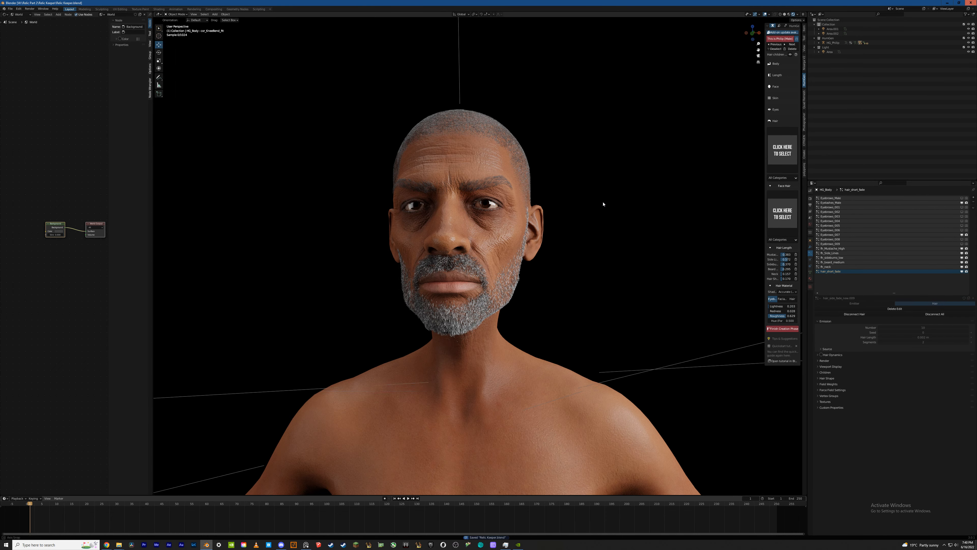
pyautogui.moveTo(603, 203); pyautogui.dragTo(716, 109, button='middle')
pyautogui.click(786, 14)
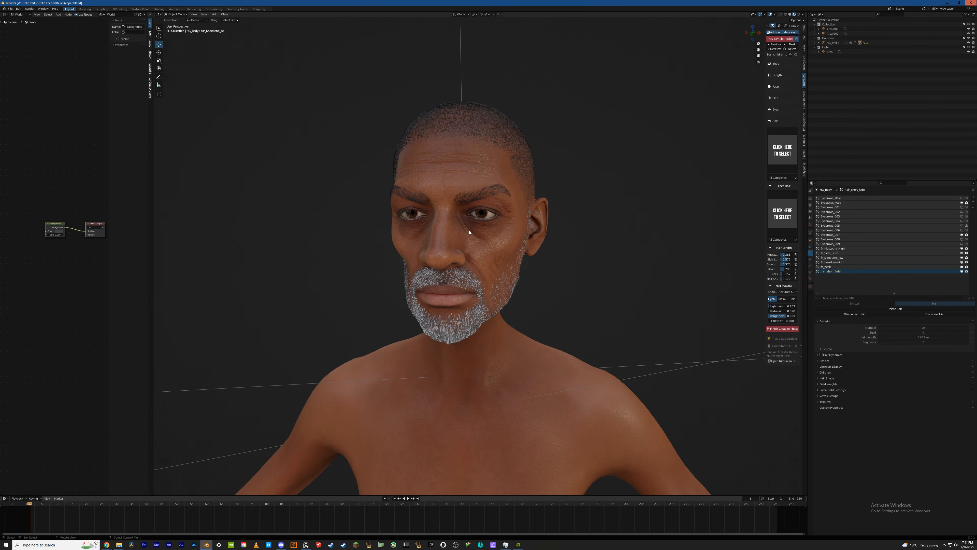
# Check the face in Material Preview, save the file, and finish the human's creation phase
pyautogui.scroll(-1, 478, 229)
pyautogui.moveTo(469, 232); pyautogui.dragTo(497, 236, button='middle')
pyautogui.scroll(3, 485, 232)
pyautogui.hotkey('ctrl', 's')
pyautogui.scroll(-1, 497, 237)
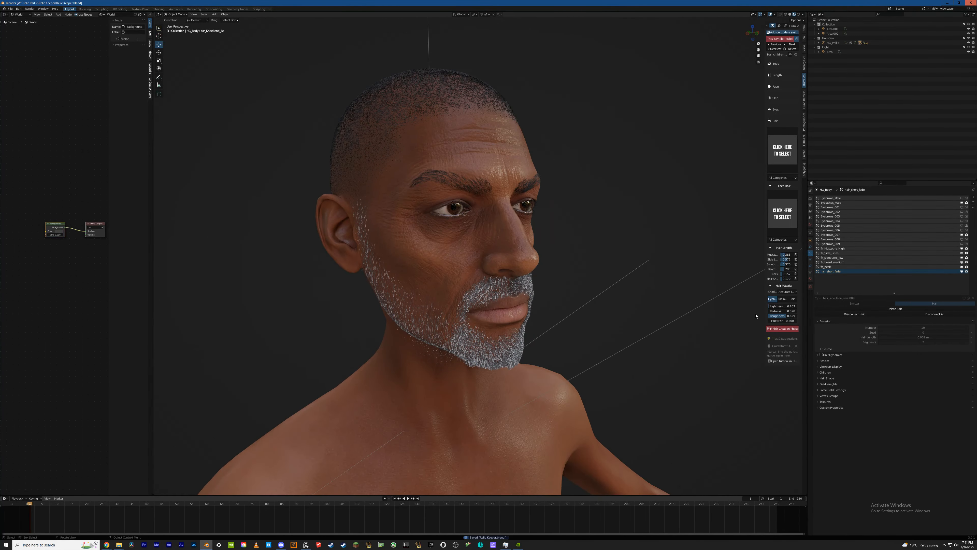
pyautogui.click(779, 329)
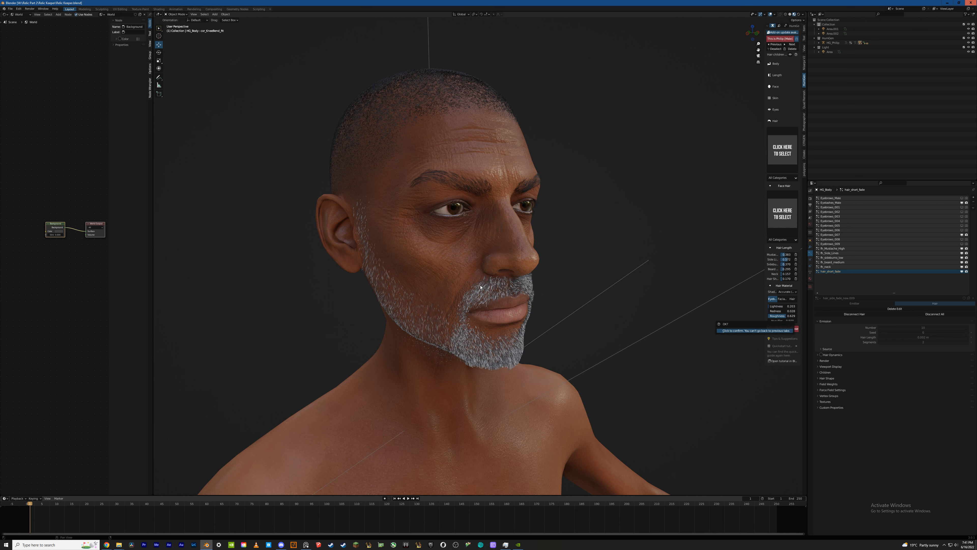
pyautogui.press('Return')
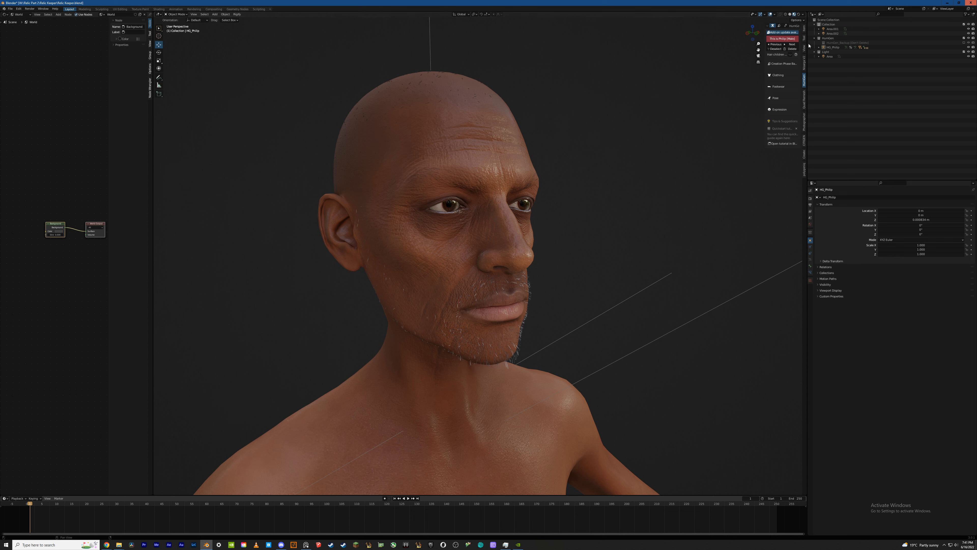
# Toggle the human's hair children on and off, leave them hidden, and save the file
pyautogui.click(790, 55)
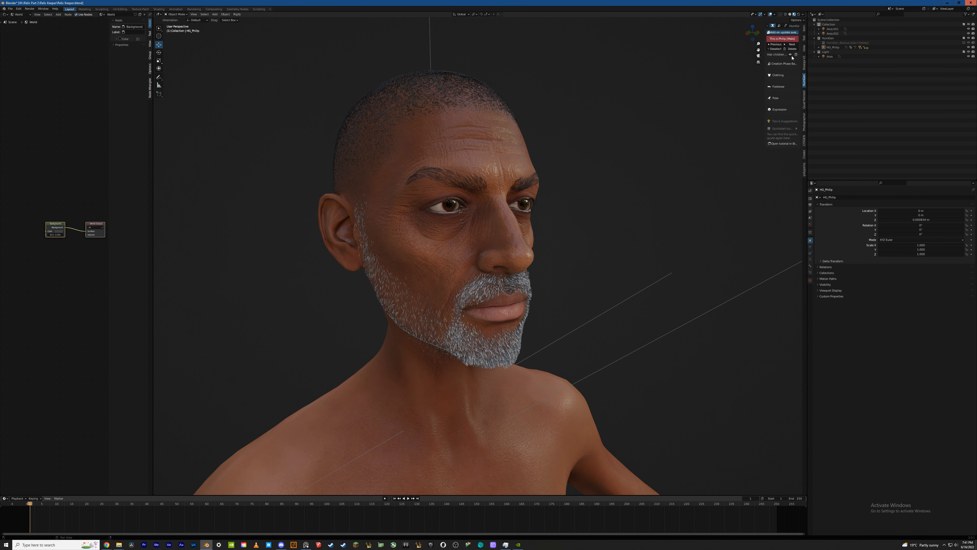
pyautogui.click(790, 55)
pyautogui.click(791, 55)
pyautogui.click(790, 55)
pyautogui.moveTo(646, 215); pyautogui.dragTo(649, 249, button='middle')
pyautogui.hotkey('ctrl', 's')
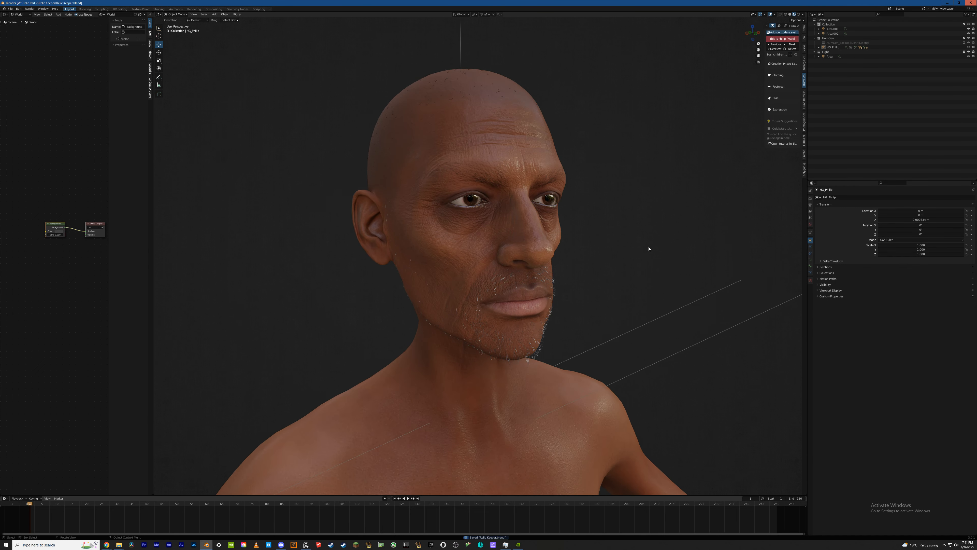
# Generate a Rigify rig for the human and look over its control shapes around the upper body
pyautogui.click(780, 98)
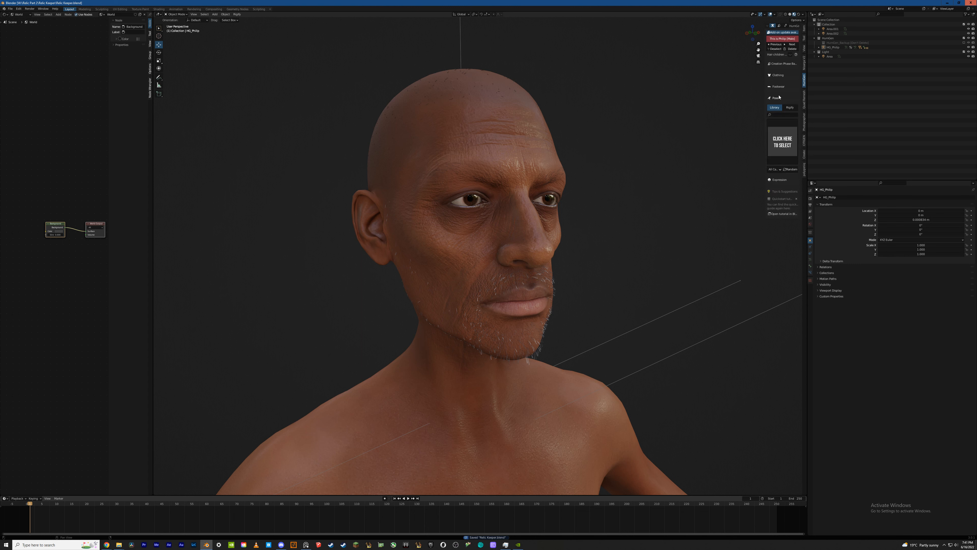
pyautogui.click(789, 107)
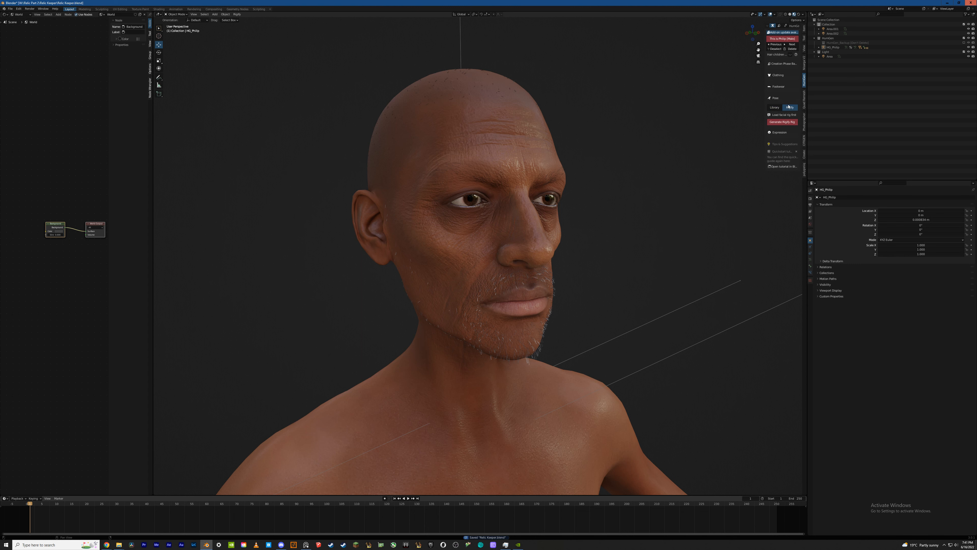
pyautogui.click(781, 121)
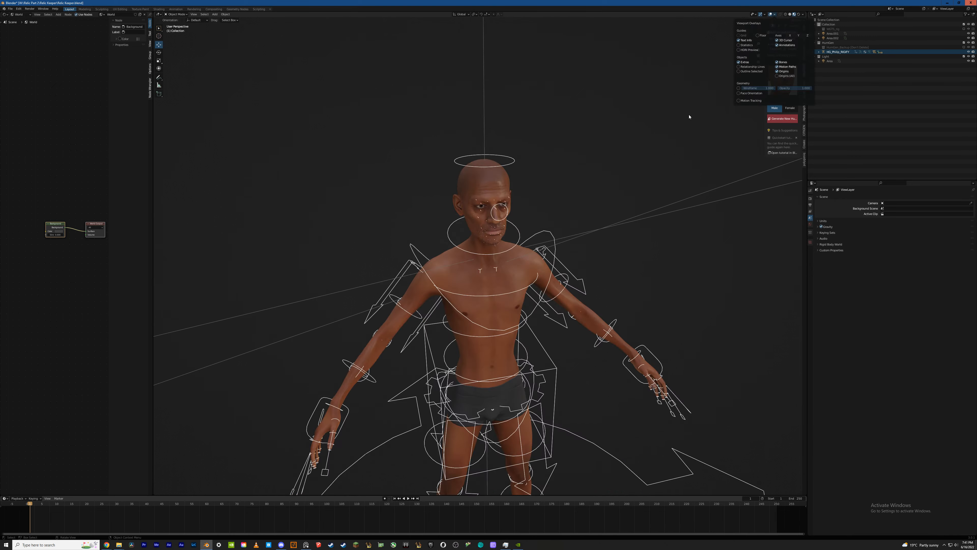
pyautogui.scroll(-2, 585, 172)
pyautogui.keyDown('shift'); pyautogui.moveTo(585, 173); pyautogui.dragTo(601, 109, button='middle'); pyautogui.keyUp('shift')
pyautogui.moveTo(629, 165); pyautogui.dragTo(596, 108, button='middle')
pyautogui.moveTo(477, 162); pyautogui.dragTo(524, 273, button='middle')
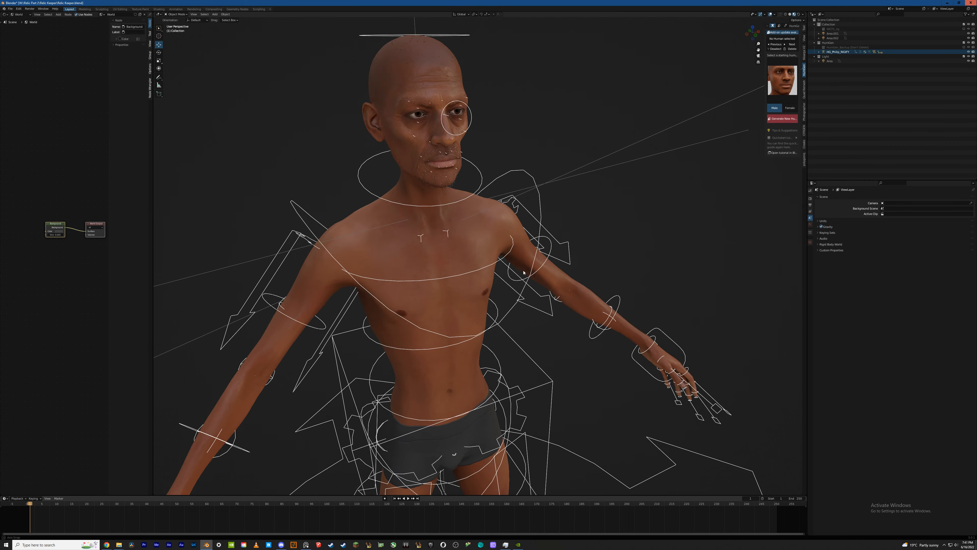
# Select the body, add the facial rig from the expression options, and save the file
pyautogui.scroll(-1, 524, 273)
pyautogui.click(437, 114)
pyautogui.keyDown('shift'); pyautogui.moveTo(482, 111); pyautogui.dragTo(540, 183, button='middle'); pyautogui.keyUp('shift')
pyautogui.scroll(1, 540, 183)
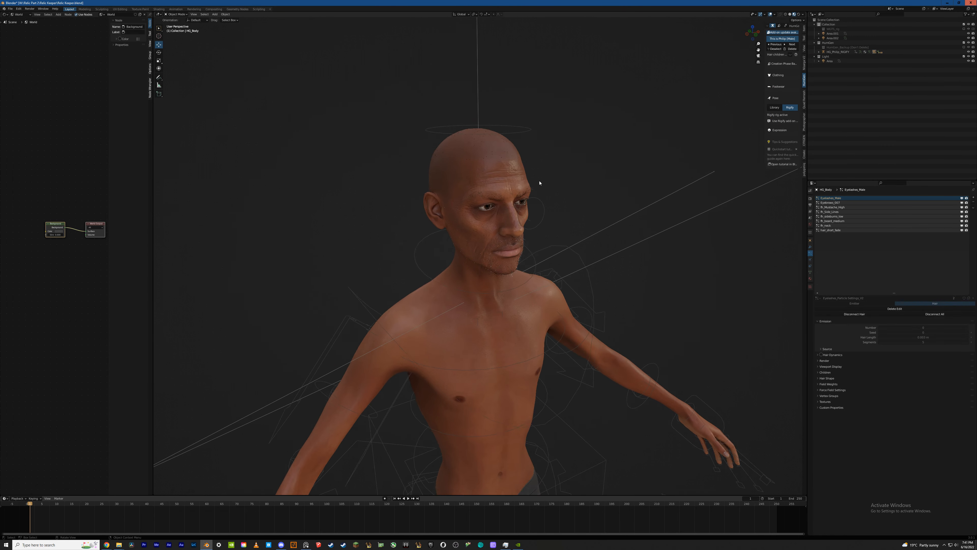
pyautogui.click(779, 130)
pyautogui.scroll(4, 630, 144)
pyautogui.moveTo(612, 160); pyautogui.dragTo(622, 168, button='middle')
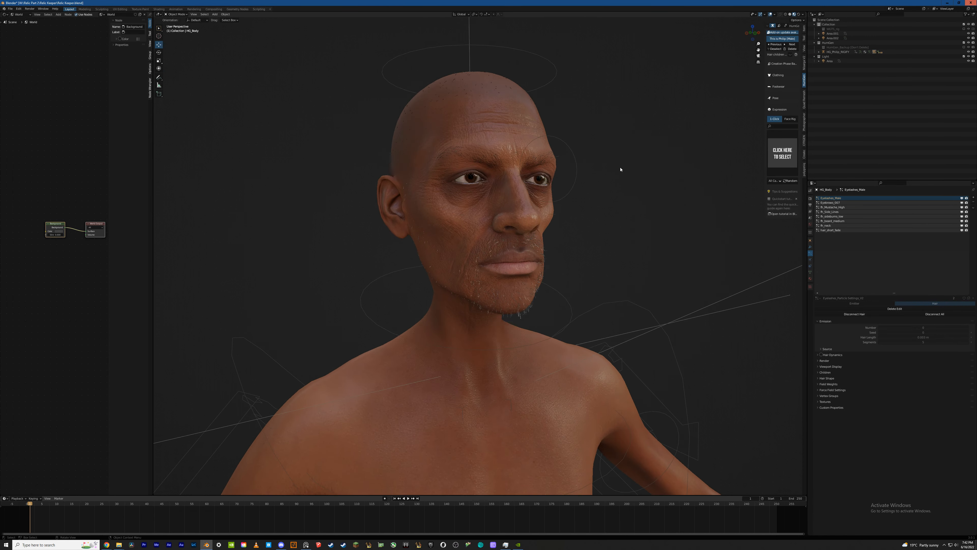
pyautogui.click(790, 119)
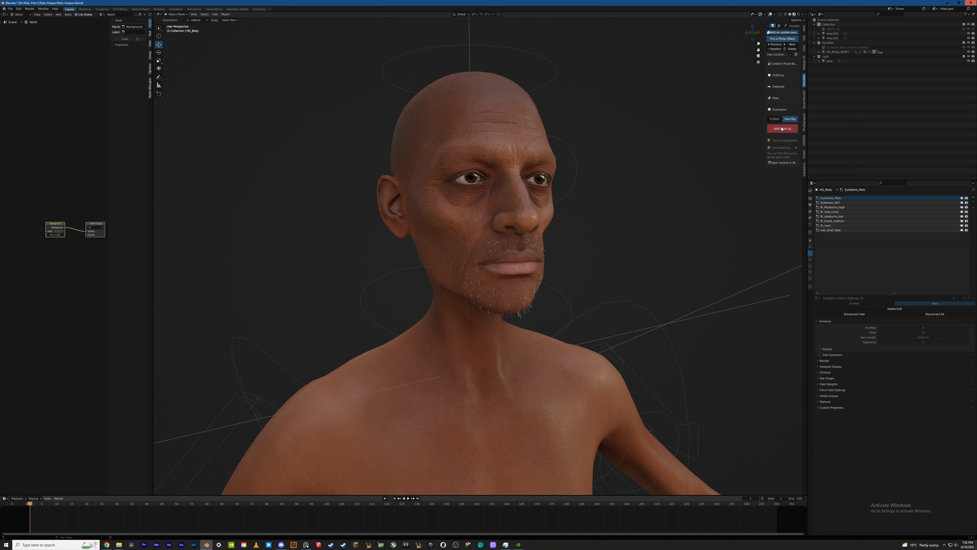
pyautogui.click(781, 129)
pyautogui.moveTo(731, 148); pyautogui.dragTo(528, 159, button='middle')
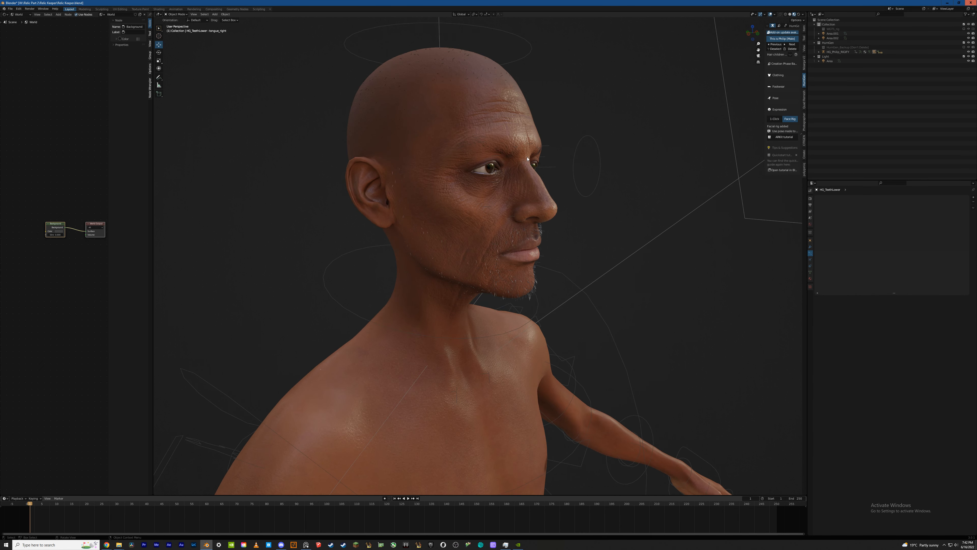
pyautogui.moveTo(495, 284); pyautogui.dragTo(518, 280, button='middle')
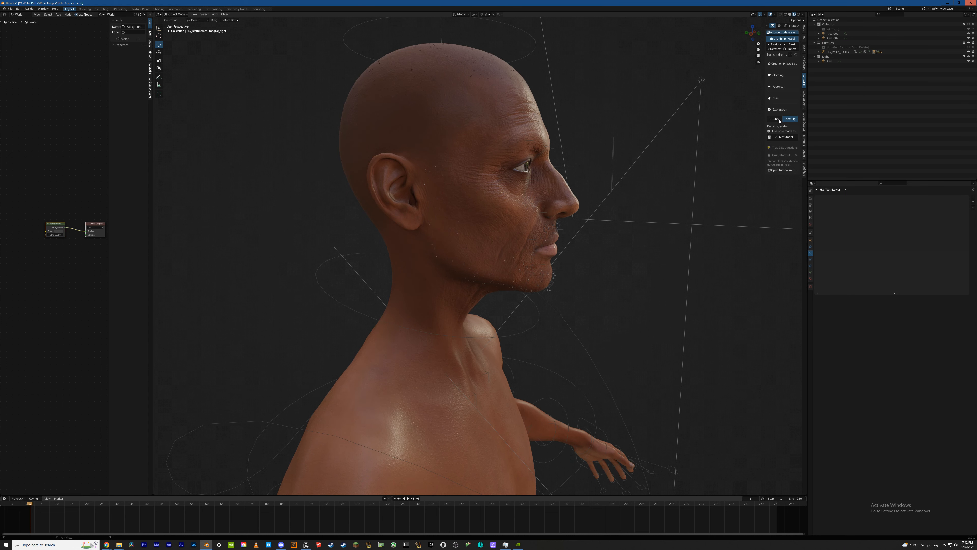
pyautogui.moveTo(593, 214); pyautogui.dragTo(555, 253, button='middle')
pyautogui.hotkey('ctrl', 's')
# Select the Rigify armature around the head and switch it to Pose Mode
pyautogui.scroll(1, 565, 213)
pyautogui.scroll(2, 557, 256)
pyautogui.scroll(-2, 556, 252)
pyautogui.click(545, 183)
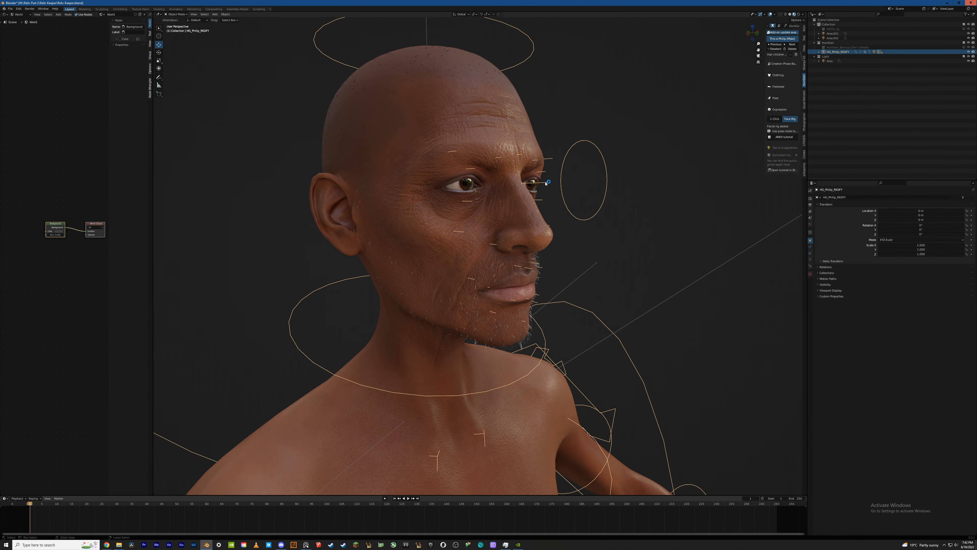
pyautogui.hotkey('ctrl', 'Tab')
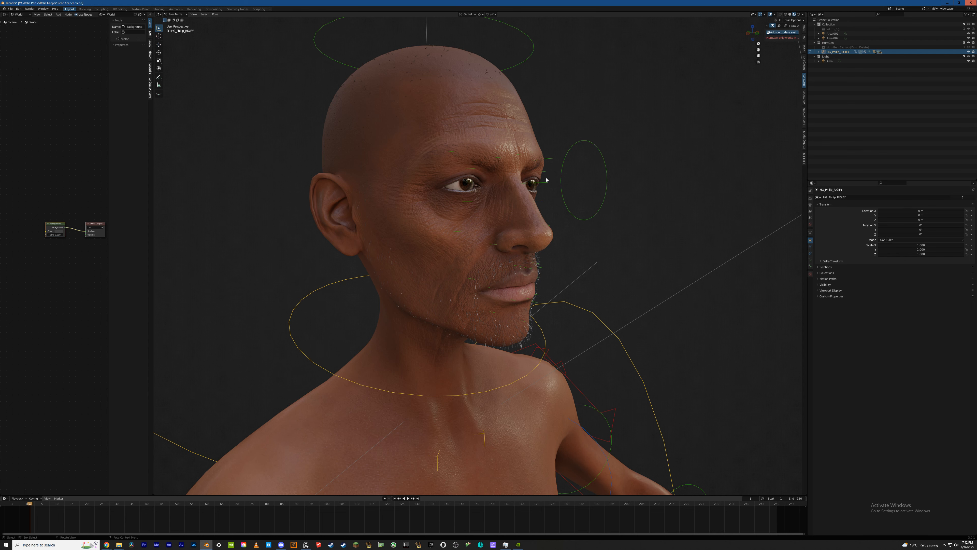
# Try lowering the jaw with the mouth-closed jaw control and cancel the movement
pyautogui.click(533, 305)
pyautogui.moveTo(533, 305); pyautogui.dragTo(542, 301, button='middle')
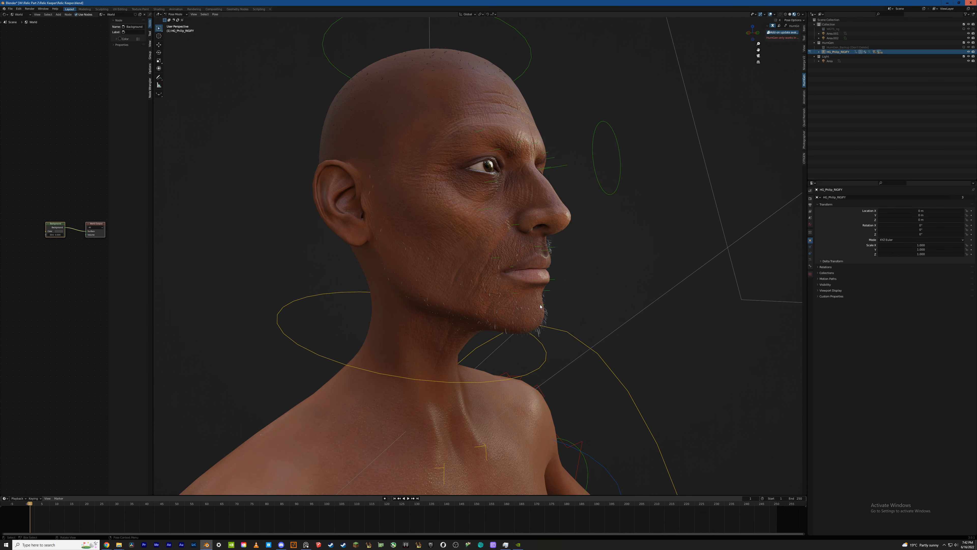
pyautogui.moveTo(589, 261); pyautogui.dragTo(518, 301, button='middle')
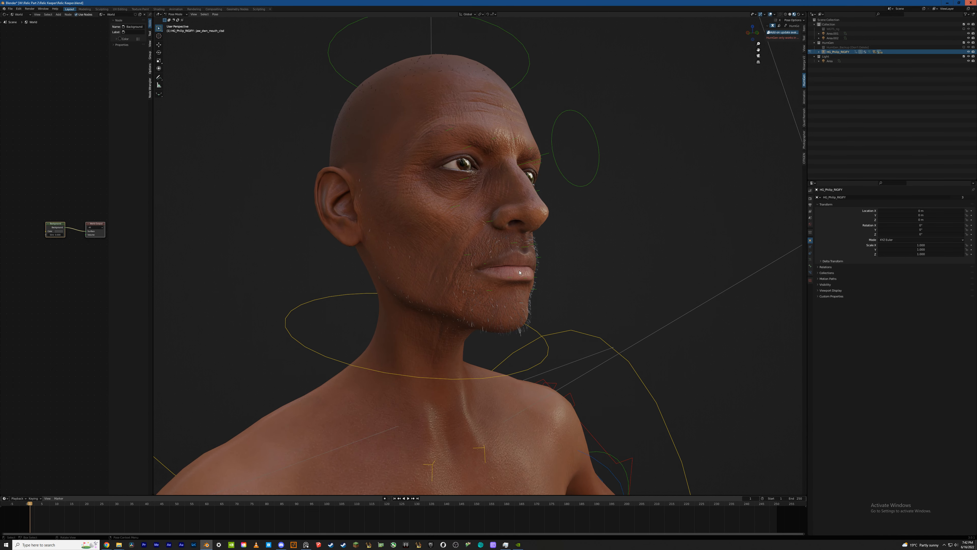
pyautogui.press('g')
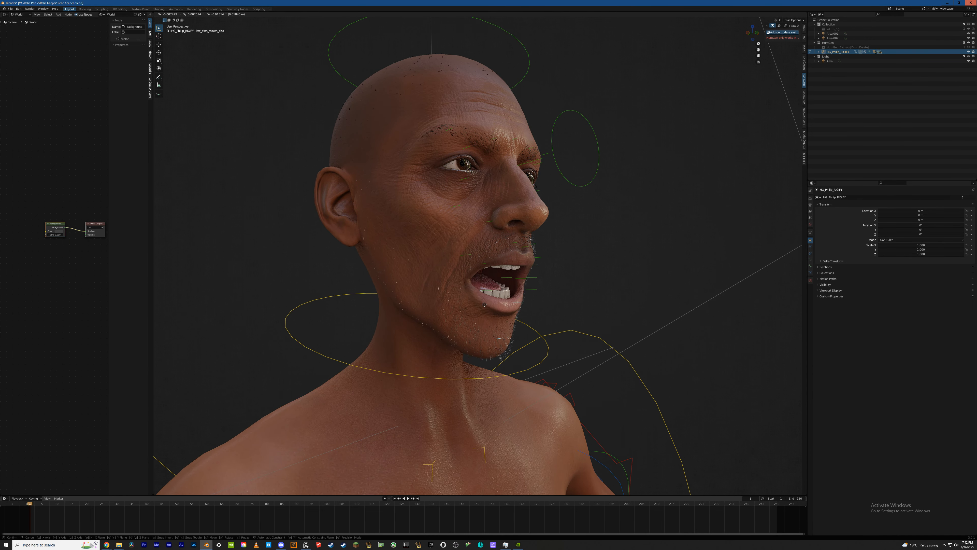
pyautogui.rightClick(519, 308)
# Enable In Front in the armature's viewport display so its controls draw over the body
pyautogui.click(810, 260)
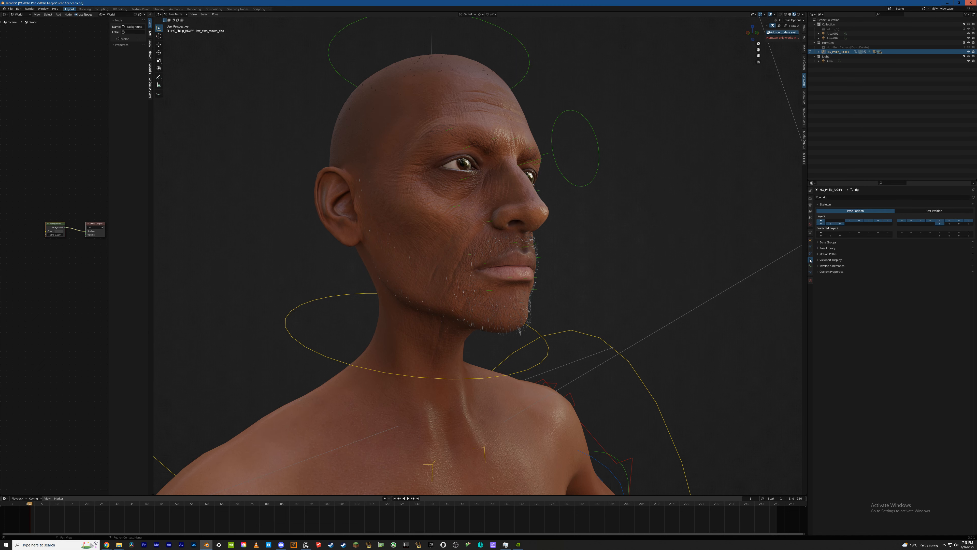
pyautogui.click(819, 260)
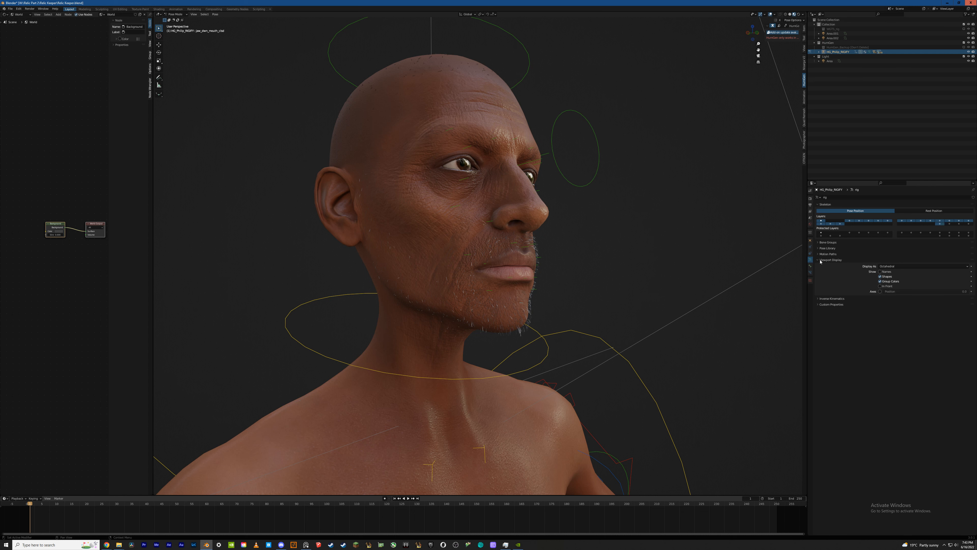
pyautogui.click(887, 286)
pyautogui.moveTo(550, 291)
pyautogui.mouseDown(button='middle')
pyautogui.moveTo(522, 291)
pyautogui.moveTo(478, 263)
pyautogui.moveTo(515, 269)
pyautogui.mouseUp(button='middle')
pyautogui.scroll(-3, 478, 299)
pyautogui.scroll(3, 506, 262)
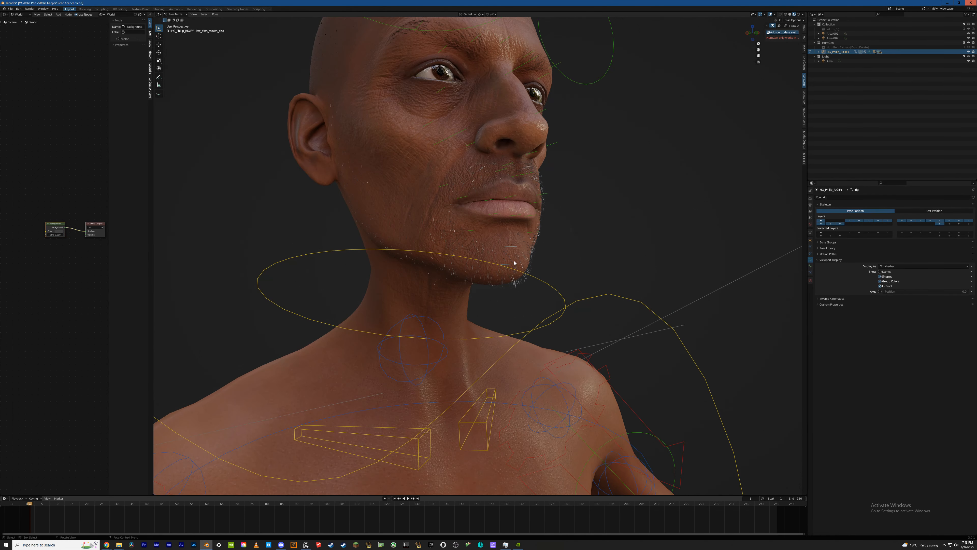
# Try opening the mouth wide with the jaw-open control at the chin and cancel the movement
pyautogui.click(508, 266)
pyautogui.press('g')
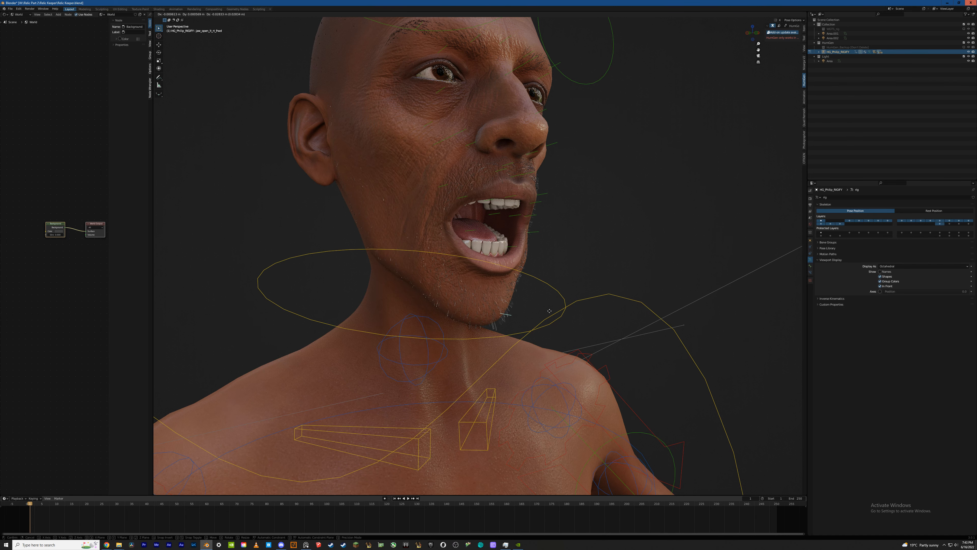
pyautogui.rightClick(518, 293)
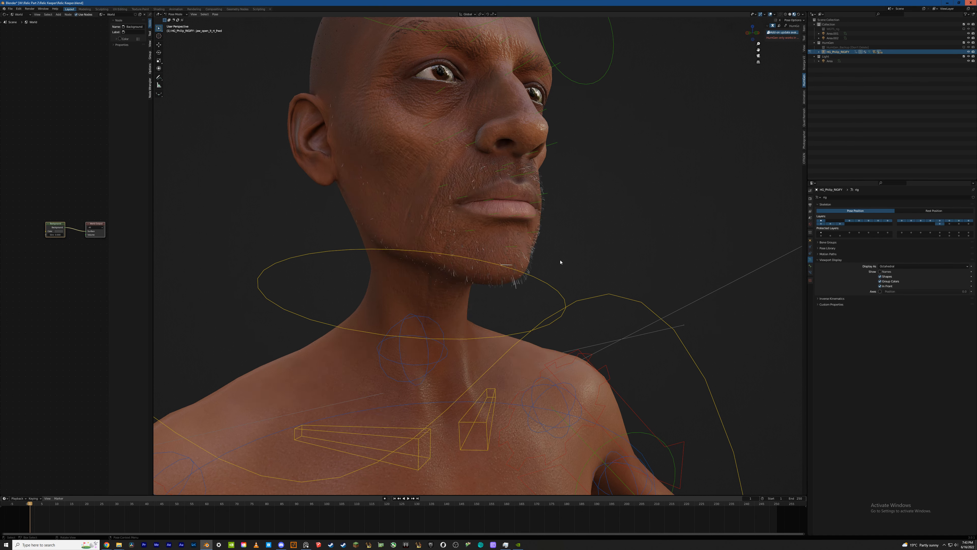
pyautogui.moveTo(561, 262)
pyautogui.mouseDown(button='middle')
pyautogui.moveTo(548, 257)
pyautogui.moveTo(563, 304)
pyautogui.moveTo(550, 259)
pyautogui.mouseUp(button='middle')
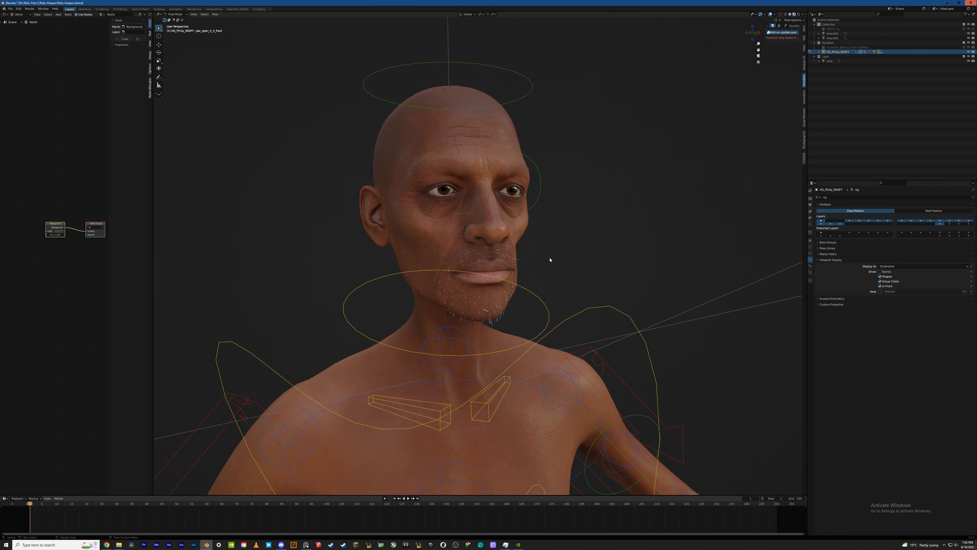
# Return to Object Mode, select the body, and make its Basis shape key active
pyautogui.hotkey('ctrl', 'Tab')
pyautogui.click(416, 128)
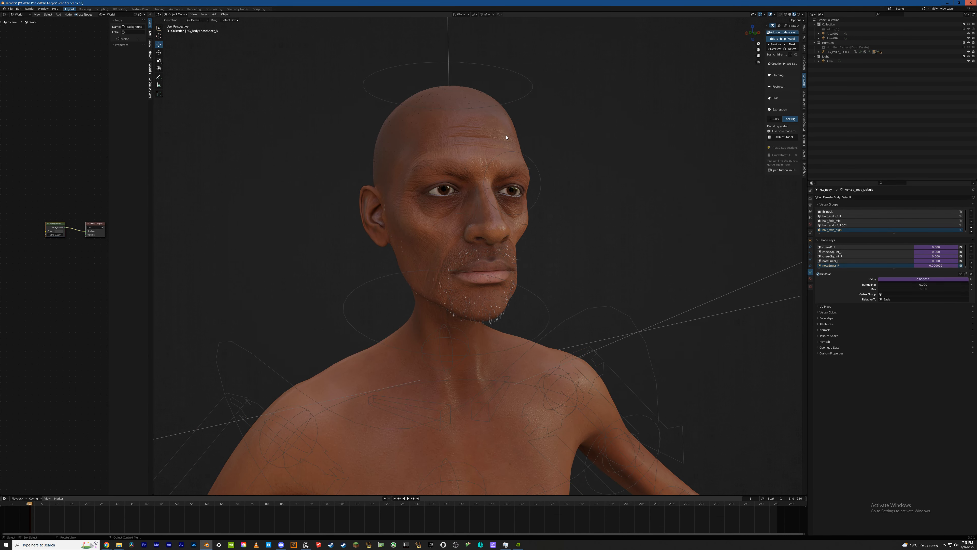
pyautogui.scroll(10, 837, 261)
pyautogui.scroll(2, 837, 261)
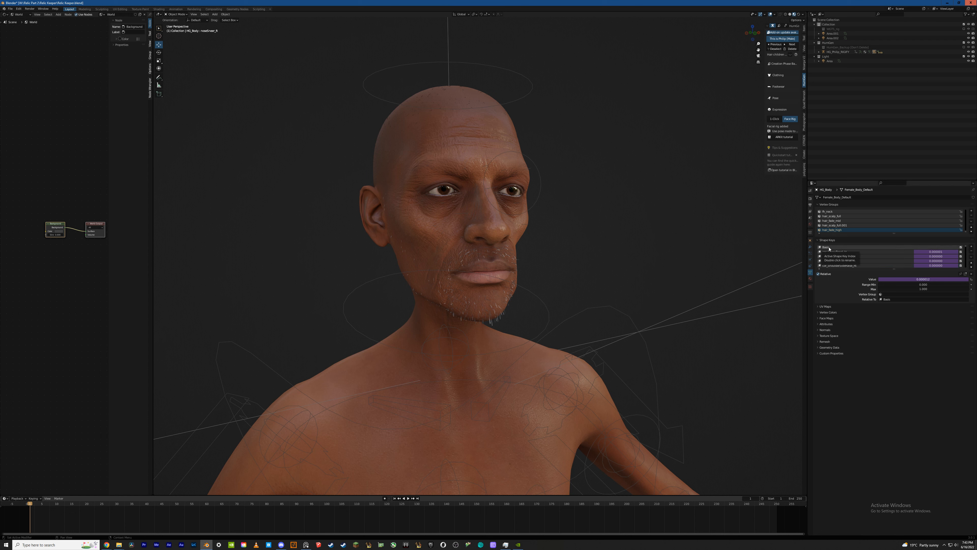
pyautogui.click(829, 248)
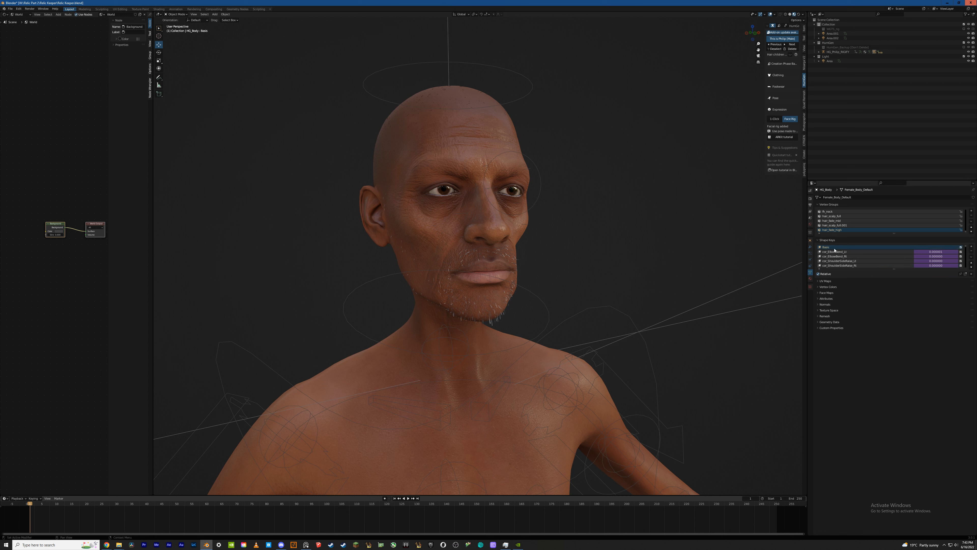
# Switch the body to Sculpt Mode and pull a symmetrical pair of horns out of the forehead with the Grab brush
pyautogui.click(176, 14)
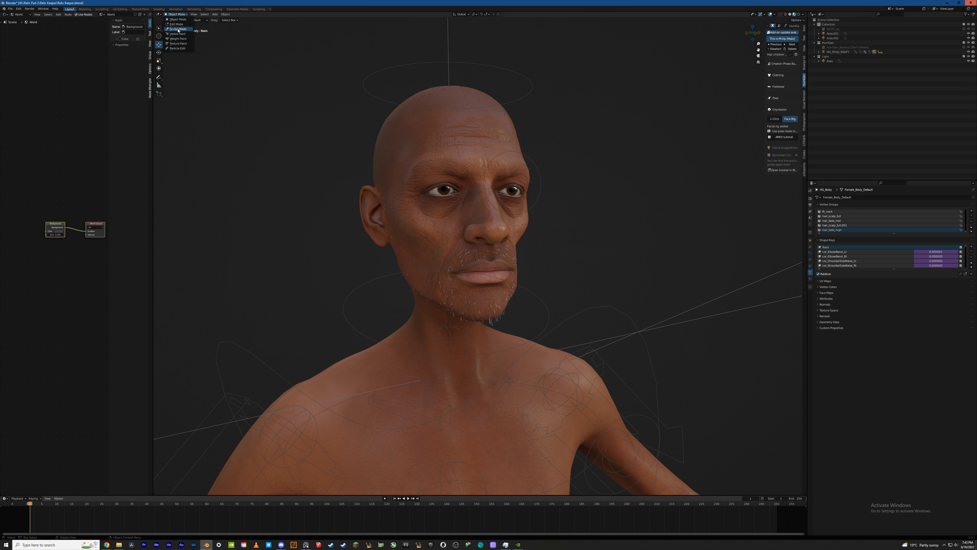
pyautogui.click(178, 29)
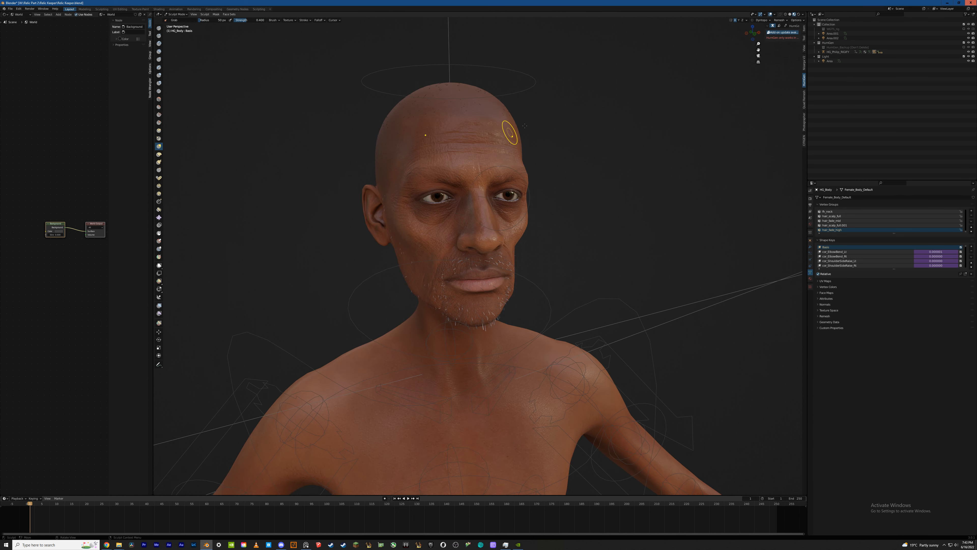
pyautogui.moveTo(572, 114)
pyautogui.mouseDown()
pyautogui.moveTo(599, 95)
pyautogui.moveTo(567, 81)
pyautogui.mouseUp()
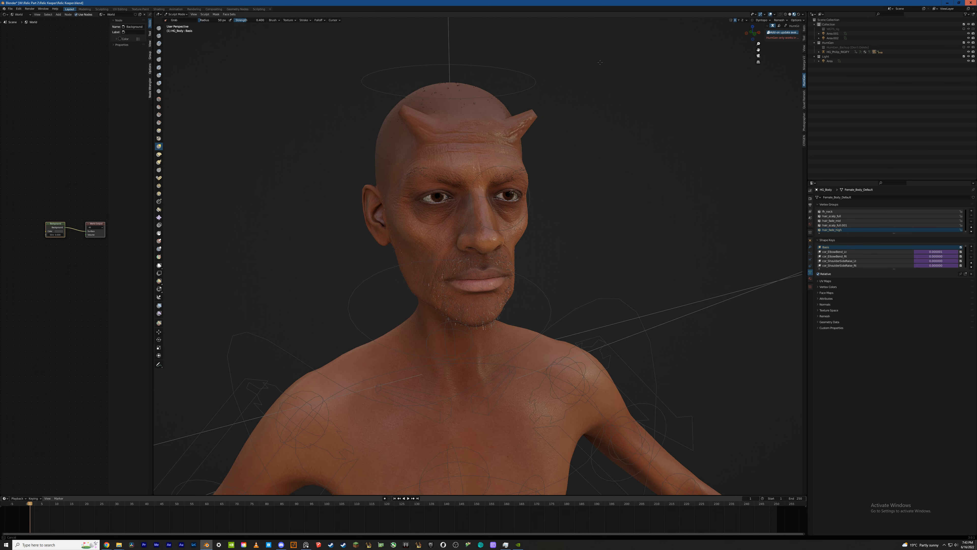
pyautogui.moveTo(496, 121); pyautogui.dragTo(551, 135, button='middle')
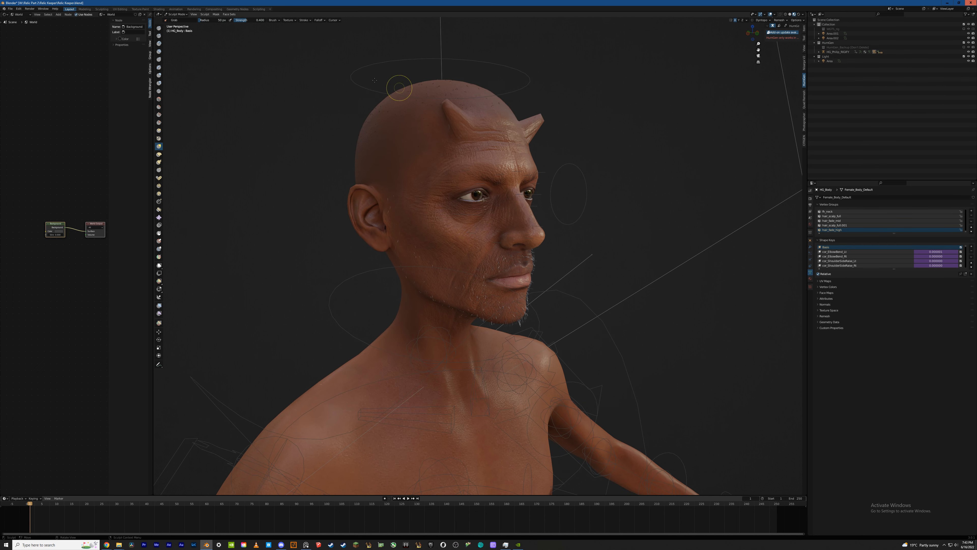
# Put the character's rig in Pose Mode and try moving the jaw-open control on the horned head, cancelling the movement
pyautogui.click(176, 15)
pyautogui.click(177, 20)
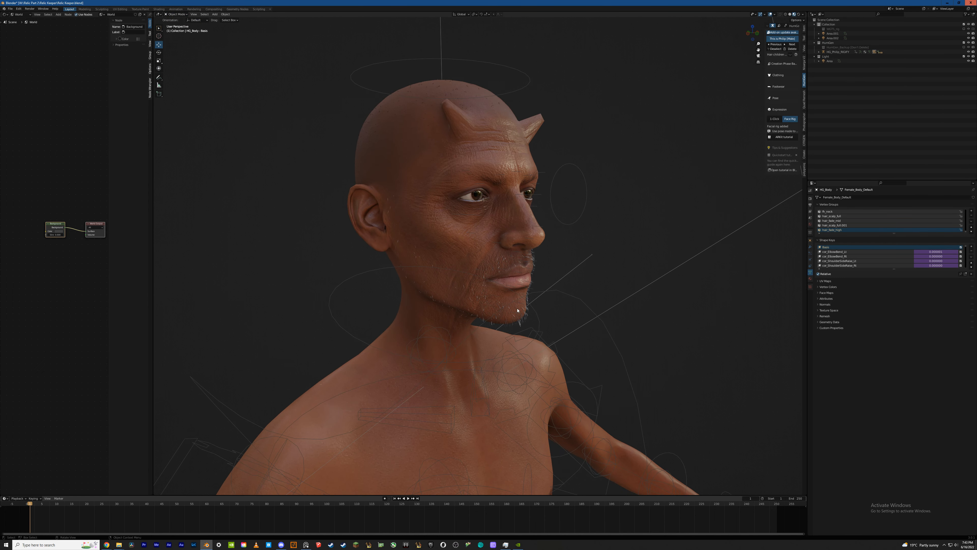
pyautogui.click(515, 314)
pyautogui.hotkey('ctrl', 'Tab')
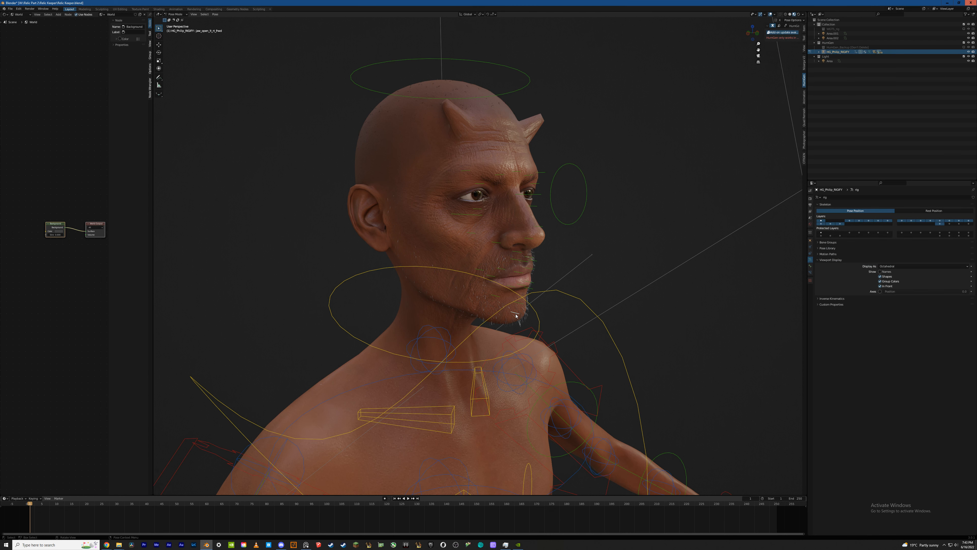
pyautogui.press('g')
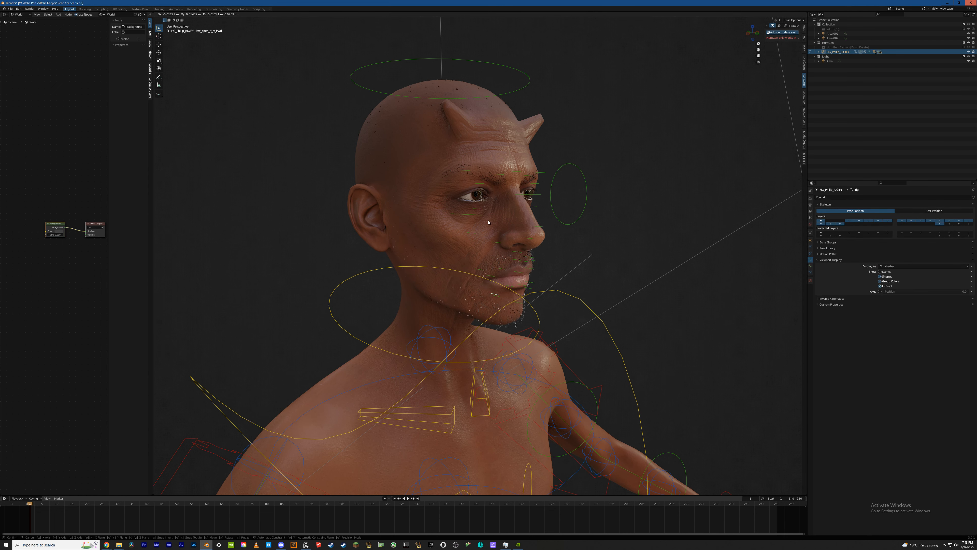
pyautogui.rightClick(508, 175)
pyautogui.click(512, 173)
pyautogui.press('g')
pyautogui.rightClick(517, 140)
pyautogui.moveTo(514, 165); pyautogui.dragTo(504, 166, button='middle')
pyautogui.click(504, 166)
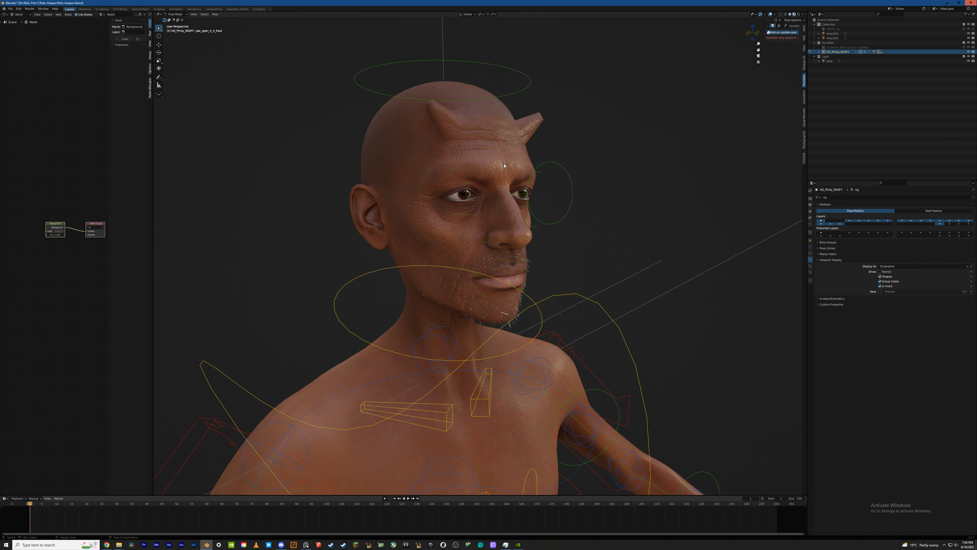
# Return to the body's Sculpt Mode, undo the forehead horns, save the file, and go back to Object Mode
pyautogui.hotkey('ctrl', 'Tab')
pyautogui.click(541, 153)
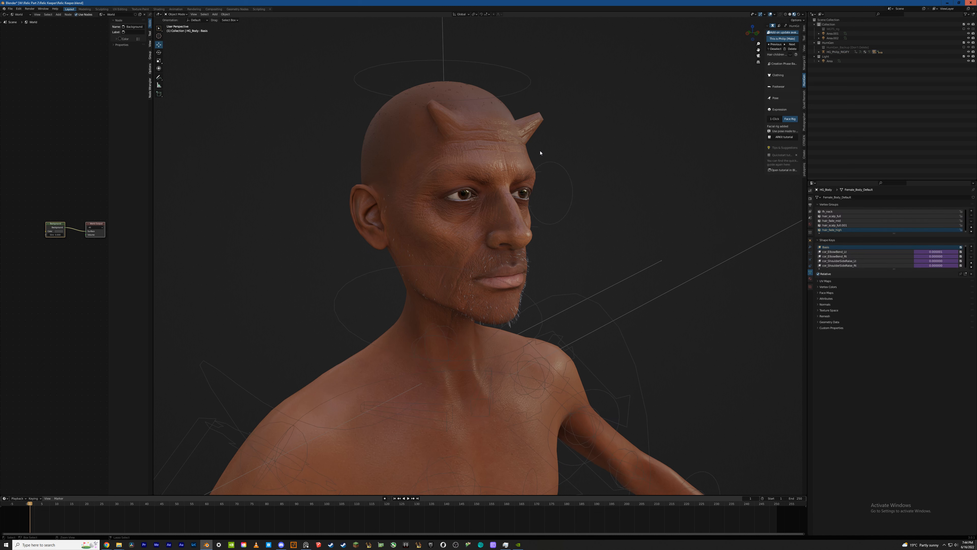
pyautogui.hotkey('ctrl', 'Tab')
pyautogui.hotkey('ctrl', 's')
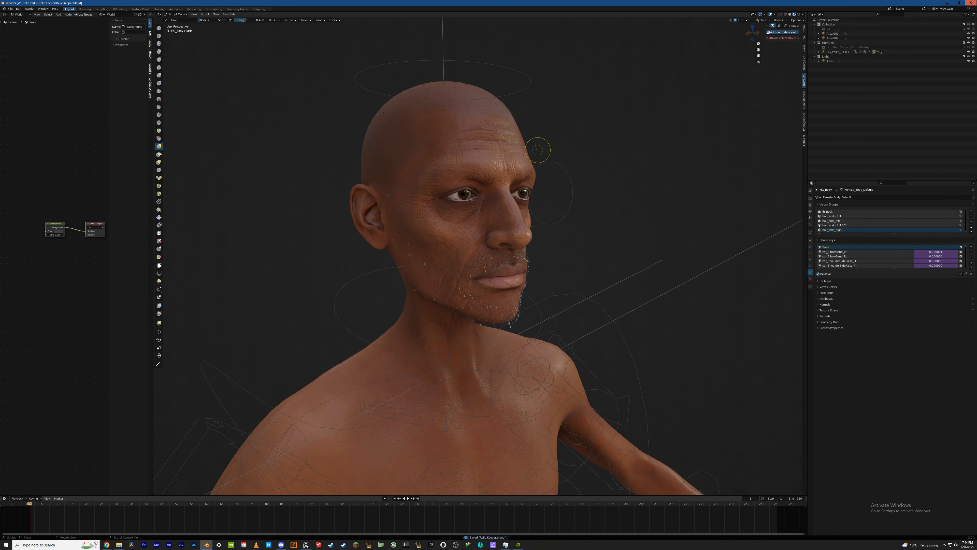
pyautogui.click(178, 14)
pyautogui.click(183, 20)
pyautogui.moveTo(489, 159)
pyautogui.mouseDown(button='middle')
pyautogui.moveTo(472, 164)
pyautogui.moveTo(478, 170)
pyautogui.mouseUp(button='middle')
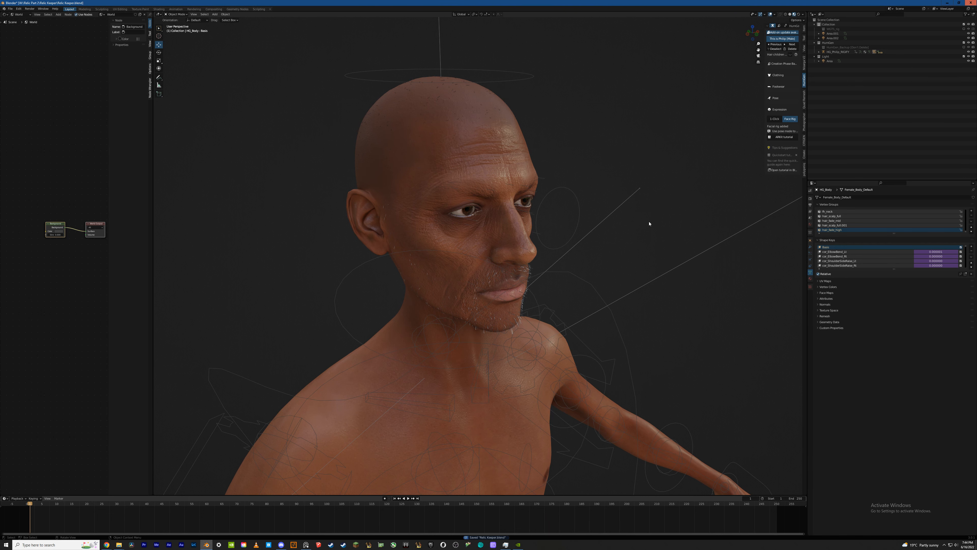
pyautogui.moveTo(452, 204); pyautogui.dragTo(474, 188, button='middle')
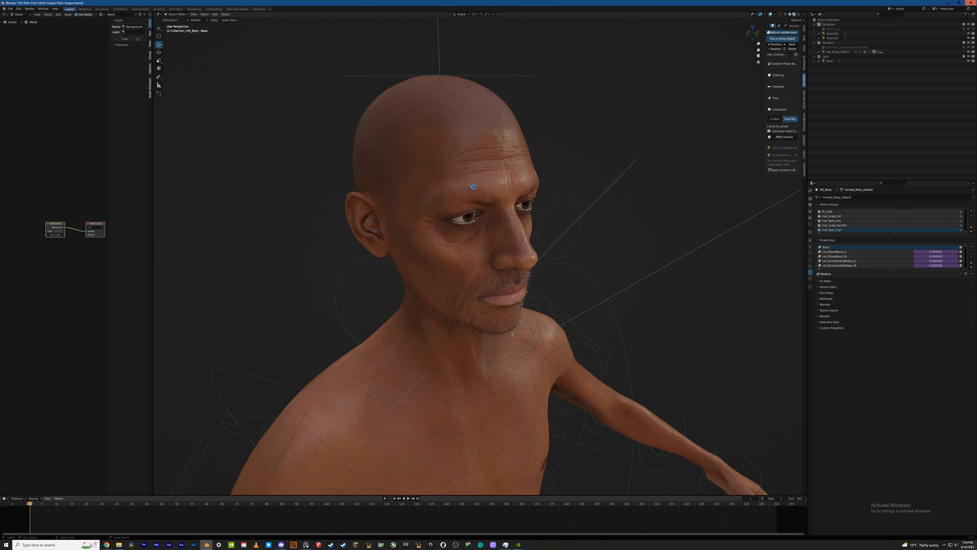
# Hide every body particle system except hair_short_fade in the viewport and make hair_short_fade the active system
pyautogui.click(811, 253)
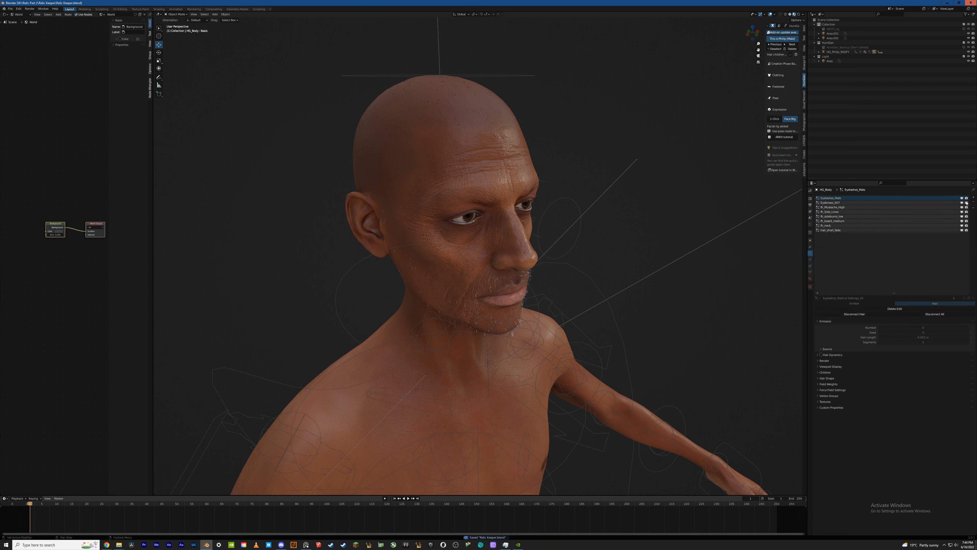
pyautogui.moveTo(962, 200); pyautogui.dragTo(963, 203)
pyautogui.click(835, 231)
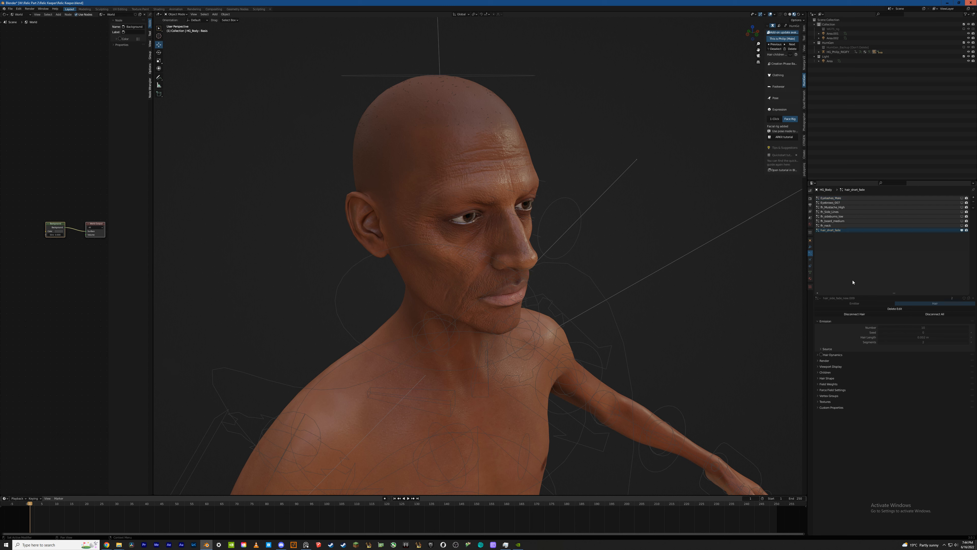
# Set the viewport Display Amount of hair_short_fade's interpolated children to 60, and raise it to match the Render Amount
pyautogui.click(824, 373)
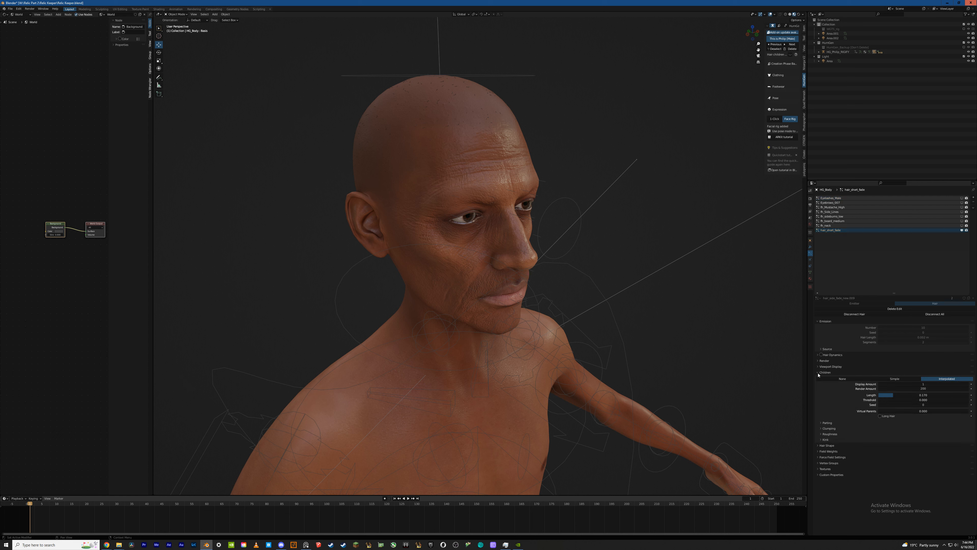
pyautogui.click(921, 384)
pyautogui.write('60')
pyautogui.press('Return')
pyautogui.moveTo(732, 284); pyautogui.dragTo(521, 174, button='middle')
pyautogui.click(904, 384)
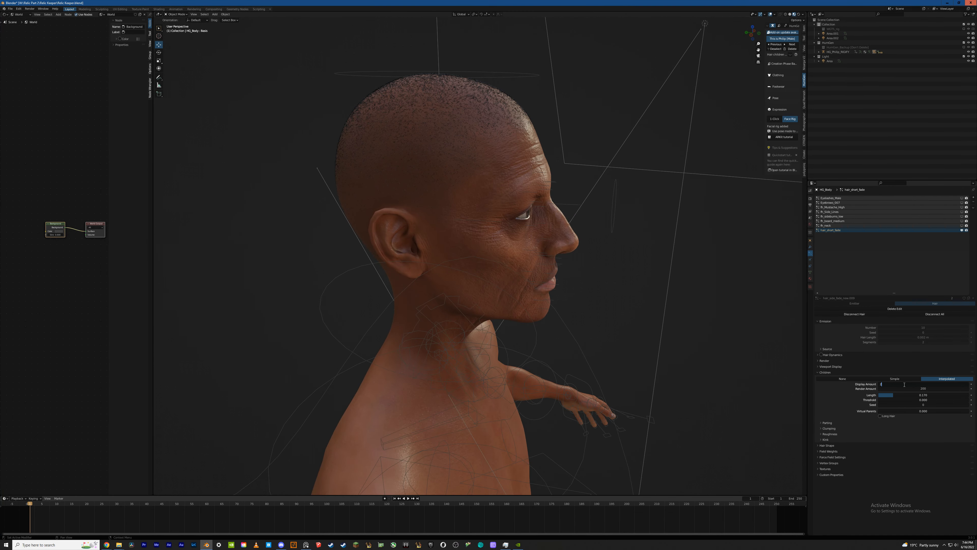
pyautogui.press('Return')
pyautogui.scroll(3, 615, 163)
pyautogui.moveTo(626, 273); pyautogui.dragTo(471, 162, button='middle')
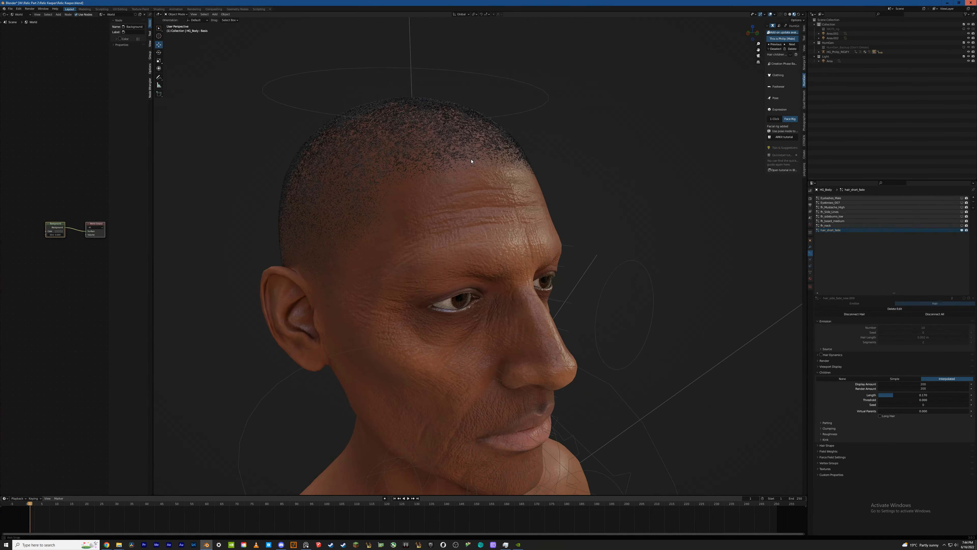
# Lower the Display Amount of hair_short_fade's children to 60 and save the file
pyautogui.moveTo(923, 384); pyautogui.dragTo(881, 384)
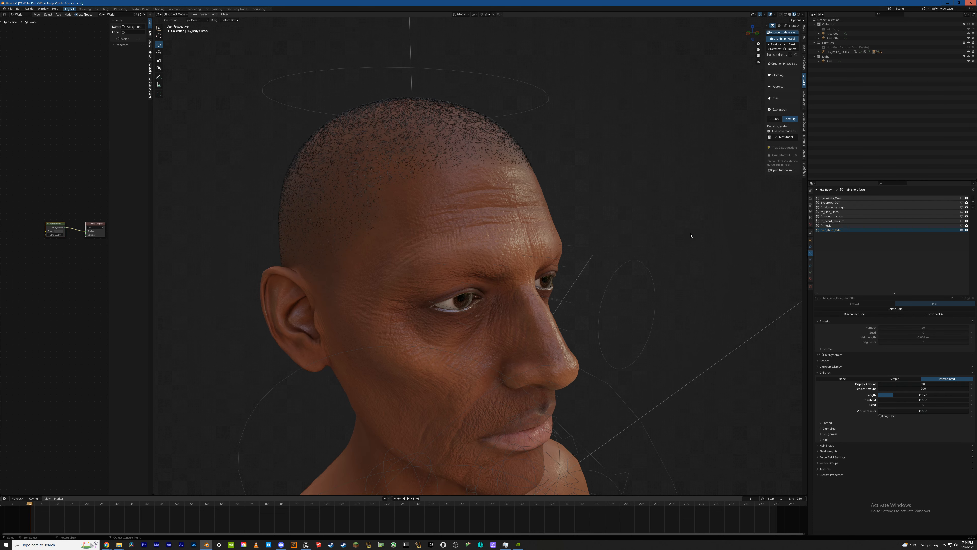
pyautogui.keyDown('shift'); pyautogui.moveTo(691, 236); pyautogui.dragTo(713, 205, button='middle'); pyautogui.keyUp('shift')
pyautogui.hotkey('ctrl', 's')
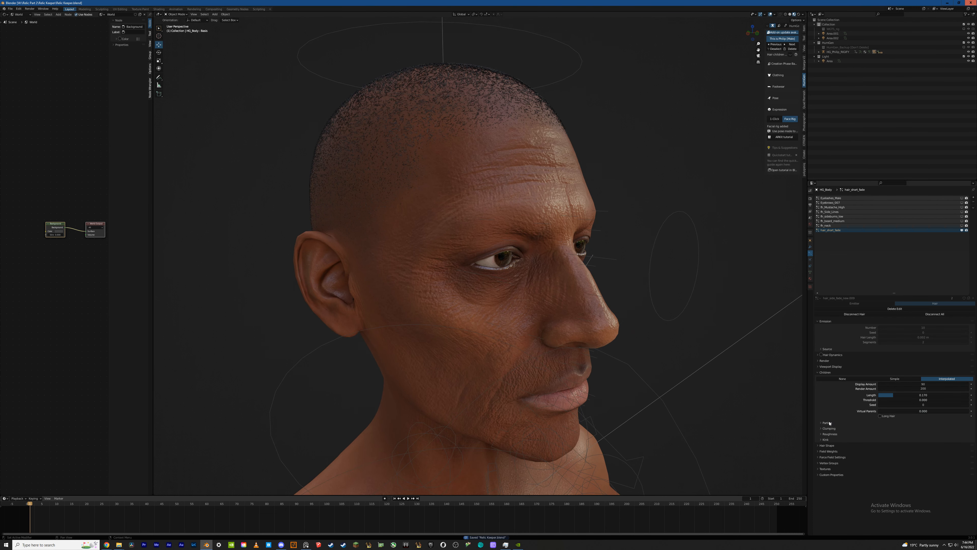
# Reveal the vertex groups that control hair_short_fade and switch the body to Weight Paint mode
pyautogui.click(832, 463)
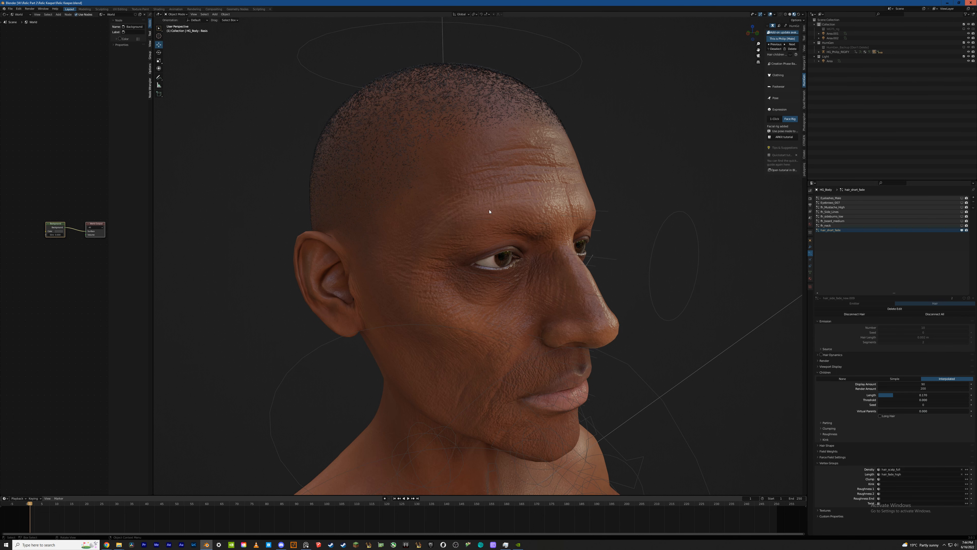
pyautogui.moveTo(533, 126); pyautogui.dragTo(536, 135, button='middle')
pyautogui.scroll(-1, 528, 153)
pyautogui.keyDown('shift'); pyautogui.moveTo(488, 172); pyautogui.dragTo(507, 210, button='middle'); pyautogui.keyUp('shift')
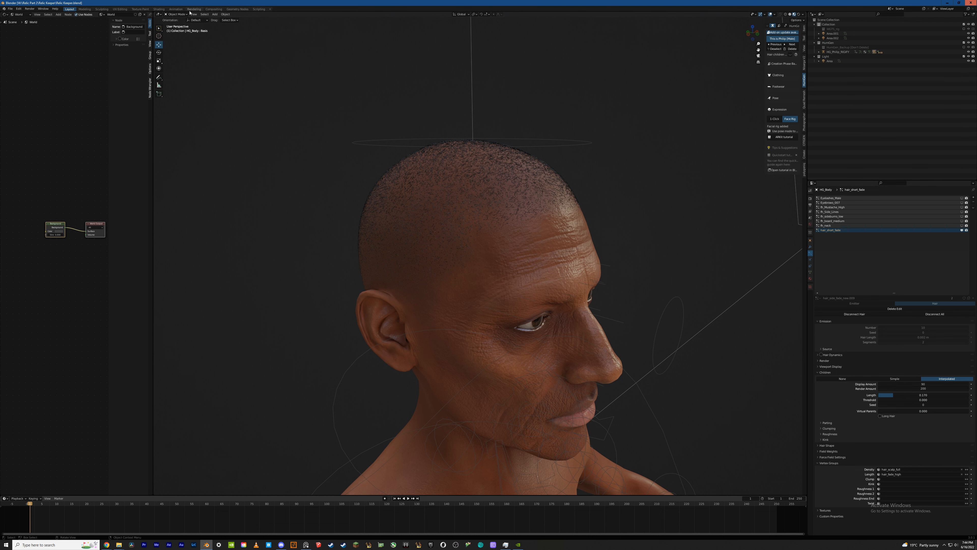
pyautogui.click(178, 15)
pyautogui.click(178, 41)
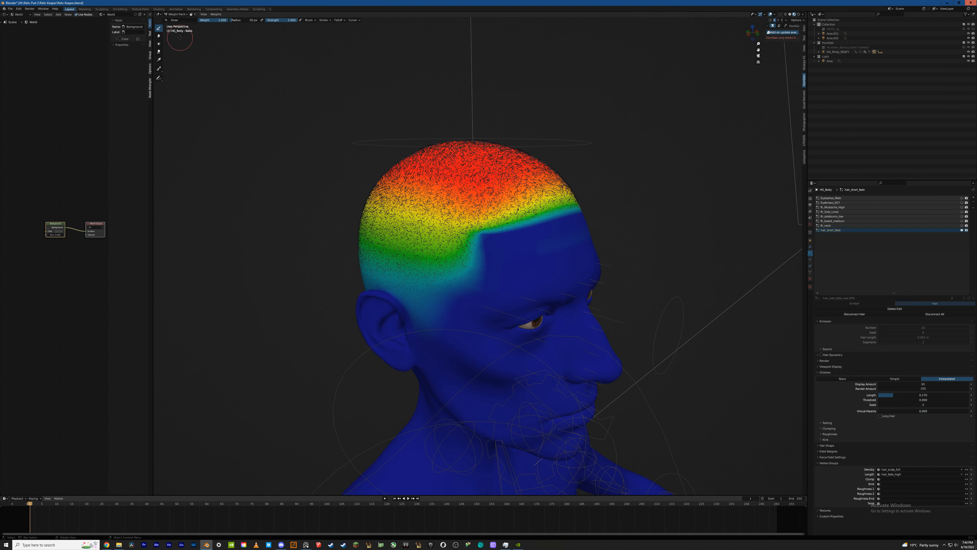
# Enlarge the body's vertex group list and make the hair_scalp_full group active
pyautogui.click(810, 272)
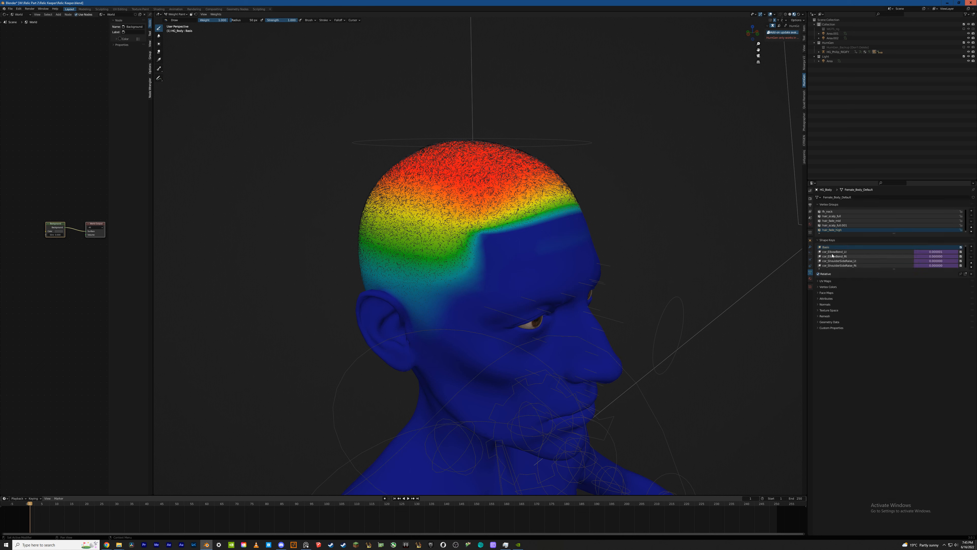
pyautogui.moveTo(893, 232); pyautogui.dragTo(863, 339)
pyautogui.click(833, 331)
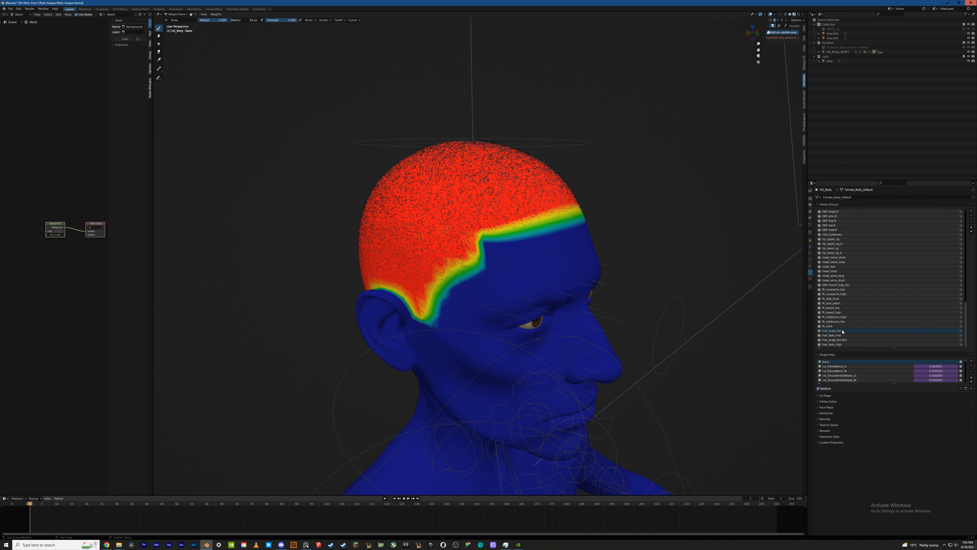
pyautogui.moveTo(437, 208); pyautogui.dragTo(401, 199, button='middle')
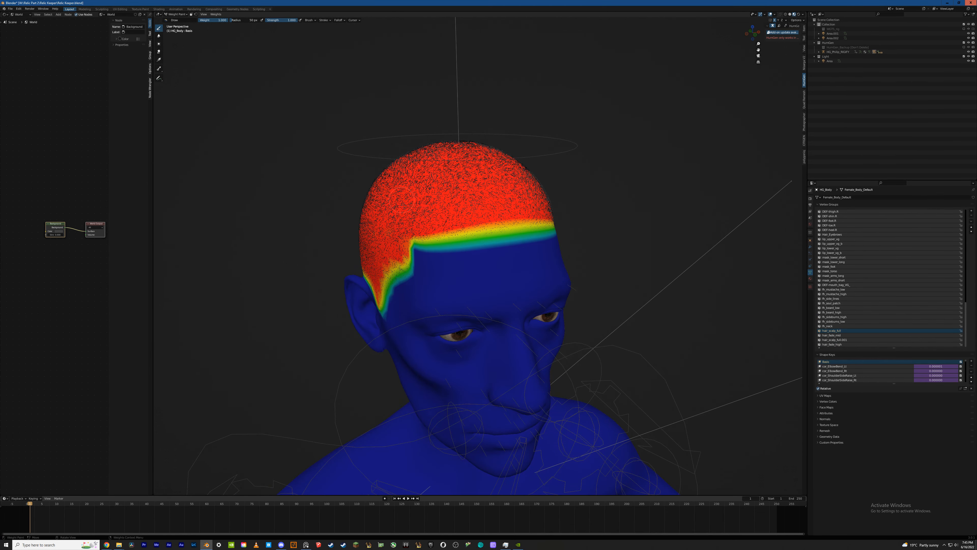
# Erase hair_scalp_full weight along the front hairline above the temple with the Subtract brush, enlarging the brush for broader strokes
pyautogui.click(173, 21)
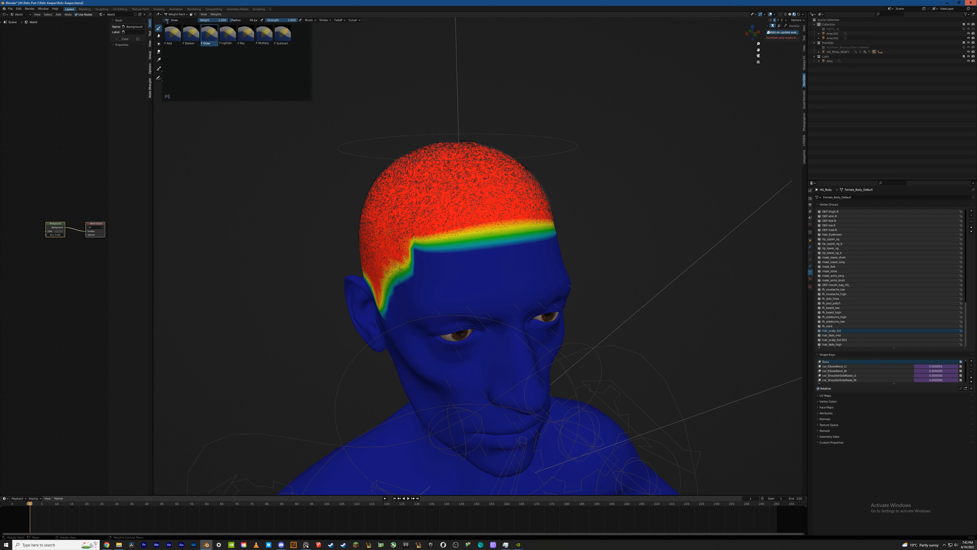
pyautogui.click(282, 34)
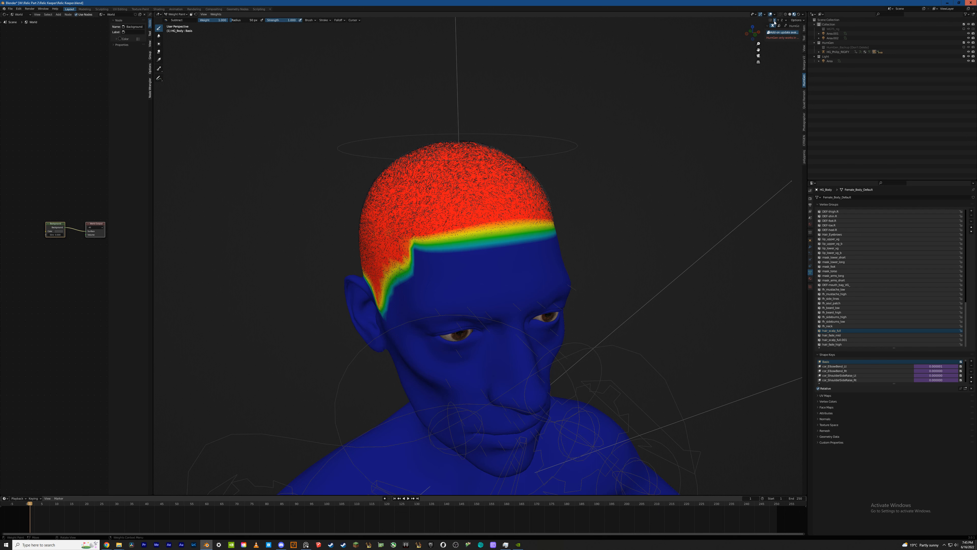
pyautogui.moveTo(516, 162); pyautogui.dragTo(534, 164, button='middle')
pyautogui.scroll(3, 498, 216)
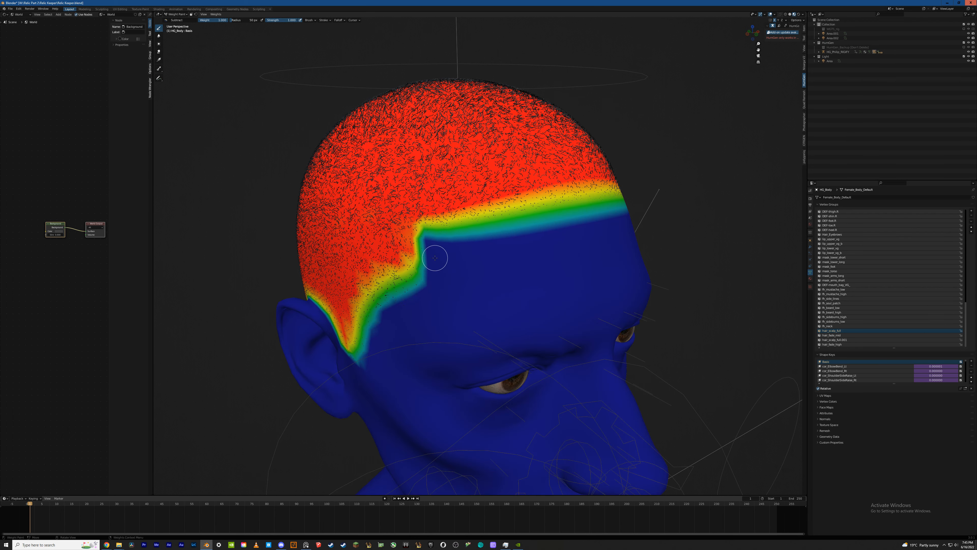
pyautogui.moveTo(436, 251); pyautogui.dragTo(403, 205)
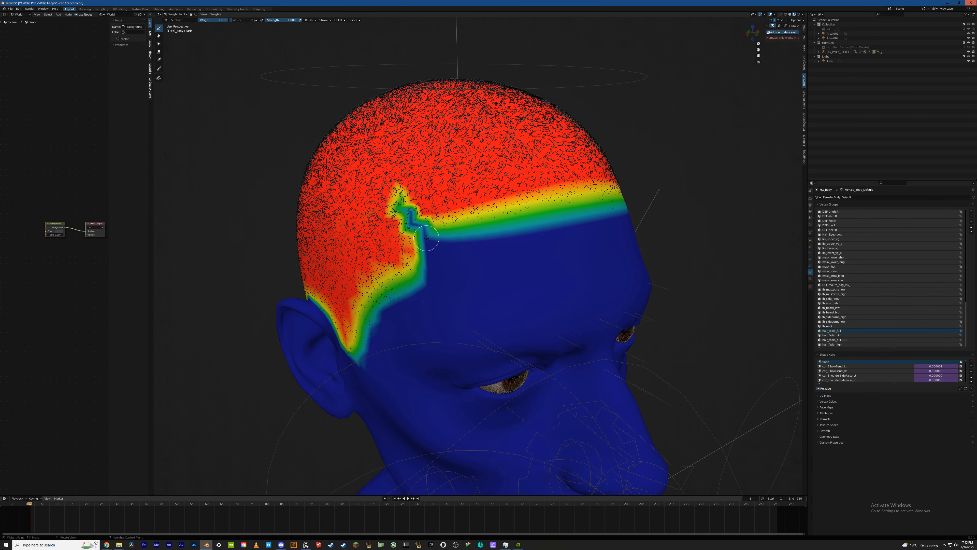
pyautogui.press('f')
pyautogui.moveTo(432, 235)
pyautogui.mouseDown()
pyautogui.moveTo(402, 199)
pyautogui.moveTo(427, 194)
pyautogui.moveTo(502, 223)
pyautogui.mouseUp()
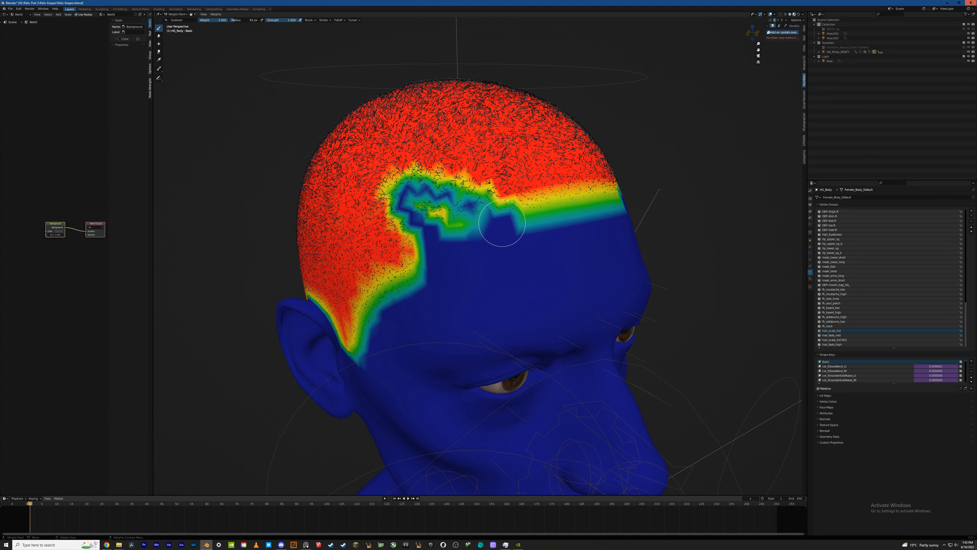
pyautogui.moveTo(440, 222); pyautogui.dragTo(472, 221)
pyautogui.moveTo(471, 221)
pyautogui.mouseDown(button='middle')
pyautogui.moveTo(532, 221)
pyautogui.moveTo(458, 208)
pyautogui.mouseUp(button='middle')
pyautogui.moveTo(376, 196)
pyautogui.mouseDown(button='middle')
pyautogui.moveTo(561, 207)
pyautogui.moveTo(447, 192)
pyautogui.moveTo(397, 245)
pyautogui.moveTo(497, 239)
pyautogui.mouseUp(button='middle')
# Return to Object Mode to inspect the receding hairline and save the file
pyautogui.click(179, 15)
pyautogui.click(178, 21)
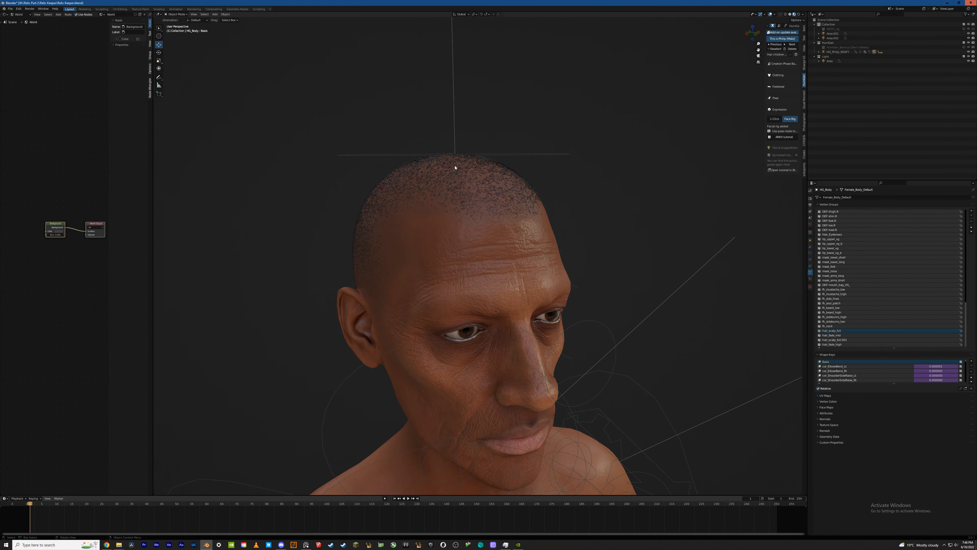
pyautogui.moveTo(456, 166); pyautogui.dragTo(518, 194, button='middle')
pyautogui.hotkey('ctrl', 's')
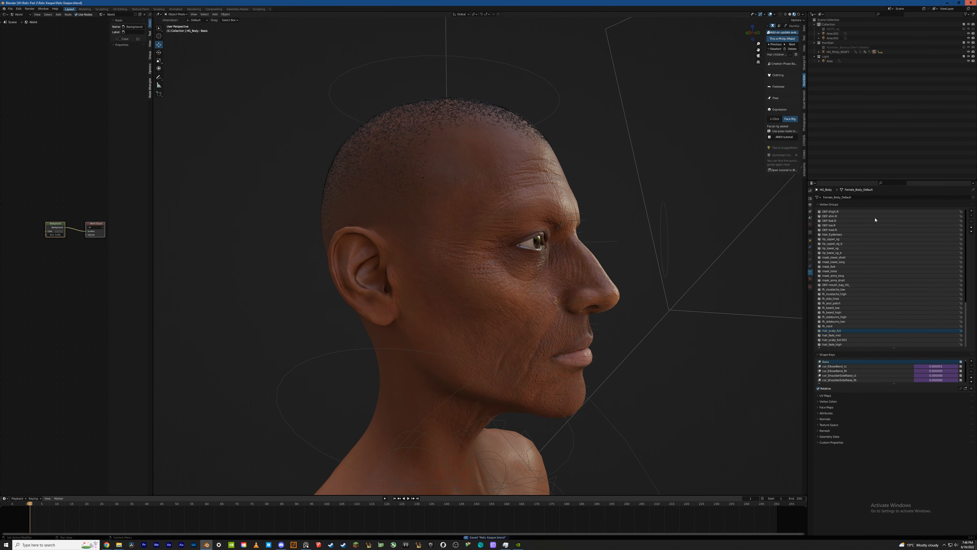
# Show all the body's particle systems in the viewport again and turn on the hair children to inspect the full hair and beard
pyautogui.click(811, 253)
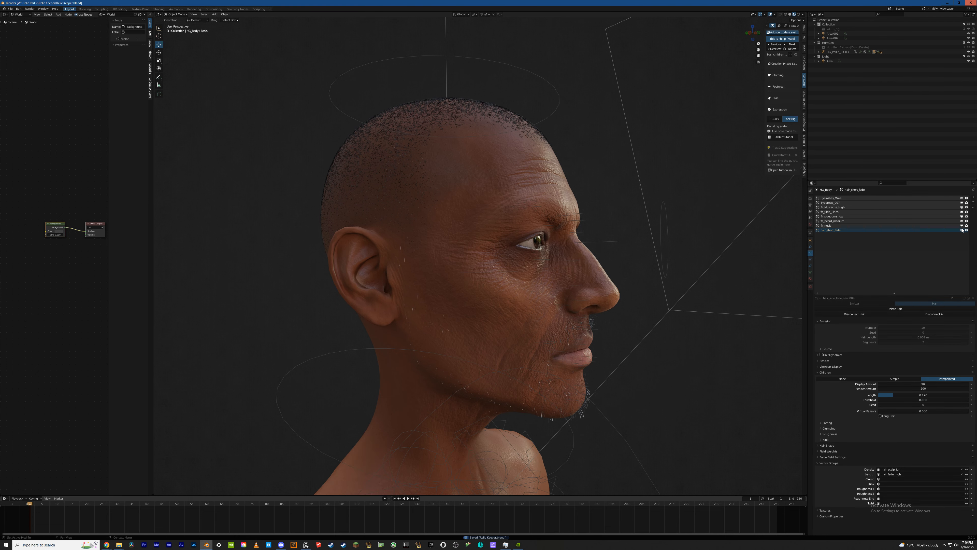
pyautogui.moveTo(648, 308); pyautogui.dragTo(609, 298, button='middle')
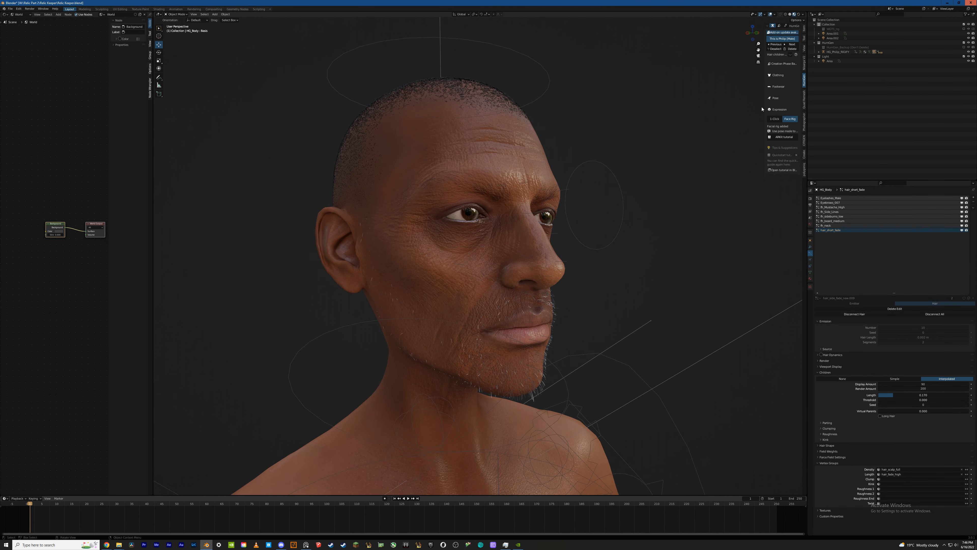
pyautogui.click(789, 55)
pyautogui.click(790, 55)
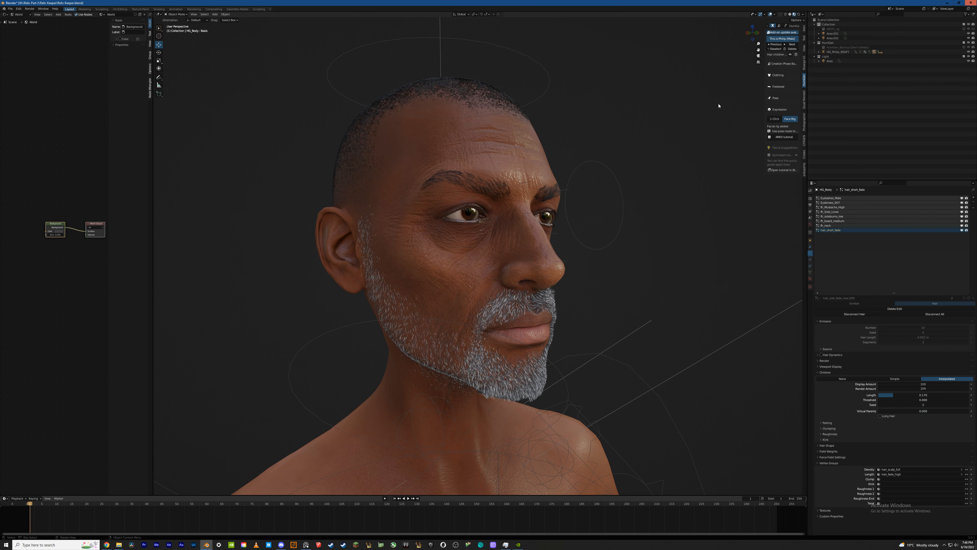
pyautogui.moveTo(716, 103); pyautogui.dragTo(759, 92, button='middle')
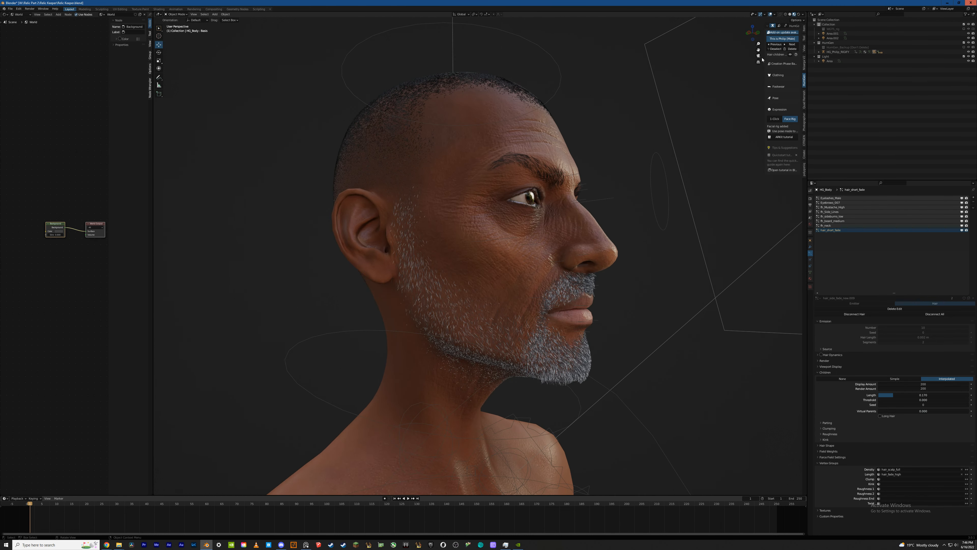
pyautogui.moveTo(765, 56); pyautogui.dragTo(764, 60)
pyautogui.moveTo(620, 167); pyautogui.dragTo(457, 98, button='middle')
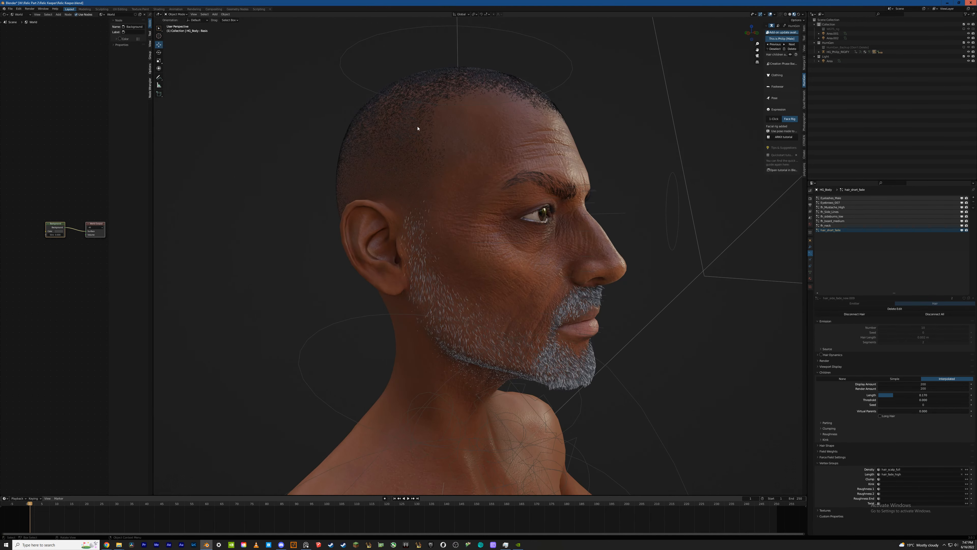
pyautogui.moveTo(423, 196)
pyautogui.mouseDown(button='middle')
pyautogui.moveTo(362, 204)
pyautogui.moveTo(421, 207)
pyautogui.moveTo(408, 208)
pyautogui.mouseUp(button='middle')
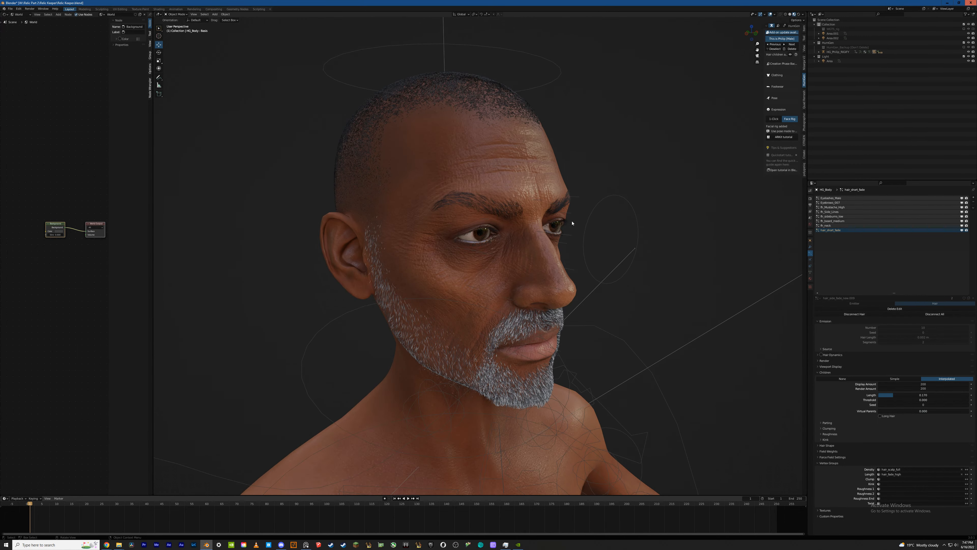
pyautogui.moveTo(572, 223); pyautogui.dragTo(504, 292, button='middle')
pyautogui.moveTo(464, 187); pyautogui.dragTo(447, 170, button='middle')
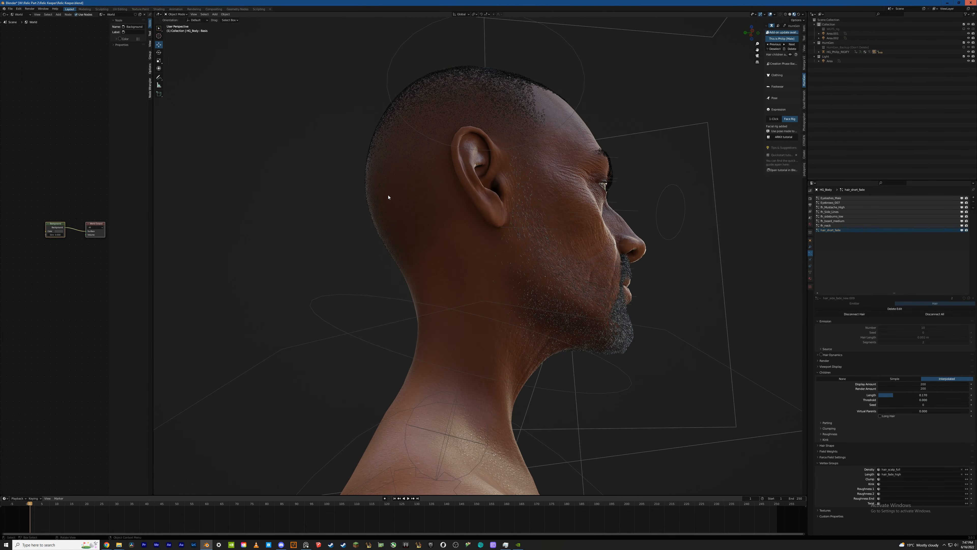
# Hide every particle system except hair_short_fade in the viewport and set its children Display Amount to 60
pyautogui.moveTo(389, 196); pyautogui.dragTo(423, 222, button='middle')
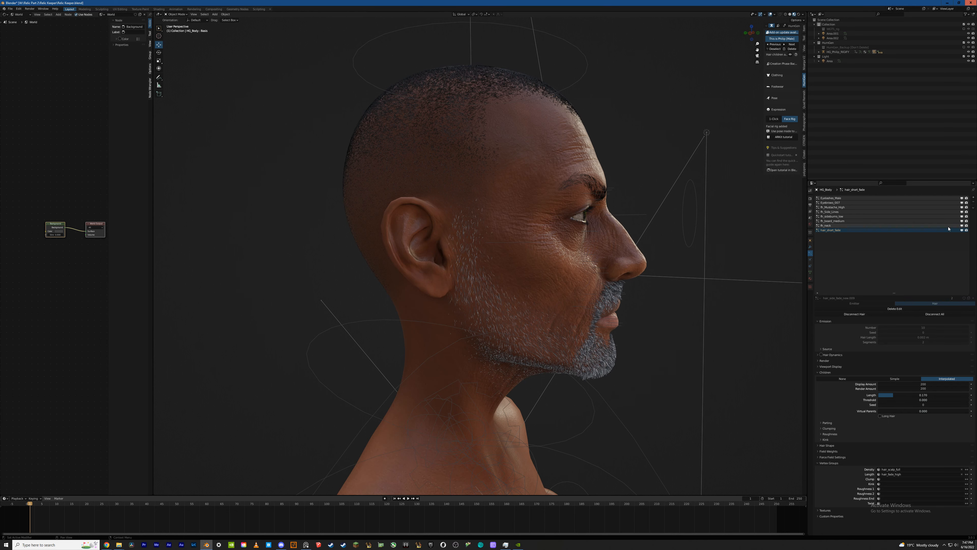
pyautogui.click(963, 198)
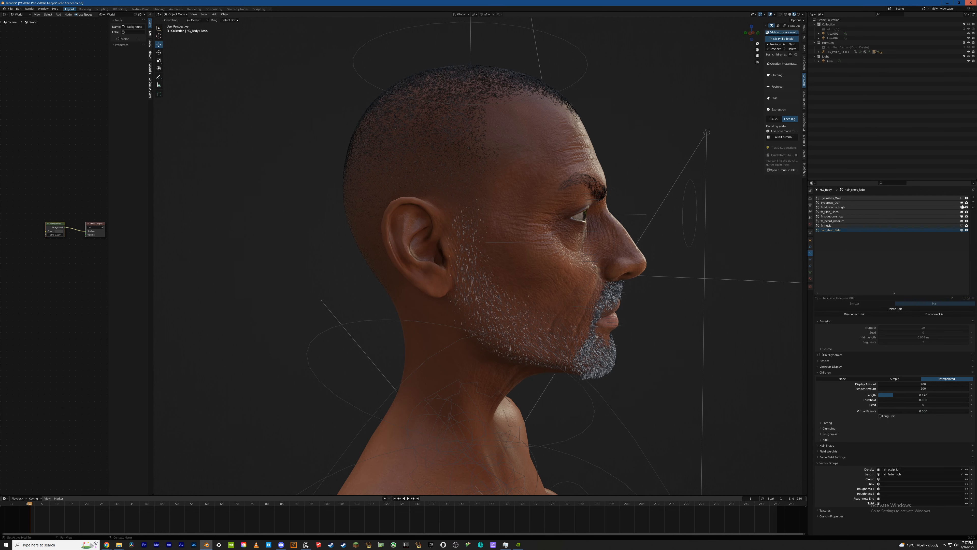
pyautogui.click(962, 207)
pyautogui.click(963, 221)
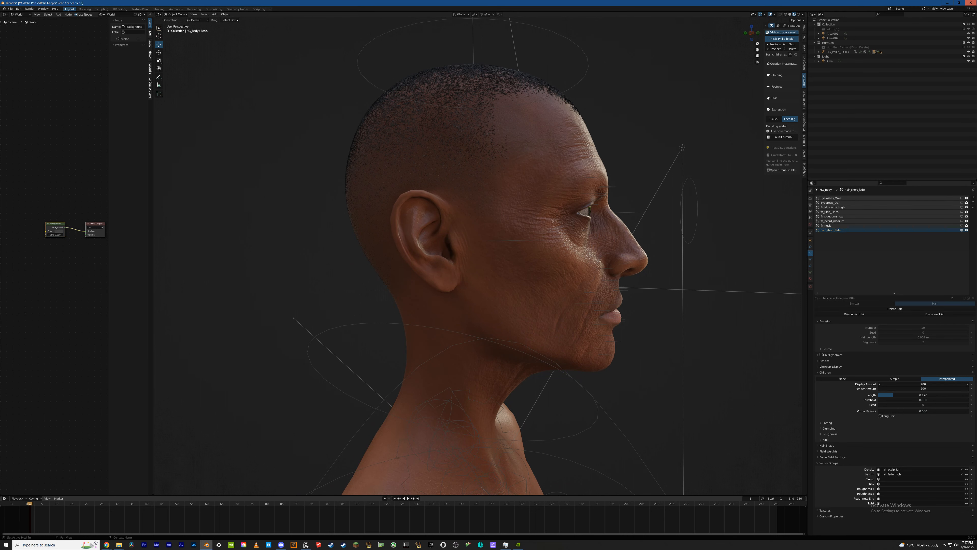
pyautogui.write('60')
pyautogui.press('Return')
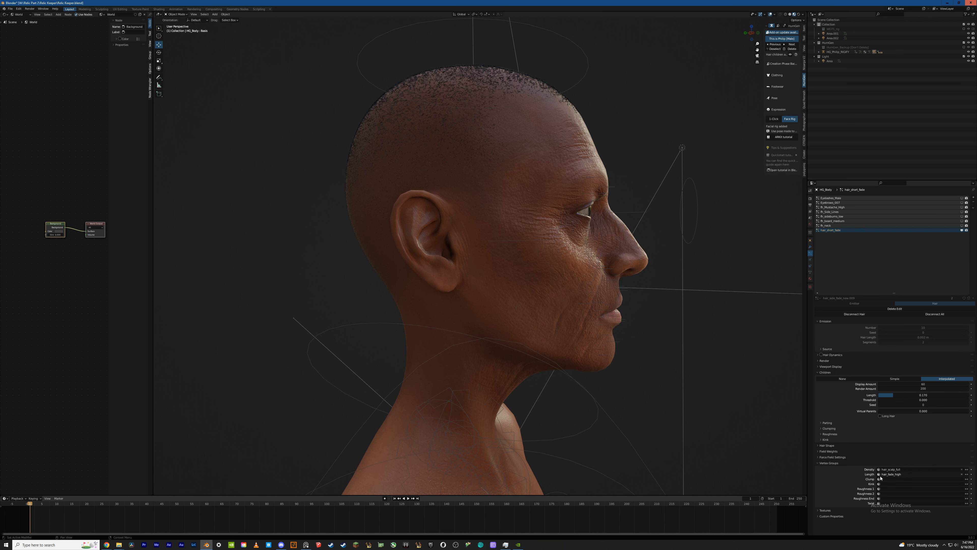
# Put the body in Weight Paint mode and make the hair_fade_high vertex group active
pyautogui.moveTo(587, 247); pyautogui.dragTo(507, 93, button='middle')
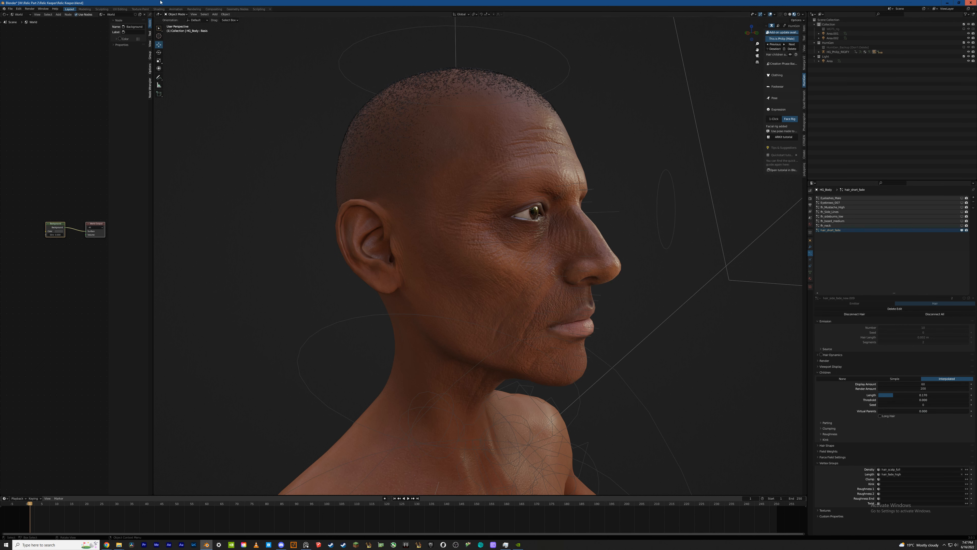
pyautogui.click(174, 14)
pyautogui.click(180, 39)
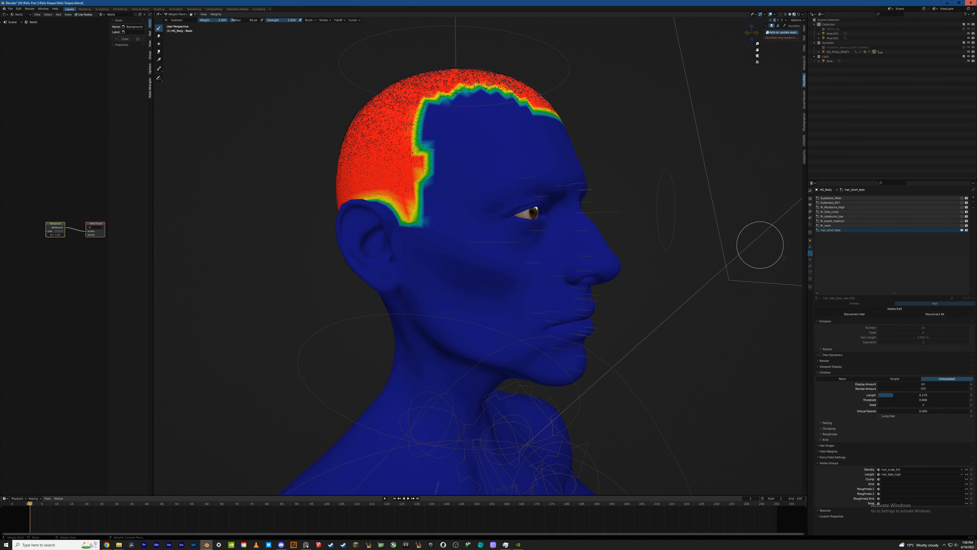
pyautogui.click(811, 273)
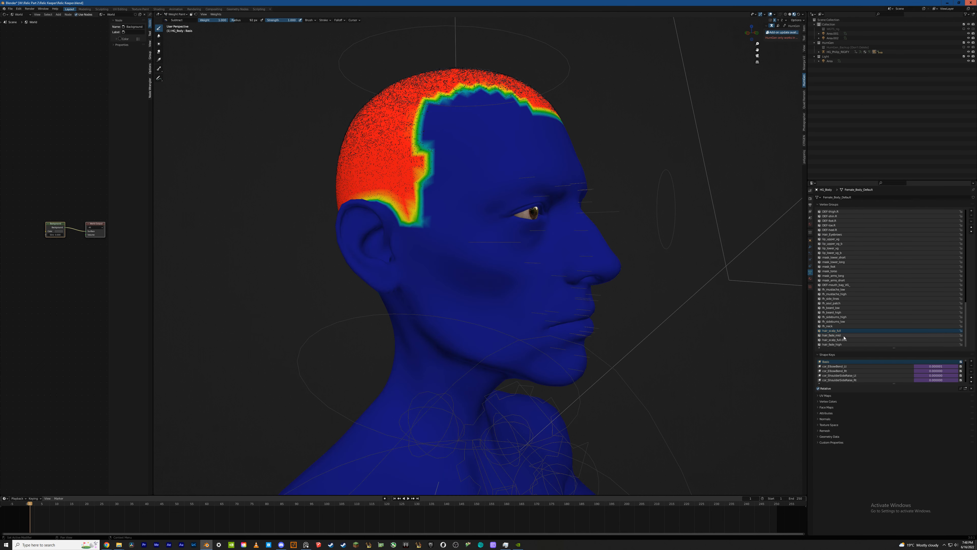
pyautogui.click(842, 344)
pyautogui.moveTo(432, 175)
pyautogui.mouseDown(button='middle')
pyautogui.moveTo(465, 175)
pyautogui.moveTo(445, 194)
pyautogui.moveTo(600, 150)
pyautogui.mouseUp(button='middle')
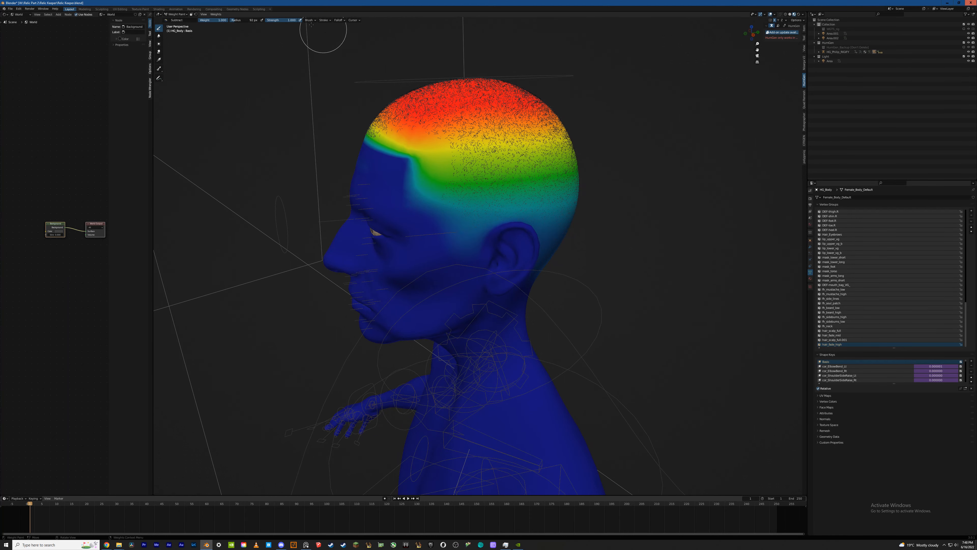
# Paint full hair_fade_high weight with the Add brush from the temple hairline around the ear to behind it
pyautogui.click(170, 17)
pyautogui.click(173, 34)
pyautogui.moveTo(408, 165); pyautogui.dragTo(426, 159, button='middle')
pyautogui.moveTo(442, 133)
pyautogui.mouseDown()
pyautogui.moveTo(471, 197)
pyautogui.moveTo(533, 191)
pyautogui.mouseUp()
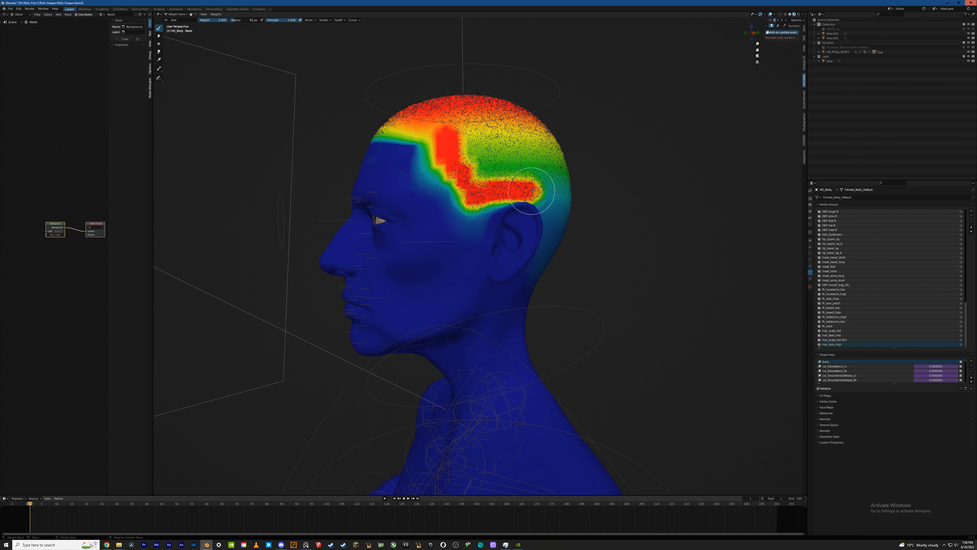
pyautogui.moveTo(533, 191); pyautogui.dragTo(478, 186, button='middle')
pyautogui.moveTo(478, 186); pyautogui.dragTo(494, 233)
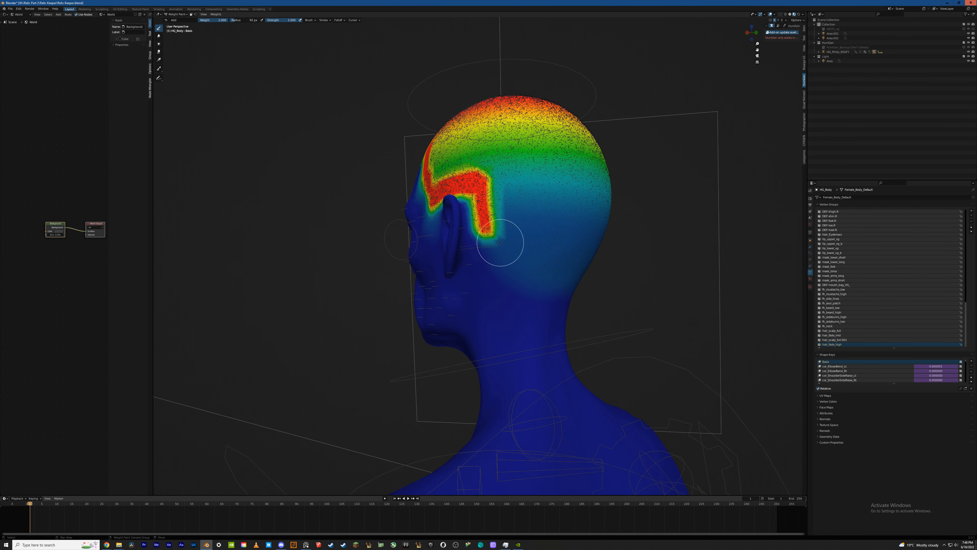
pyautogui.keyDown('shift'); pyautogui.moveTo(499, 242); pyautogui.dragTo(497, 163, button='middle'); pyautogui.keyUp('shift')
pyautogui.moveTo(477, 254)
pyautogui.mouseDown()
pyautogui.moveTo(508, 270)
pyautogui.moveTo(503, 242)
pyautogui.mouseUp()
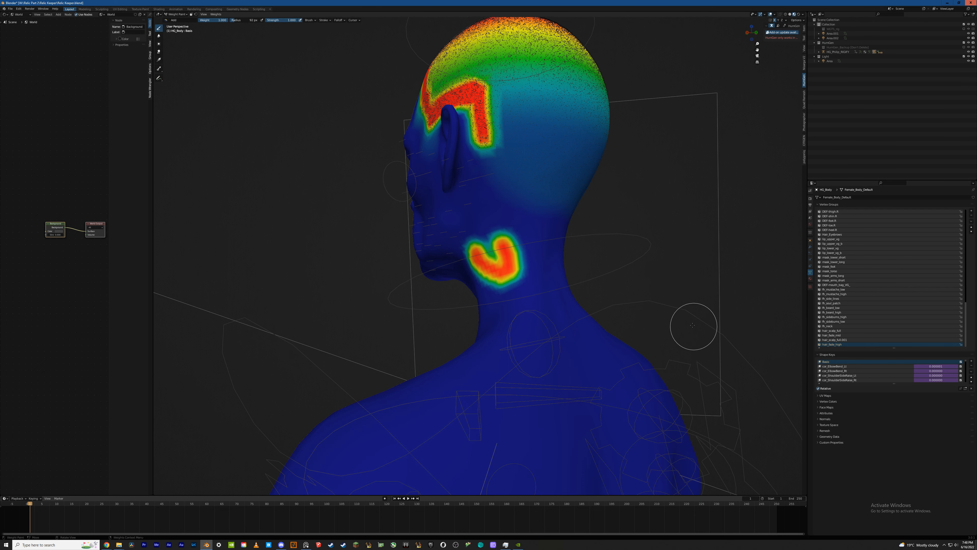
pyautogui.moveTo(692, 326)
pyautogui.mouseDown(button='middle')
pyautogui.moveTo(496, 244)
pyautogui.moveTo(534, 211)
pyautogui.moveTo(567, 212)
pyautogui.mouseUp(button='middle')
pyautogui.hotkey('ctrl', 'z')
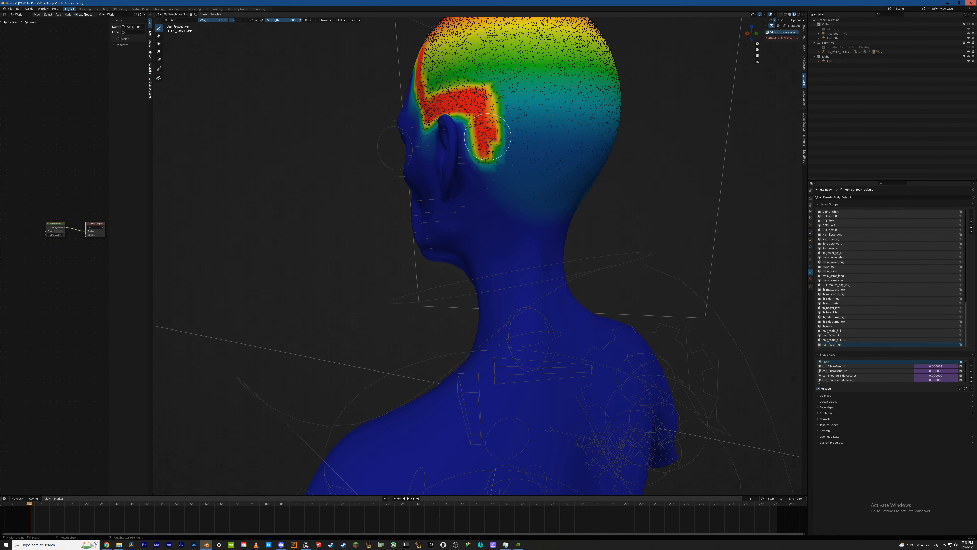
# Paint full hair_fade_high weight from behind the ear along the nape and up the back of the head
pyautogui.moveTo(491, 152)
pyautogui.mouseDown()
pyautogui.moveTo(514, 187)
pyautogui.moveTo(559, 202)
pyautogui.moveTo(577, 196)
pyautogui.moveTo(554, 183)
pyautogui.moveTo(579, 177)
pyautogui.moveTo(578, 163)
pyautogui.moveTo(578, 186)
pyautogui.moveTo(584, 157)
pyautogui.mouseUp()
pyautogui.moveTo(584, 157)
pyautogui.mouseDown(button='middle')
pyautogui.moveTo(555, 151)
pyautogui.moveTo(546, 164)
pyautogui.mouseUp(button='middle')
pyautogui.moveTo(569, 184)
pyautogui.mouseDown()
pyautogui.moveTo(570, 204)
pyautogui.moveTo(569, 112)
pyautogui.moveTo(585, 180)
pyautogui.moveTo(543, 147)
pyautogui.moveTo(533, 192)
pyautogui.moveTo(508, 227)
pyautogui.moveTo(493, 231)
pyautogui.moveTo(466, 171)
pyautogui.mouseUp()
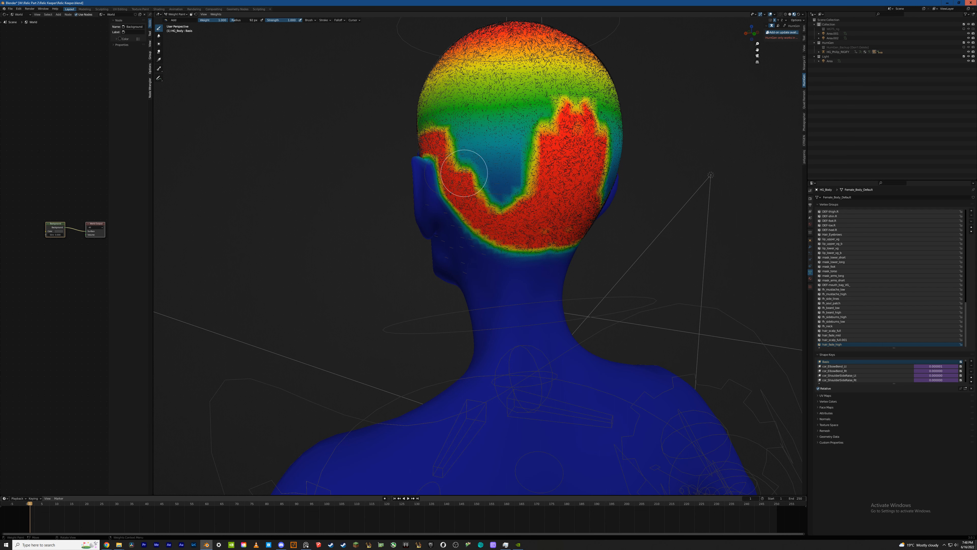
# Blend the painted weight edges on the back of the head with the Average brush
pyautogui.click(159, 45)
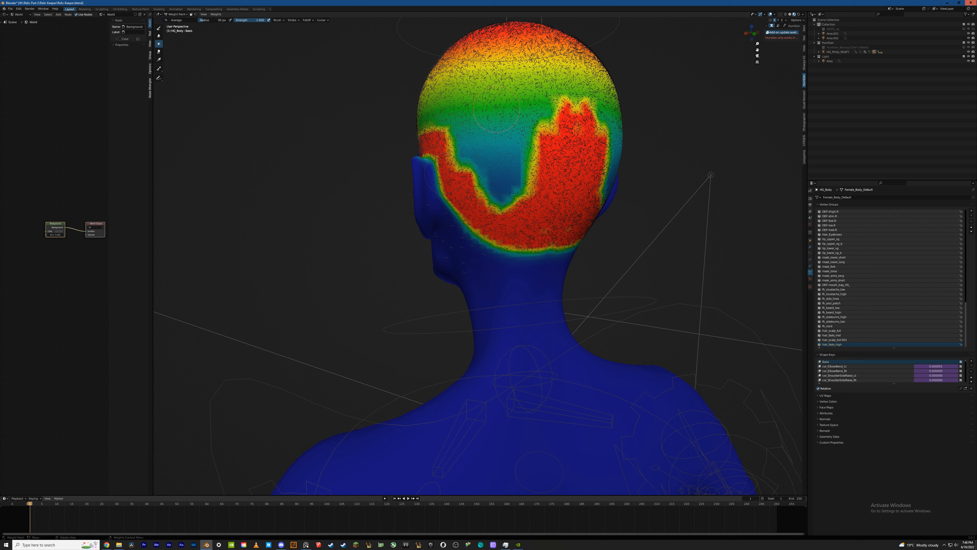
pyautogui.moveTo(574, 127)
pyautogui.mouseDown()
pyautogui.moveTo(573, 150)
pyautogui.moveTo(571, 112)
pyautogui.moveTo(578, 139)
pyautogui.moveTo(565, 152)
pyautogui.moveTo(545, 149)
pyautogui.moveTo(589, 162)
pyautogui.moveTo(569, 174)
pyautogui.moveTo(504, 154)
pyautogui.mouseUp()
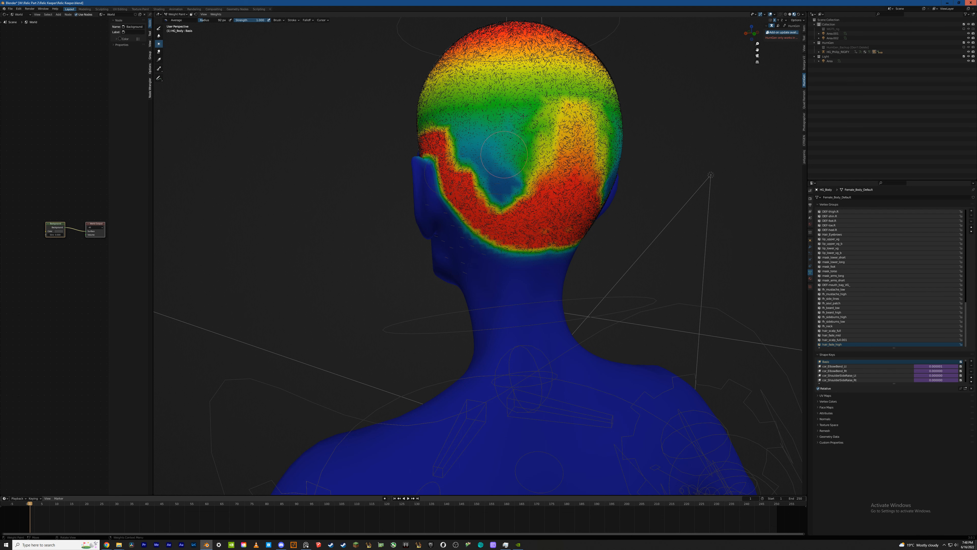
pyautogui.moveTo(501, 141); pyautogui.dragTo(498, 135, button='middle')
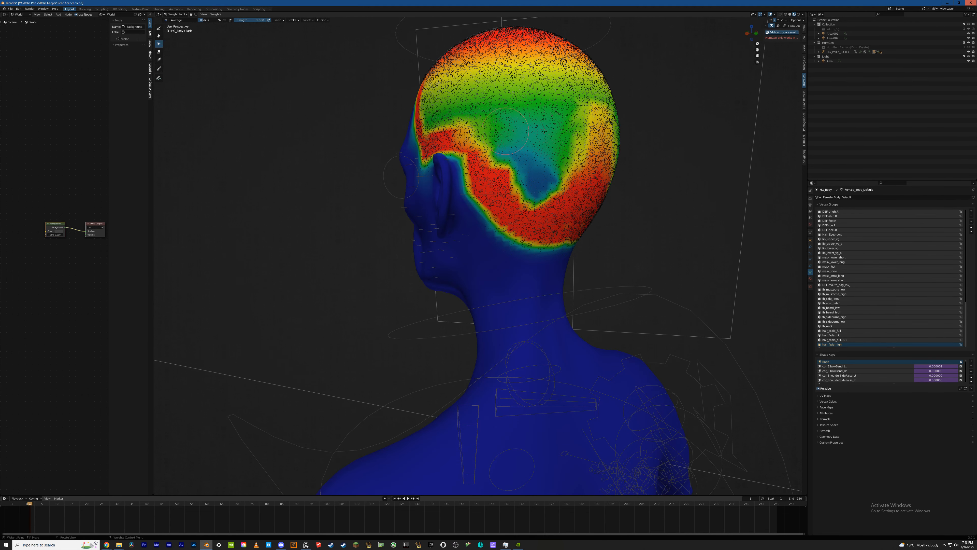
pyautogui.moveTo(503, 165); pyautogui.dragTo(545, 182)
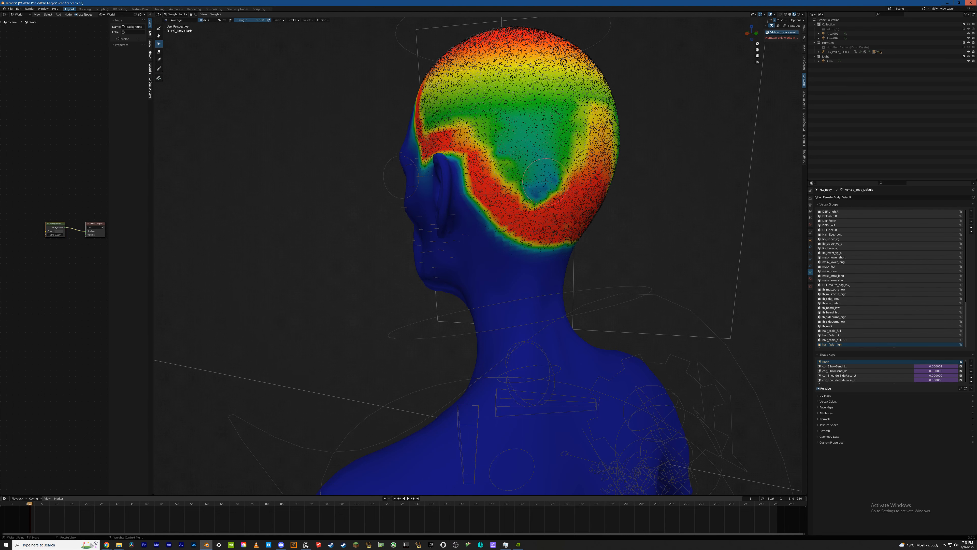
# Fill the rest of the scalp with full hair_fade_high weight using the Add draw brush
pyautogui.click(158, 28)
pyautogui.moveTo(512, 181); pyautogui.dragTo(478, 185, button='middle')
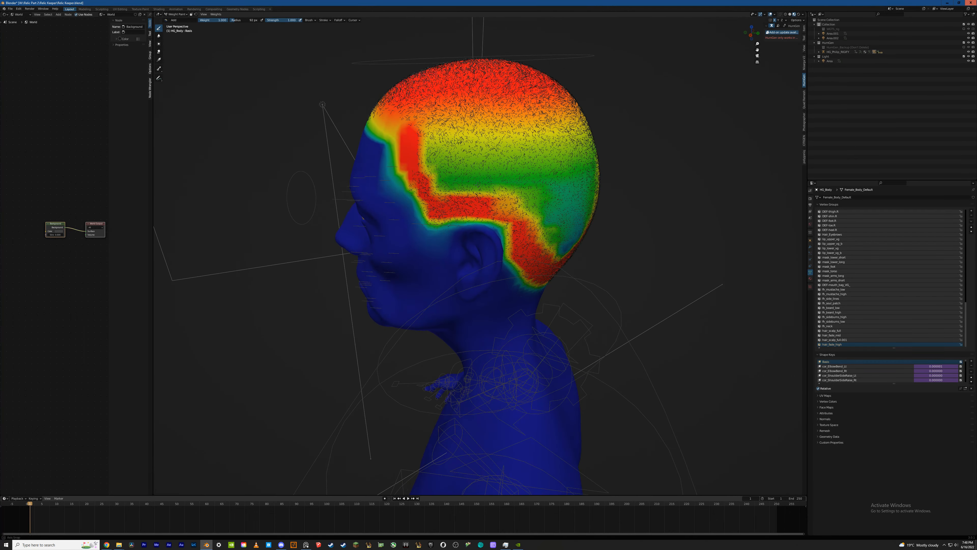
pyautogui.moveTo(478, 184)
pyautogui.mouseDown()
pyautogui.moveTo(435, 181)
pyautogui.moveTo(473, 114)
pyautogui.moveTo(477, 158)
pyautogui.moveTo(496, 185)
pyautogui.moveTo(491, 117)
pyautogui.moveTo(519, 179)
pyautogui.moveTo(513, 118)
pyautogui.mouseUp()
# Return to Object Mode, save the file and inspect the evened-out scalp hair from both sides
pyautogui.click(176, 14)
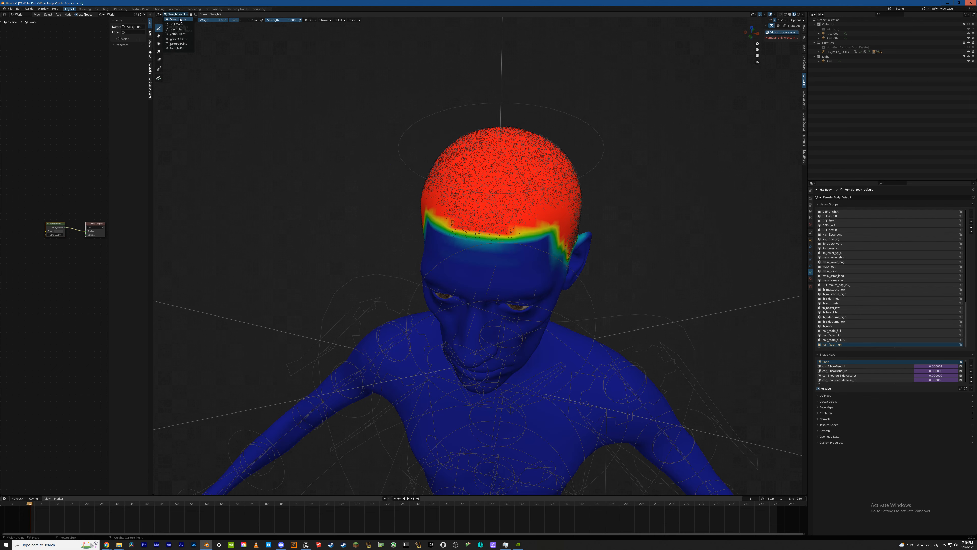
pyautogui.click(177, 20)
pyautogui.moveTo(438, 148); pyautogui.dragTo(404, 139, button='middle')
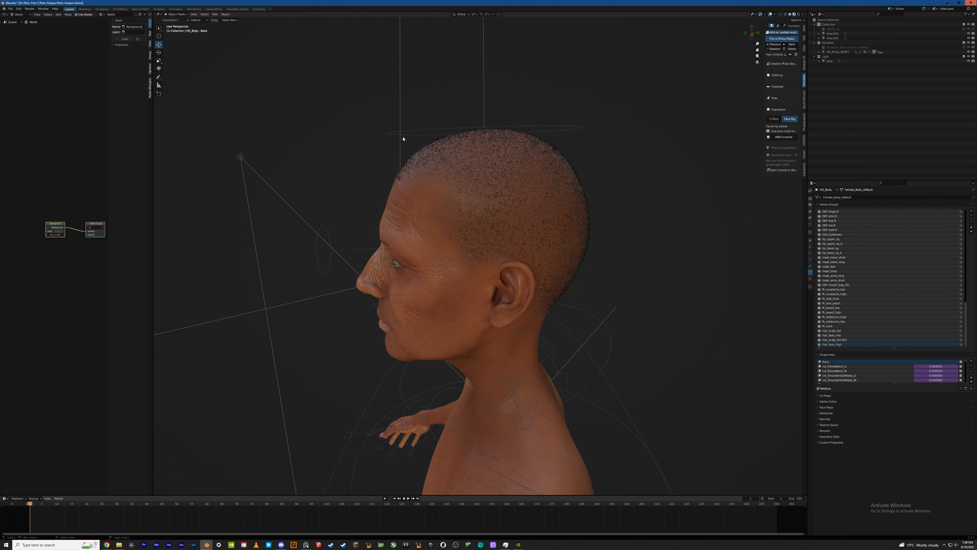
pyautogui.hotkey('ctrl', 's')
pyautogui.moveTo(458, 178); pyautogui.dragTo(628, 179, button='middle')
pyautogui.scroll(3, 435, 168)
pyautogui.scroll(-3, 475, 181)
pyautogui.scroll(2, 536, 184)
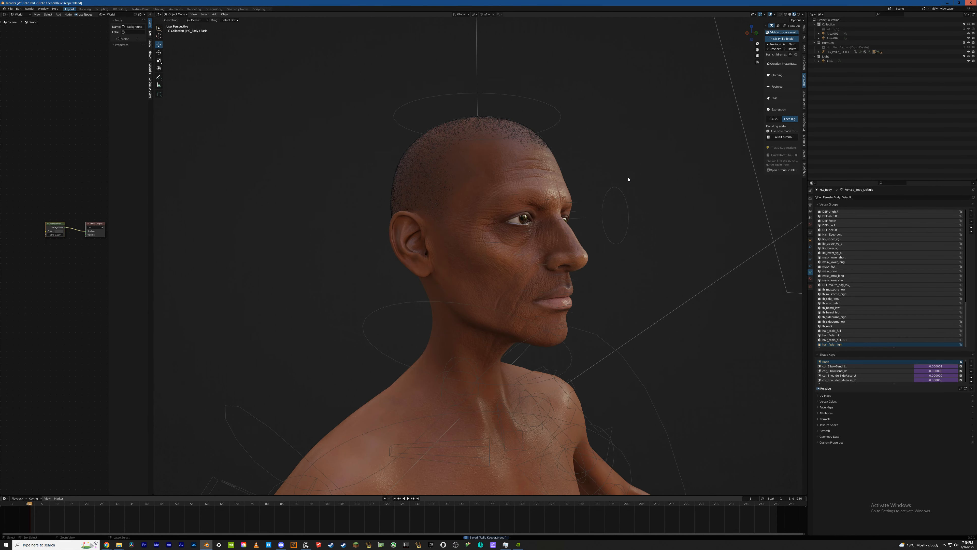
# Show all the body's particle systems in the viewport again, including the eyebrows, eyelashes and beard
pyautogui.click(811, 254)
pyautogui.moveTo(963, 203); pyautogui.dragTo(962, 230)
pyautogui.moveTo(693, 246); pyautogui.dragTo(663, 180, button='middle')
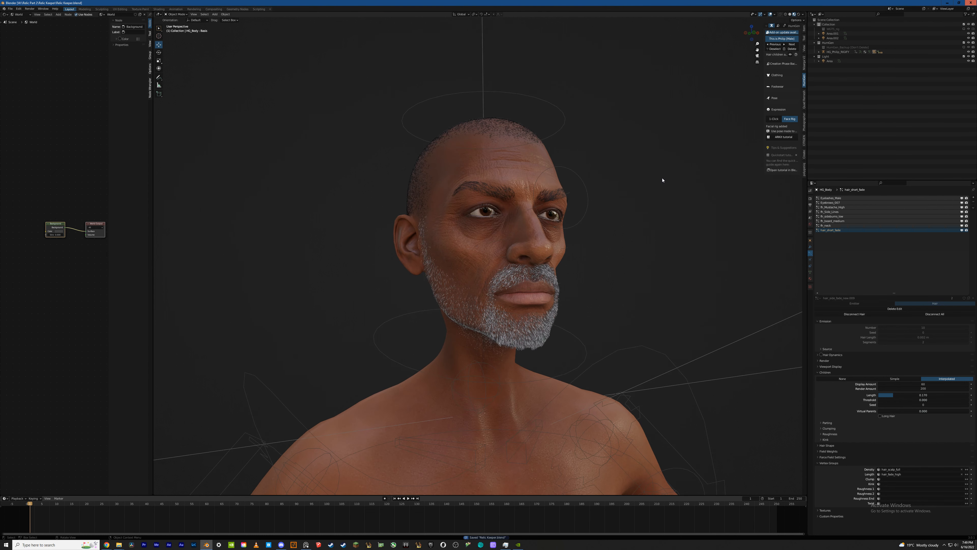
# Switch the viewport to Rendered shading to inspect the finished head and beard, and save the file
pyautogui.click(799, 14)
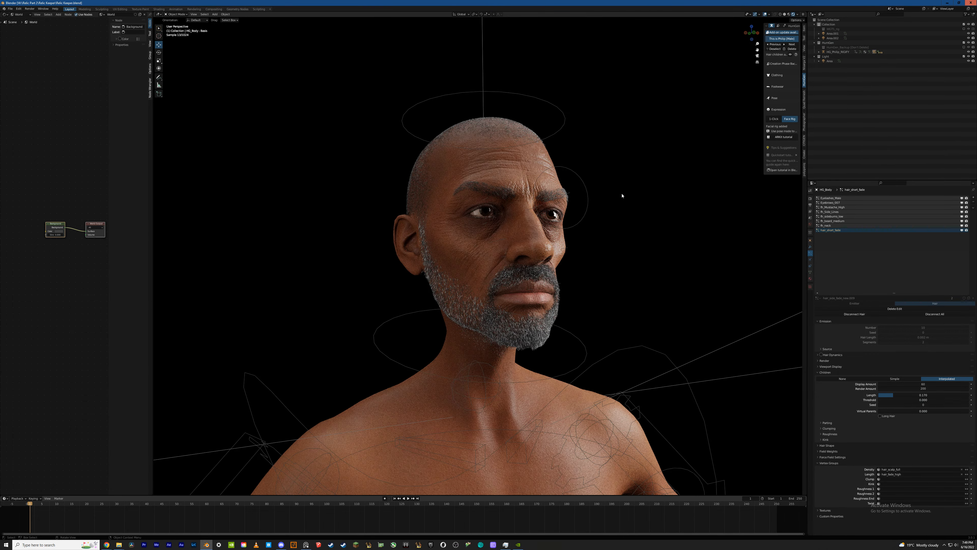
pyautogui.moveTo(622, 194)
pyautogui.mouseDown(button='middle')
pyautogui.moveTo(629, 213)
pyautogui.moveTo(622, 200)
pyautogui.moveTo(606, 203)
pyautogui.moveTo(624, 200)
pyautogui.moveTo(623, 209)
pyautogui.mouseUp(button='middle')
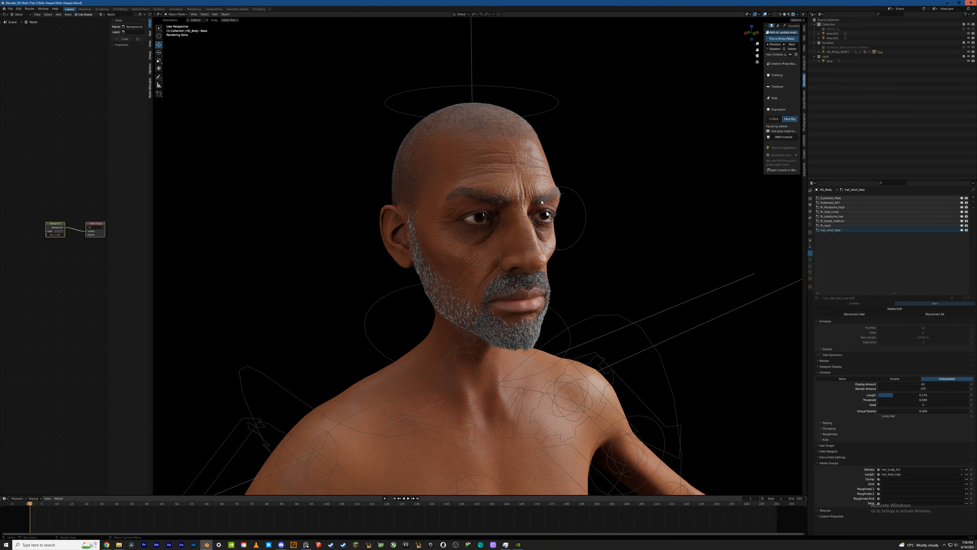
pyautogui.moveTo(542, 202); pyautogui.dragTo(563, 193, button='middle')
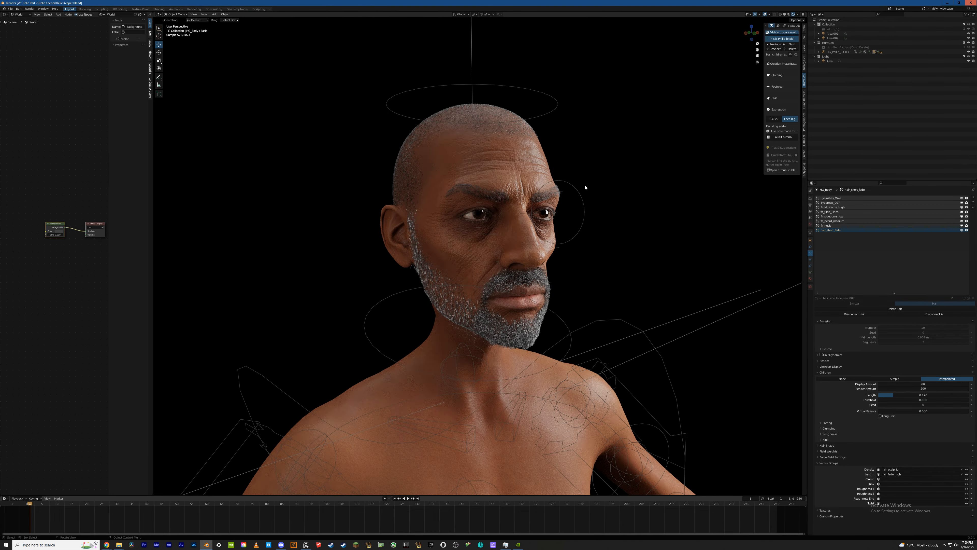
pyautogui.hotkey('ctrl', 's')
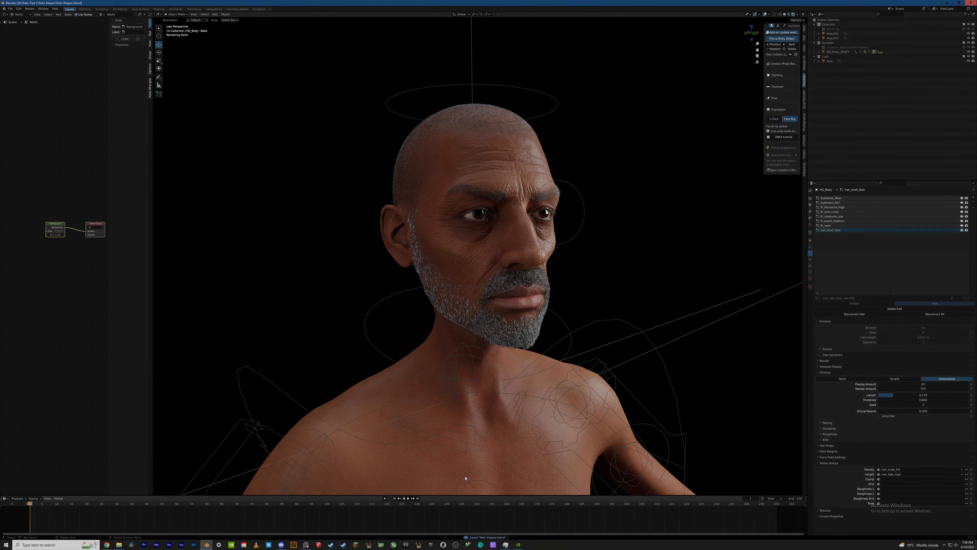
pyautogui.click(517, 546)
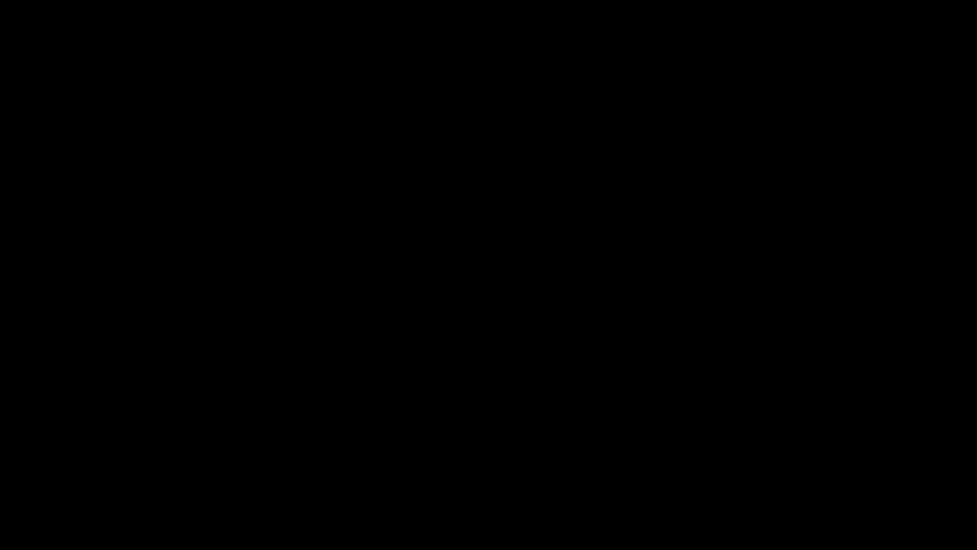